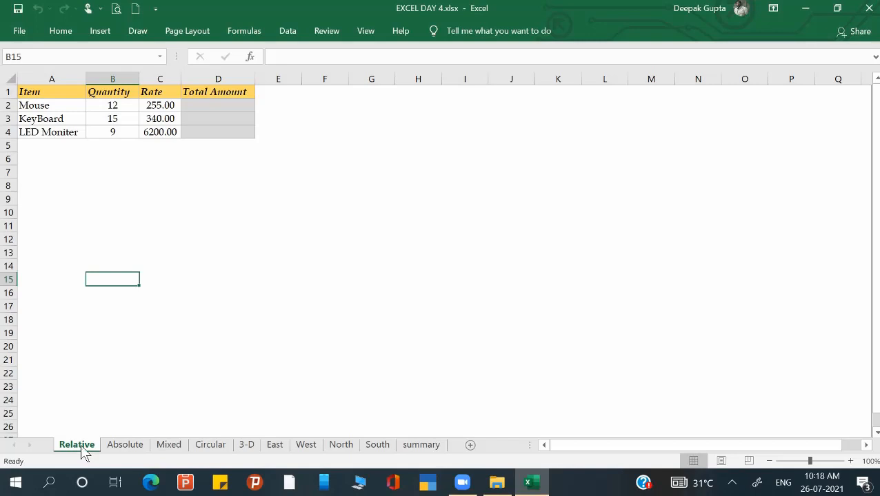
# Look through the Absolute, Mixed, Circular and 3-D worksheets, then return to the Relative worksheet.
pyautogui.click(126, 445)
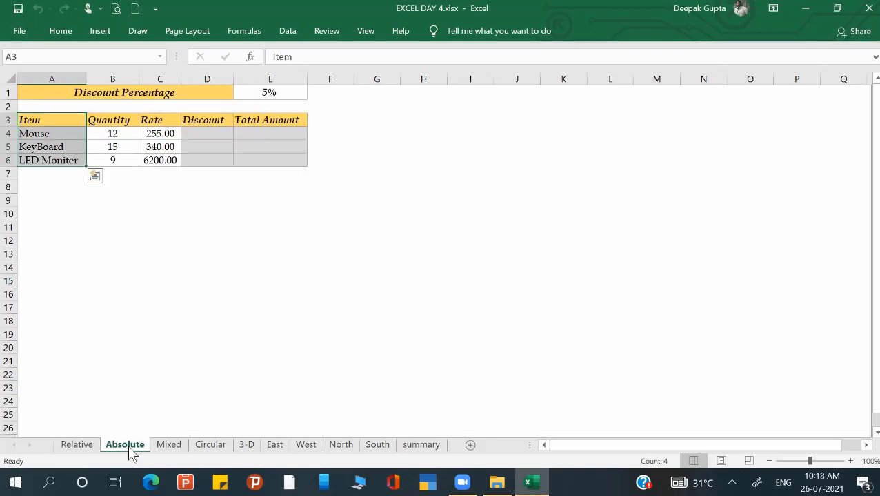
pyautogui.click(168, 445)
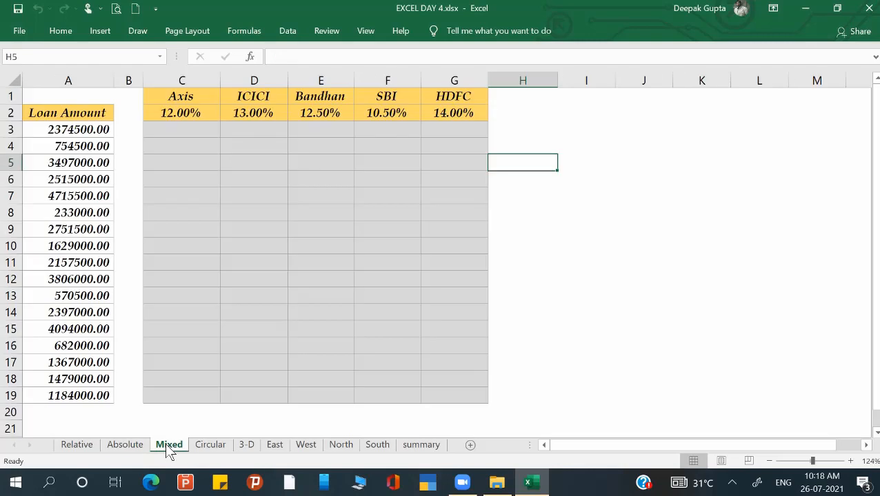
pyautogui.click(208, 446)
pyautogui.click(245, 445)
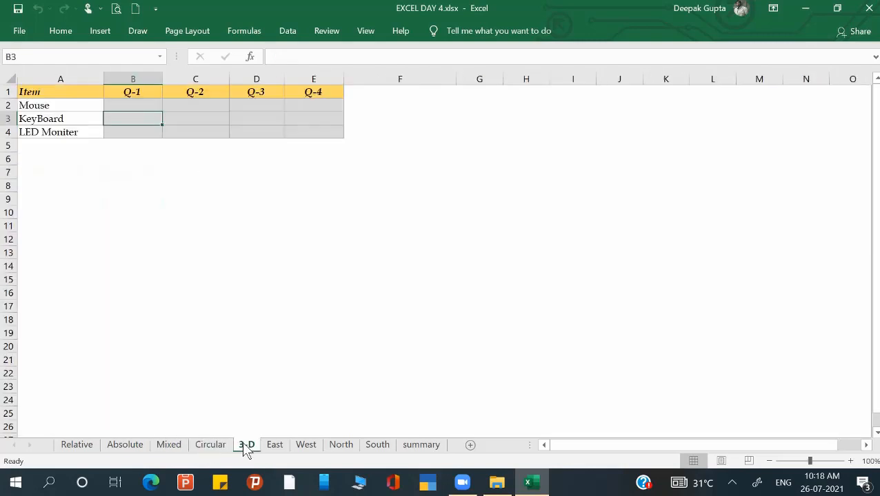
pyautogui.click(84, 448)
pyautogui.click(118, 448)
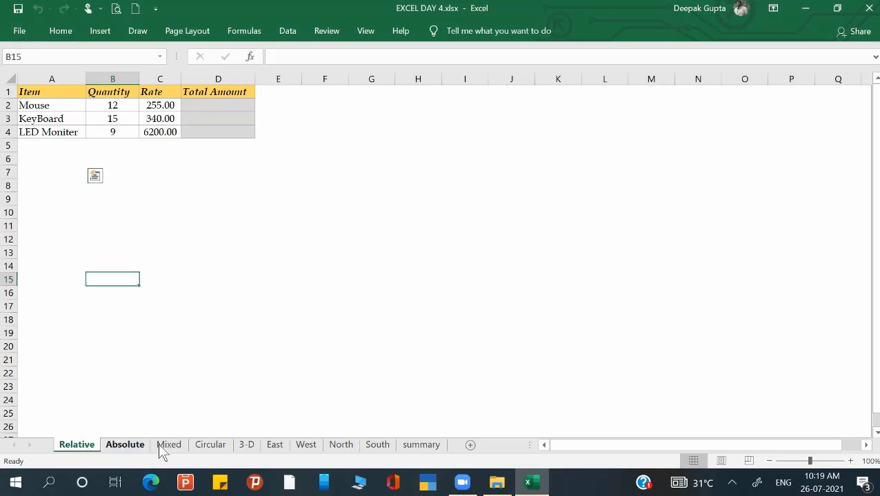
pyautogui.click(167, 448)
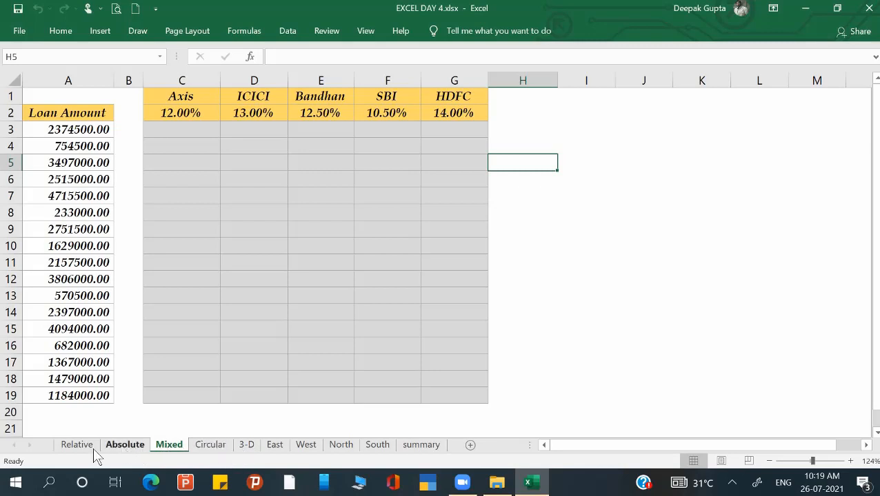
pyautogui.click(68, 448)
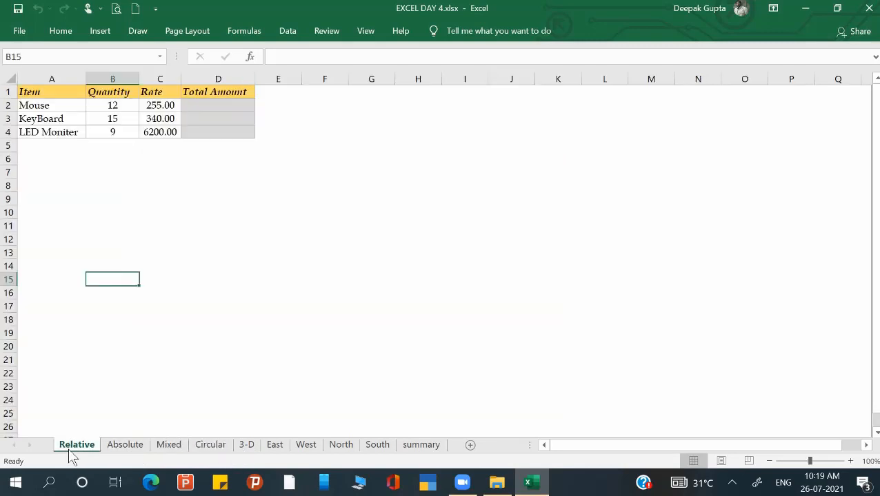
# Review the Mouse row's item, quantity, rate and empty total amount cells on the Relative sheet.
pyautogui.click(143, 356)
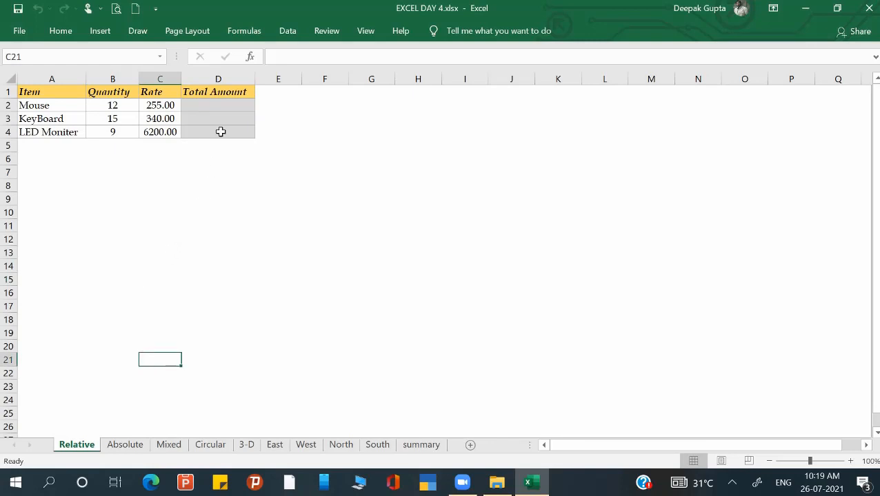
pyautogui.doubleClick(229, 107)
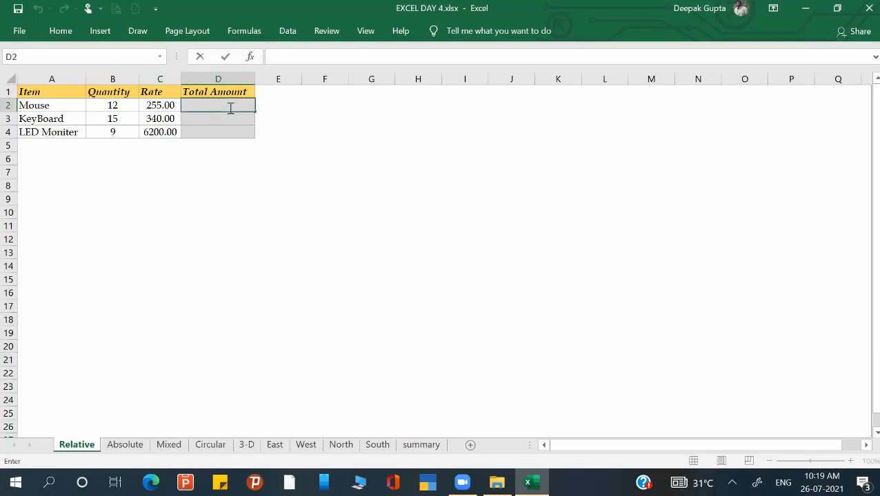
pyautogui.click(41, 105)
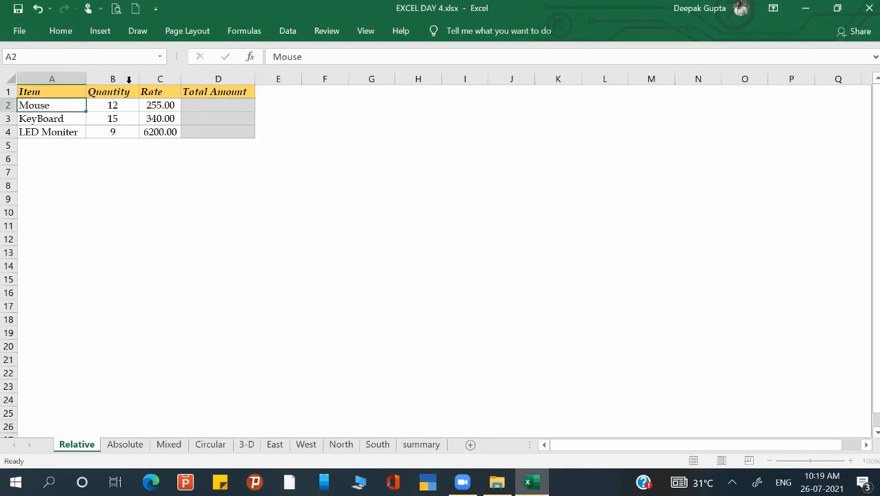
pyautogui.click(199, 114)
pyautogui.click(201, 103)
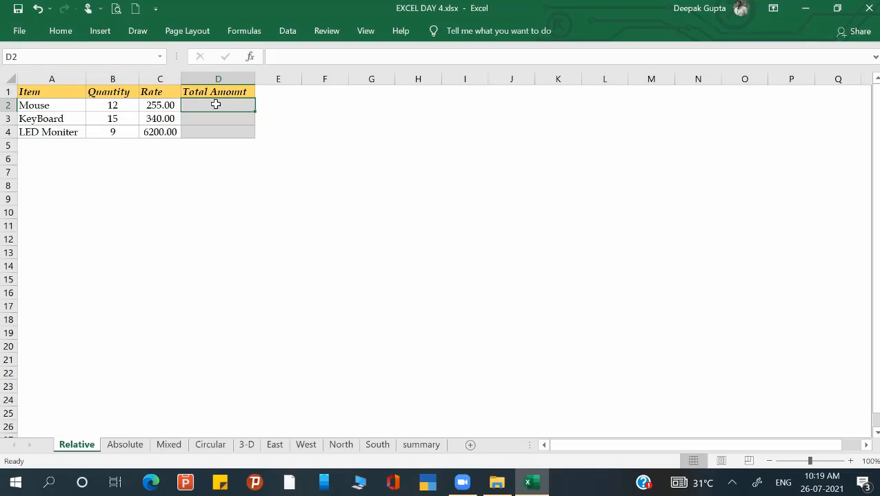
pyautogui.click(127, 109)
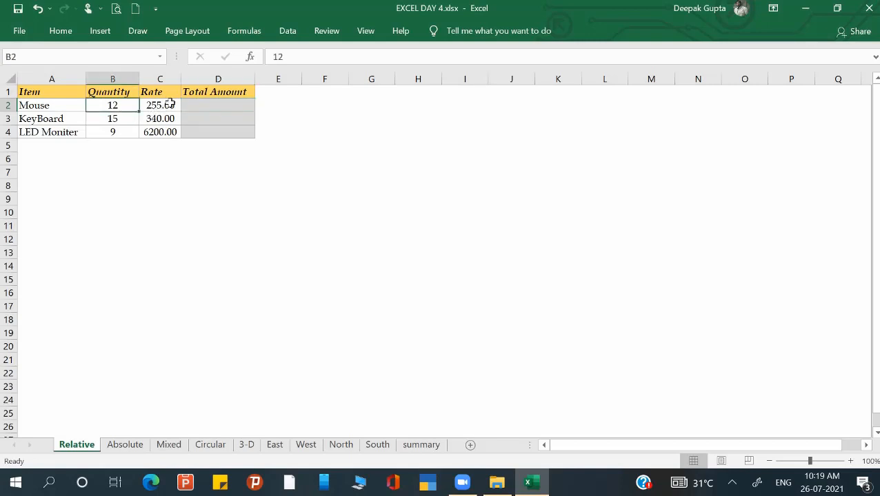
pyautogui.click(171, 104)
# Calculate the Mouse total amount in D2 with =B2*C2 and fill the formula down to D4.
pyautogui.click(223, 104)
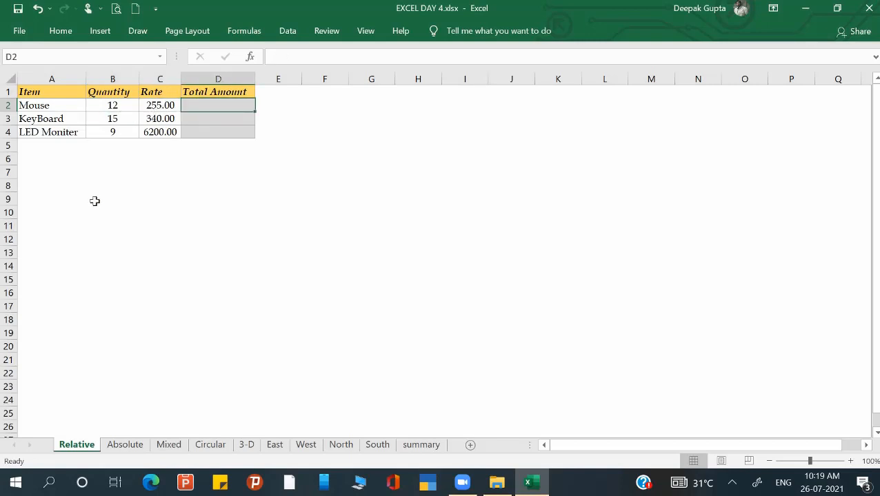
pyautogui.write('=')
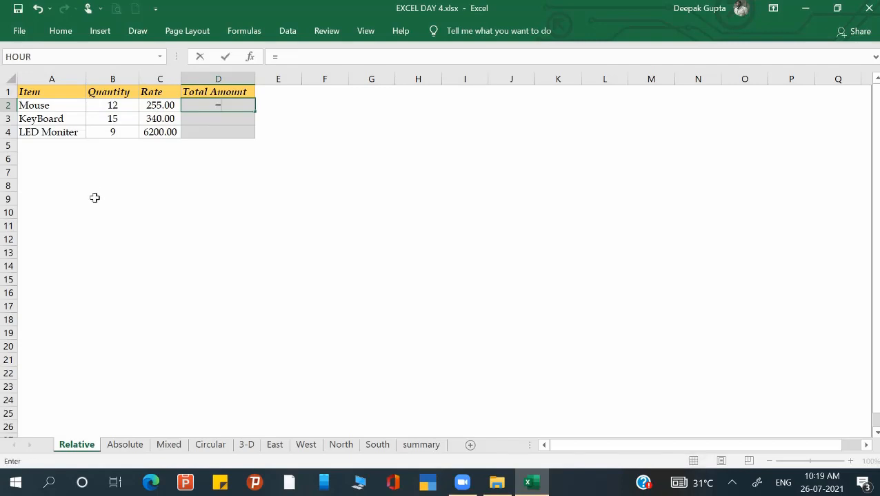
pyautogui.click(114, 107)
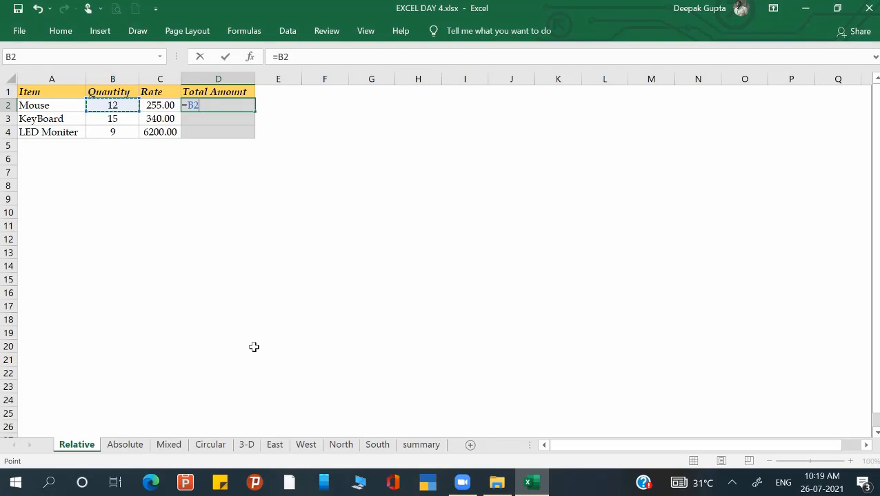
pyautogui.write('*')
pyautogui.click(163, 107)
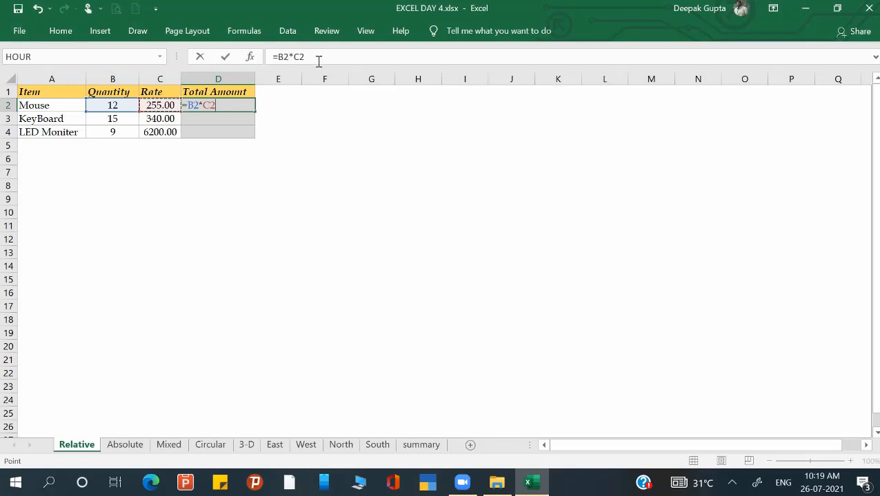
pyautogui.press('Return')
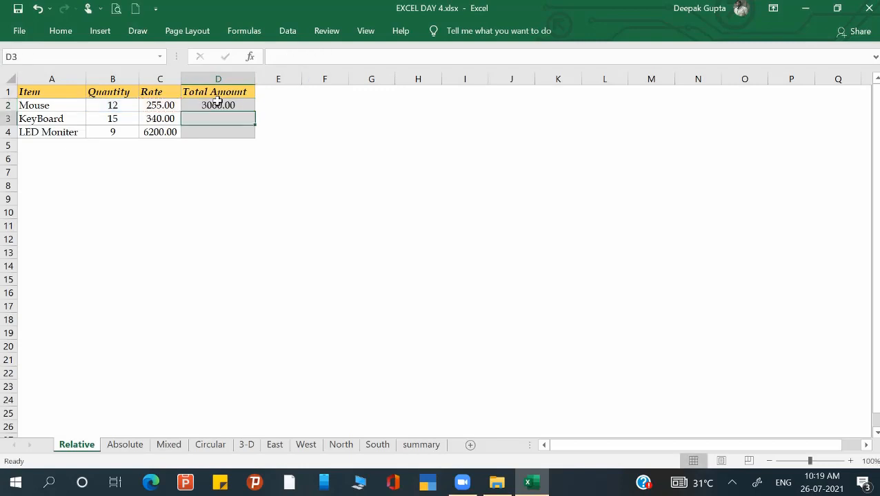
pyautogui.click(217, 103)
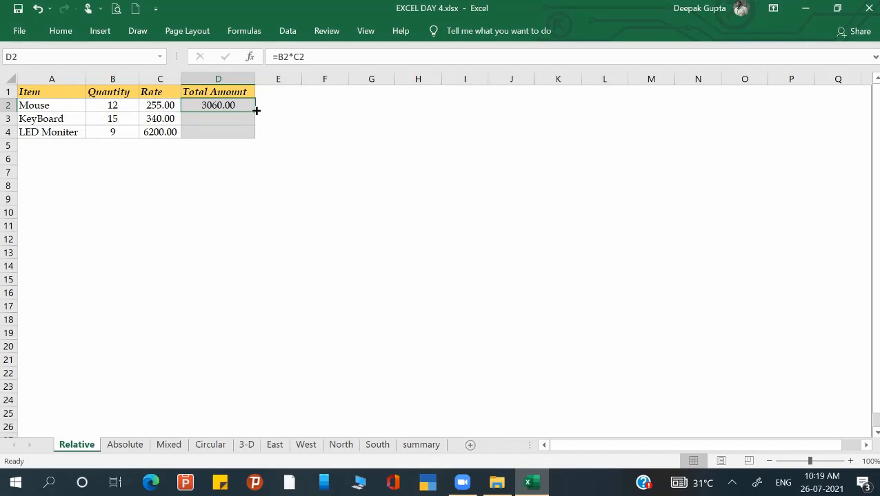
pyautogui.moveTo(256, 111); pyautogui.dragTo(257, 137)
# Examine the Total Amount formulas in D2 to D4 to compare which quantity and rate cells each one references.
pyautogui.click(214, 120)
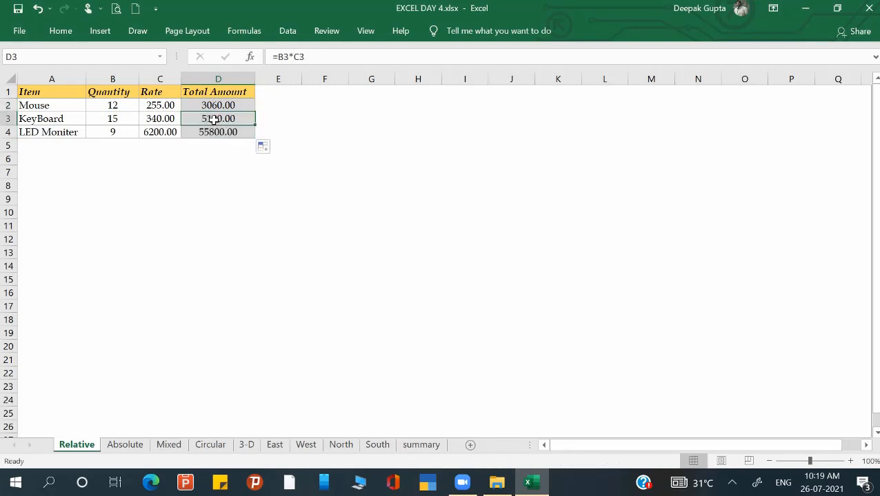
pyautogui.click(211, 133)
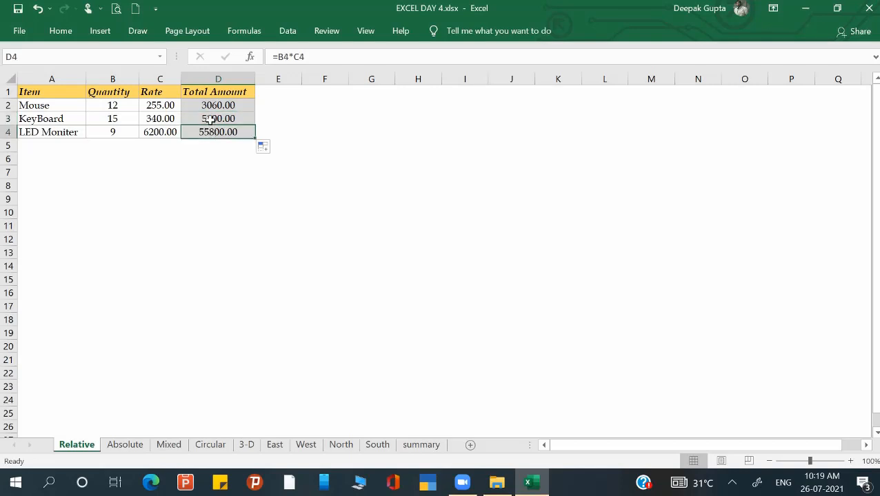
pyautogui.click(210, 119)
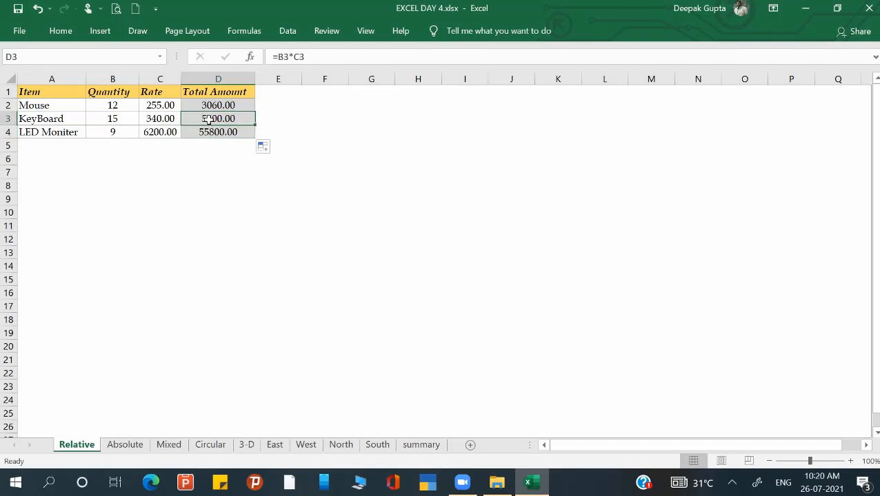
pyautogui.doubleClick(209, 120)
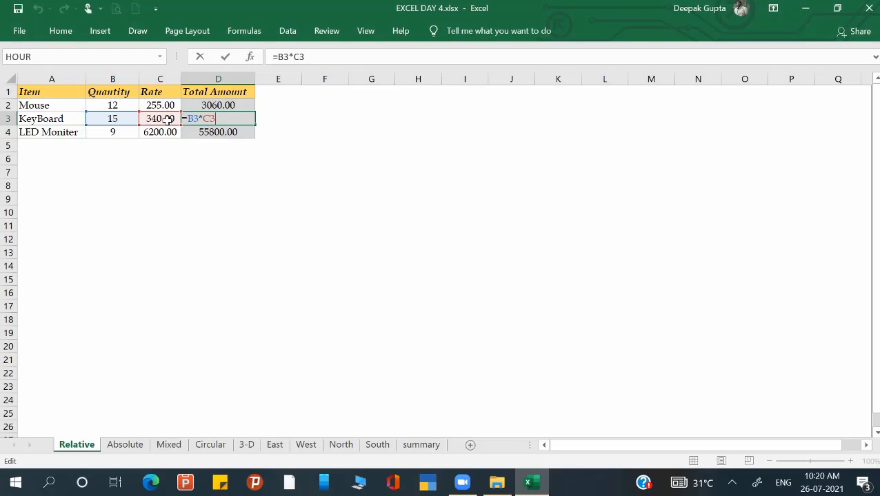
pyautogui.press('Return')
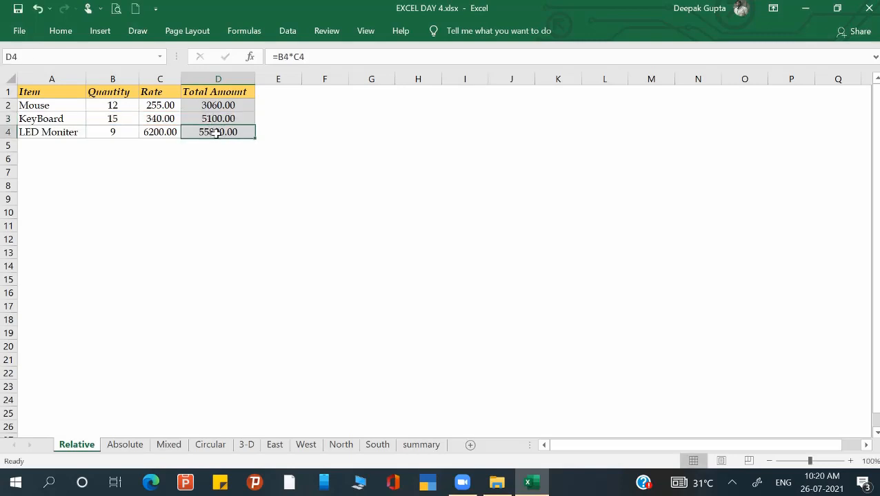
pyautogui.doubleClick(216, 134)
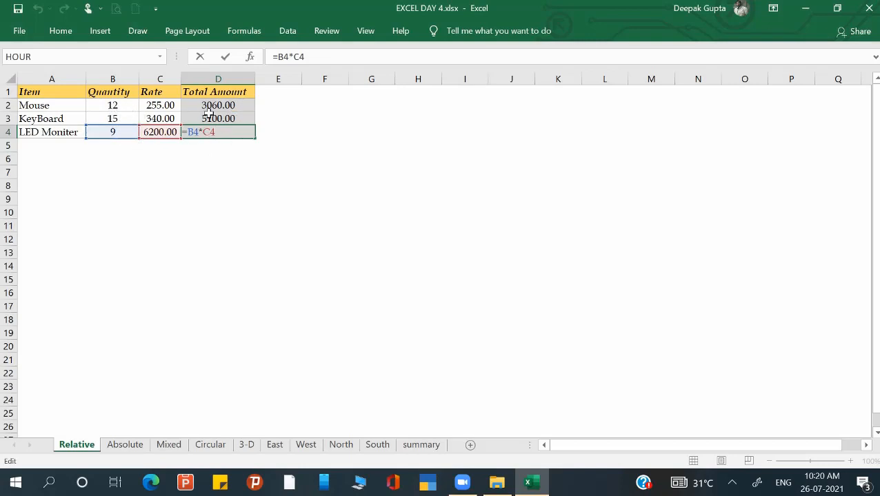
pyautogui.hotkey('ctrl', 'Return')
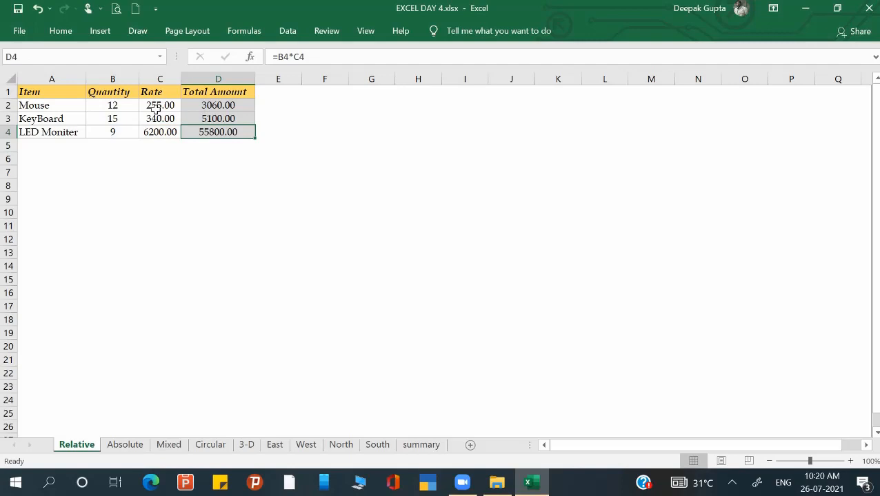
pyautogui.click(205, 104)
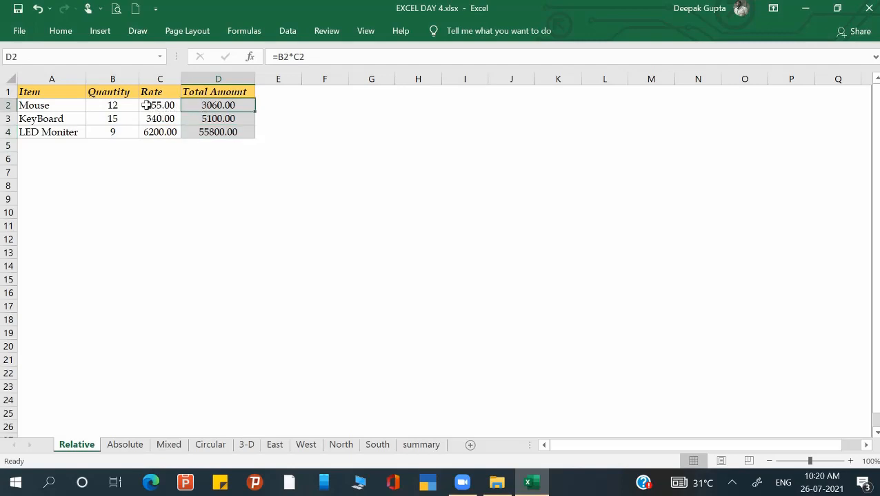
pyautogui.click(206, 118)
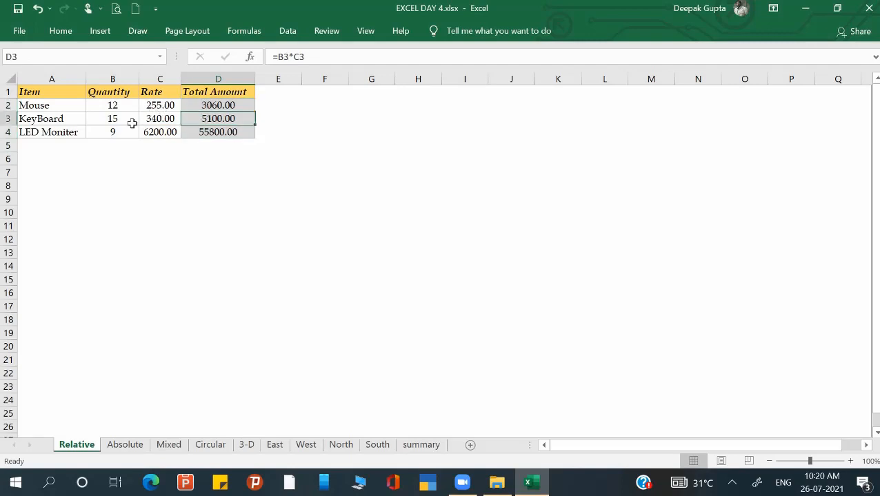
pyautogui.click(203, 132)
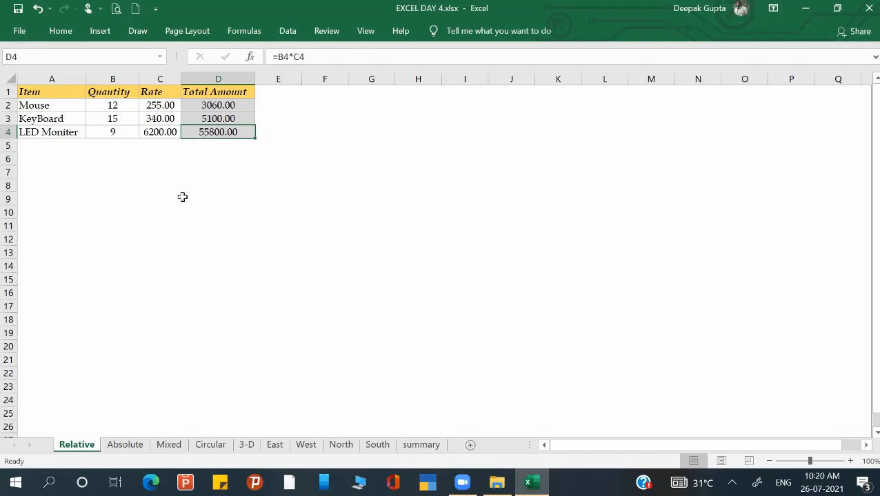
pyautogui.click(216, 106)
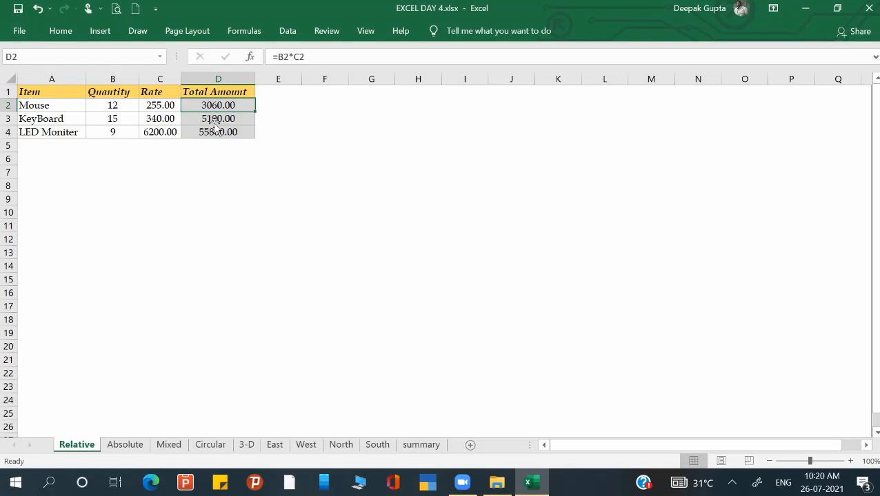
pyautogui.press('Down')
pyautogui.click(213, 132)
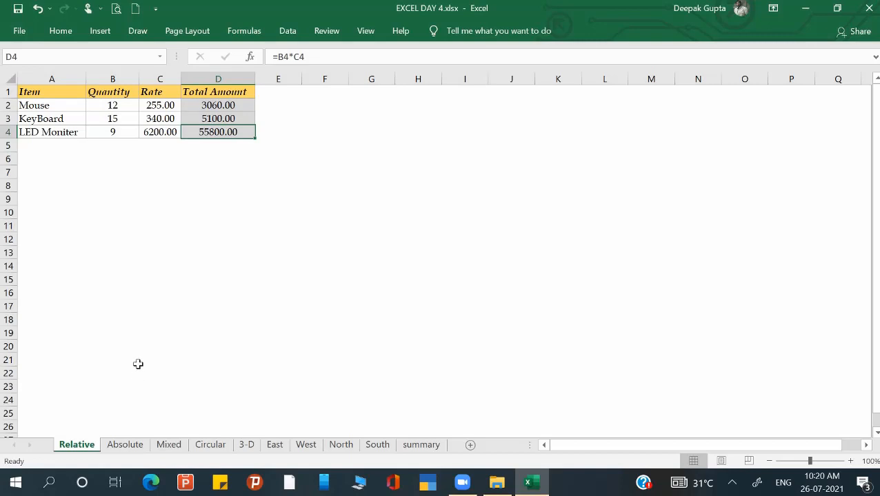
pyautogui.click(318, 199)
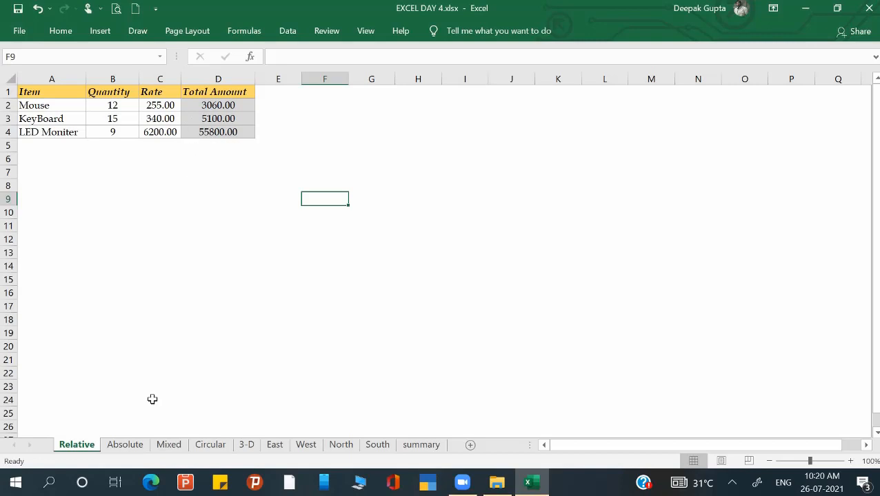
# Switch to the Absolute sheet and review the Mouse row's discount, quantity and rate cells.
pyautogui.click(125, 445)
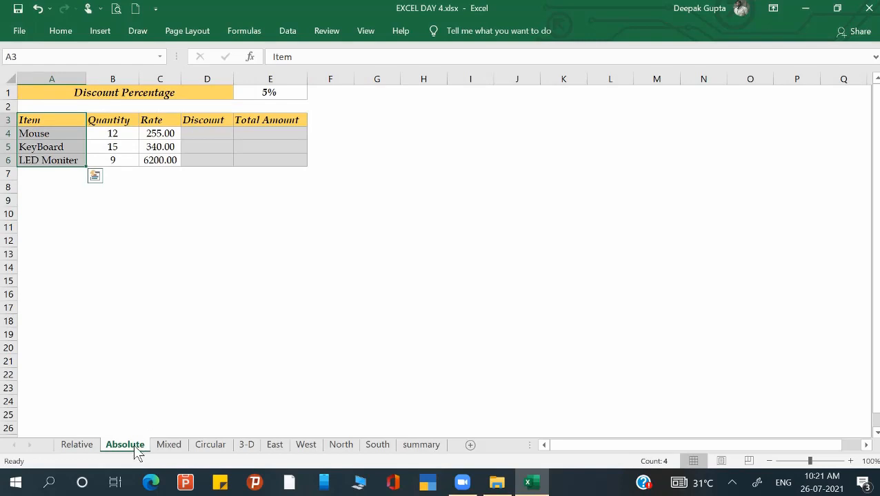
pyautogui.click(221, 136)
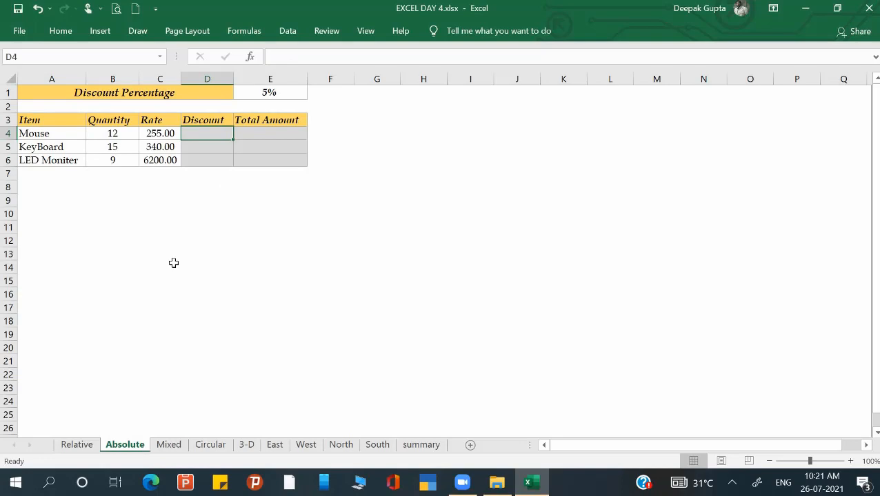
pyautogui.click(130, 136)
pyautogui.click(163, 134)
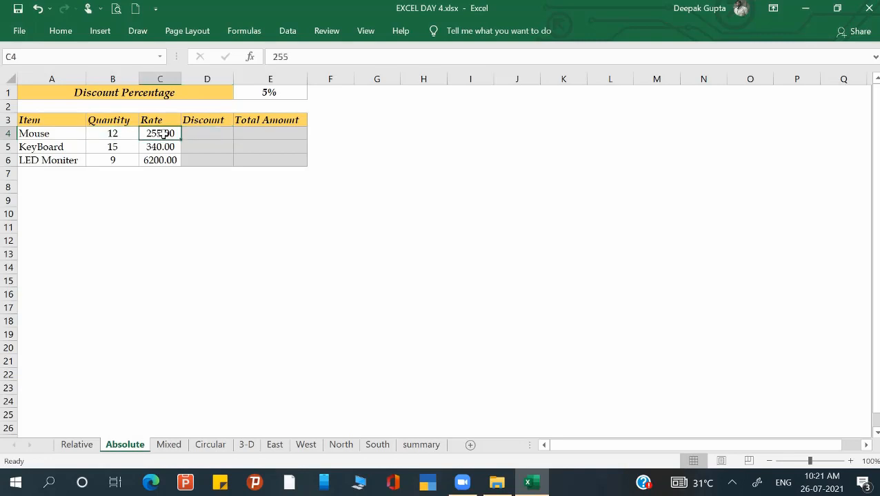
# Calculate the Mouse discount in D4 with the relative-reference formula =B4*C4*E1.
pyautogui.click(196, 136)
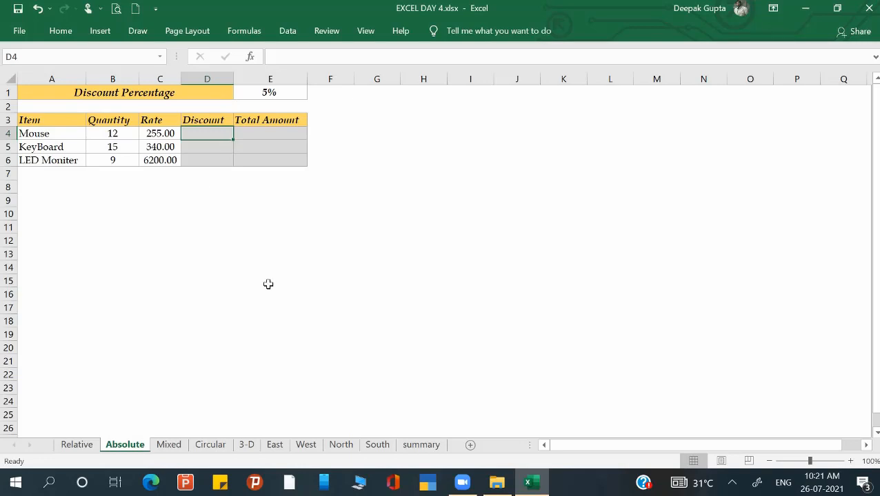
pyautogui.write('=')
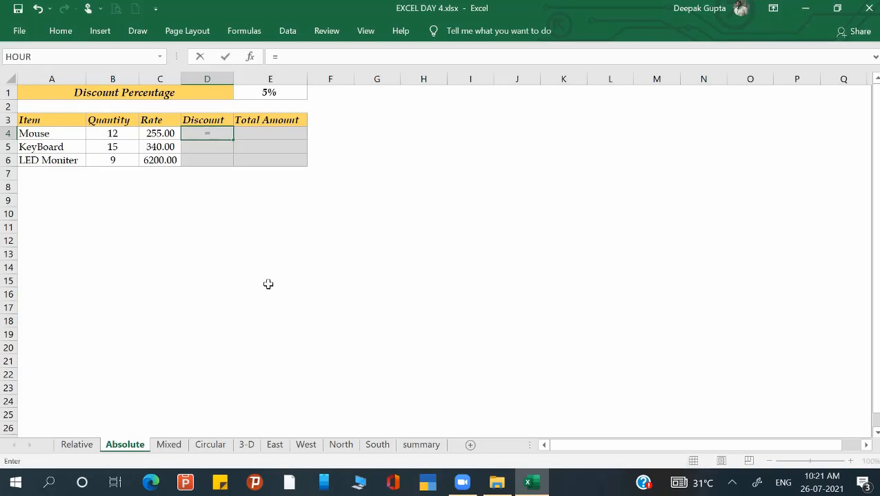
pyautogui.click(129, 136)
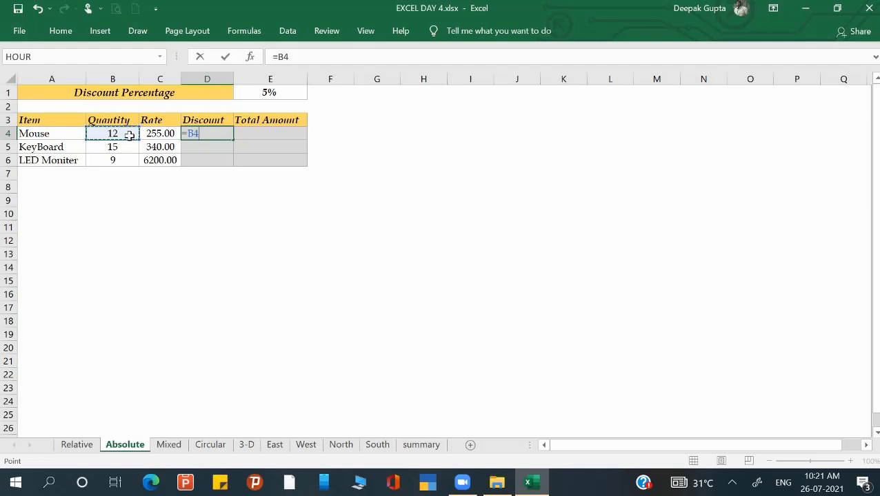
pyautogui.write('*')
pyautogui.click(148, 133)
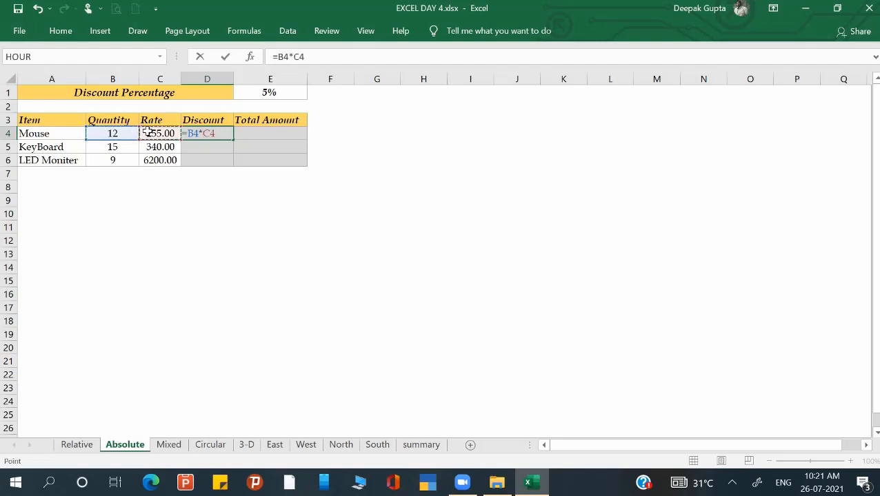
pyautogui.write('*')
pyautogui.click(262, 98)
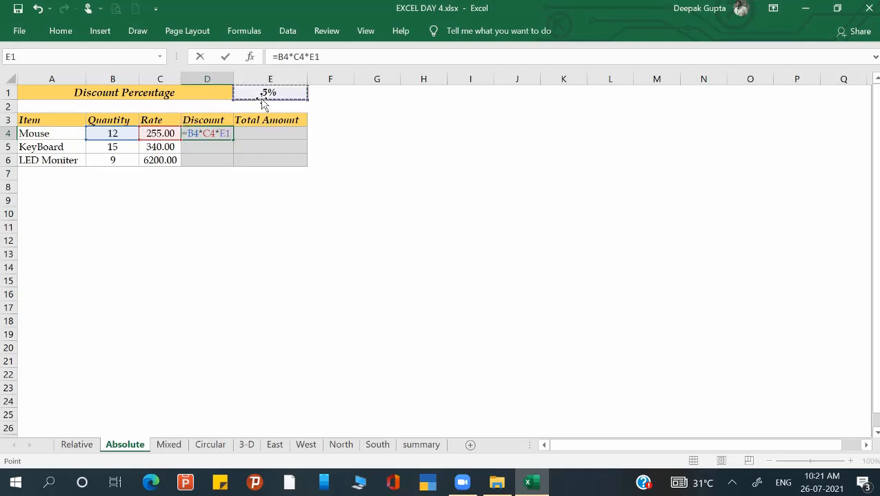
pyautogui.press('F4')
pyautogui.press('Return')
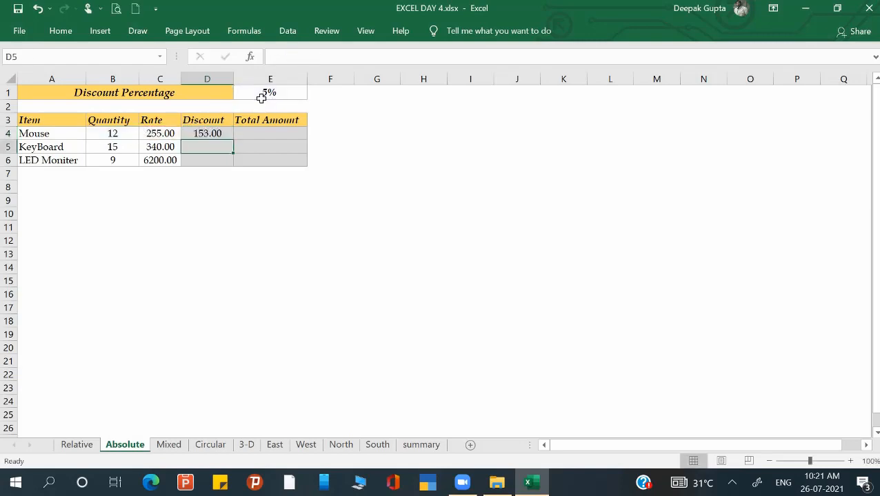
# Fill the Mouse discount formula from D4 down to D6 for the KeyBoard and LED Moniter rows.
pyautogui.click(211, 134)
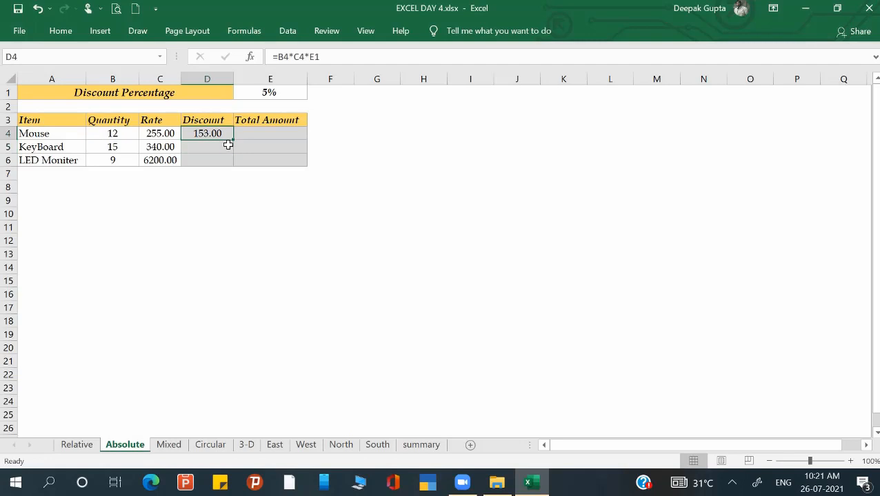
pyautogui.scroll(2, 227, 144)
pyautogui.scroll(2, 230, 147)
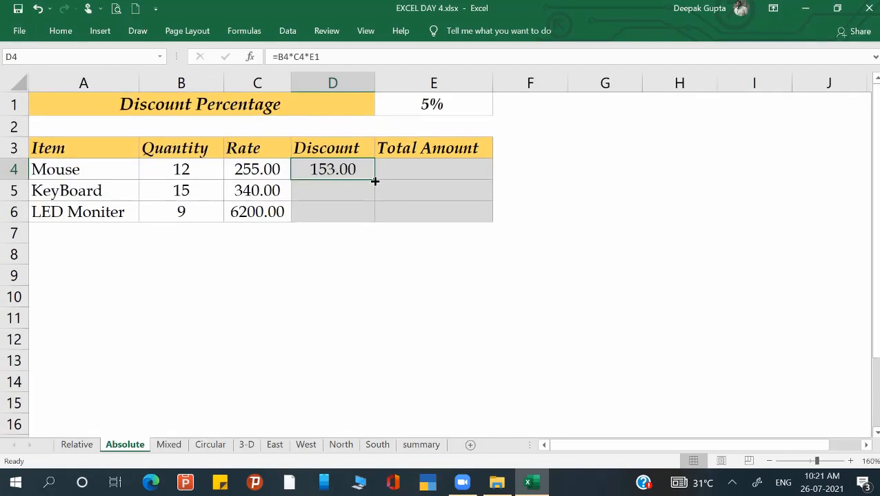
pyautogui.moveTo(374, 181); pyautogui.dragTo(375, 227)
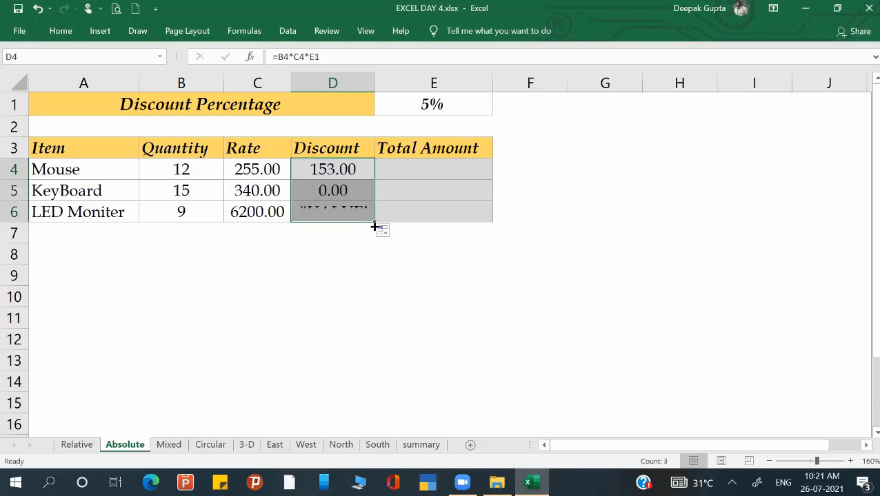
# Examine the filled discount formulas in D5 and D6 to see which percentage cell each one references.
pyautogui.click(351, 192)
pyautogui.doubleClick(350, 192)
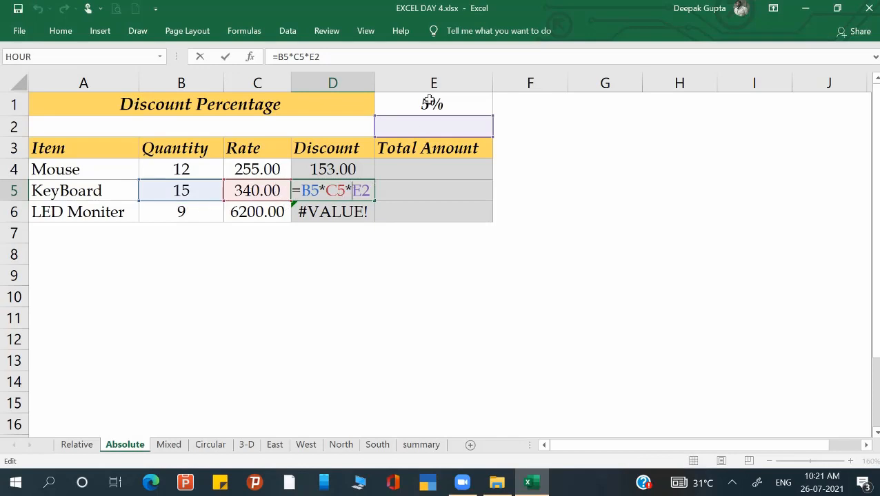
pyautogui.click(333, 218)
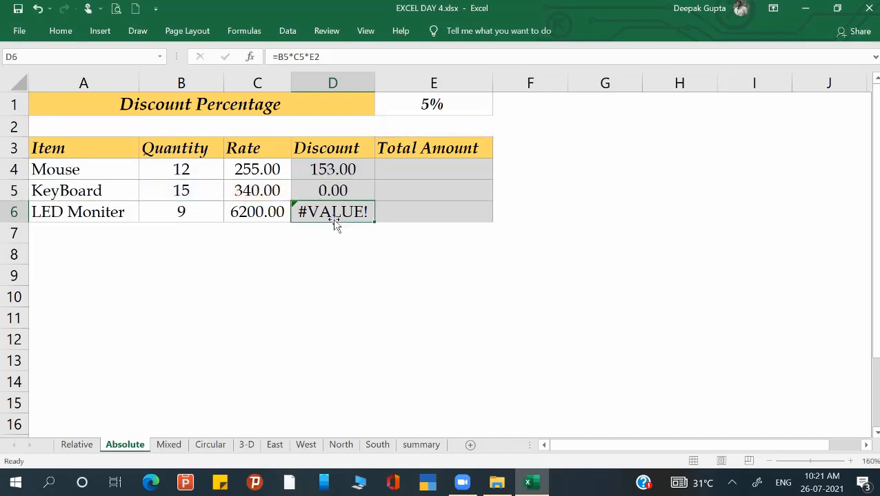
pyautogui.doubleClick(333, 218)
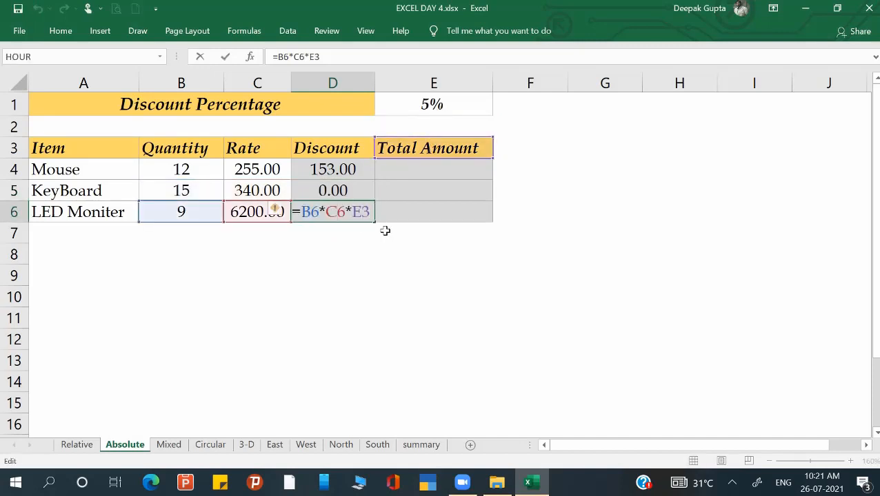
pyautogui.press('Return')
# Clear the relative-reference discount formulas from D4 to D6 in the Discount column.
pyautogui.moveTo(357, 200); pyautogui.dragTo(355, 230)
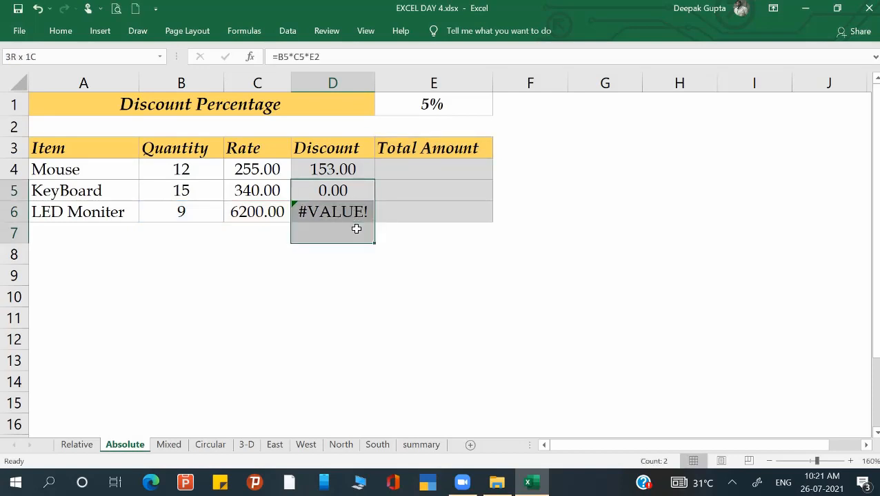
pyautogui.press('Delete')
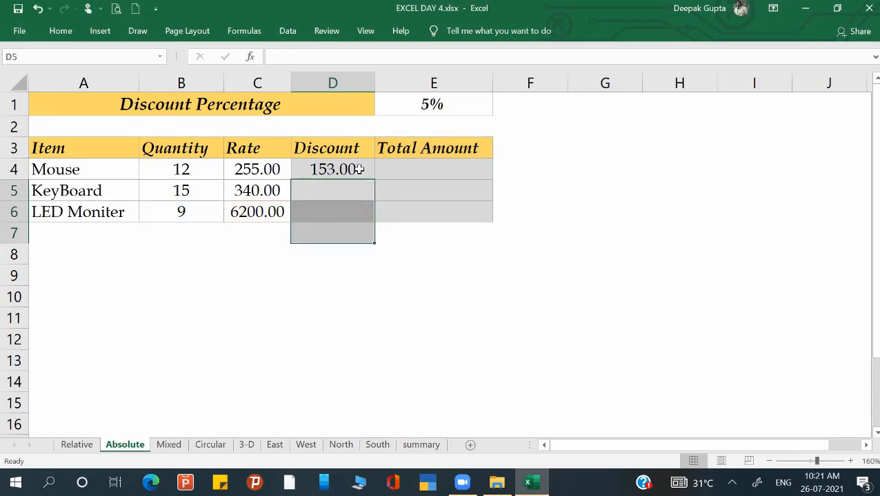
pyautogui.click(359, 169)
pyautogui.press('Delete')
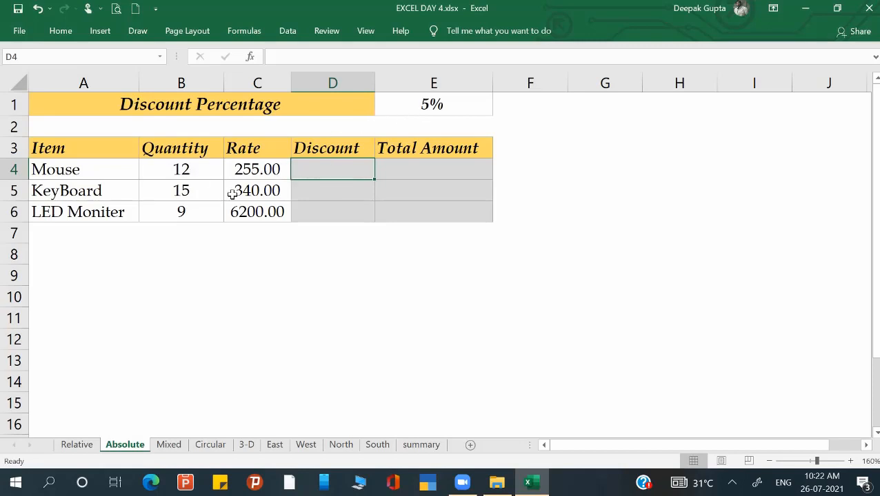
pyautogui.click(317, 185)
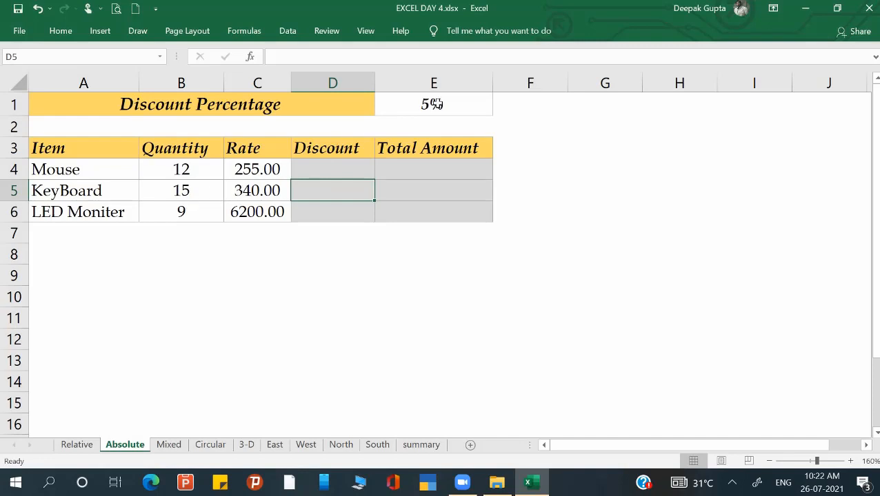
pyautogui.click(321, 206)
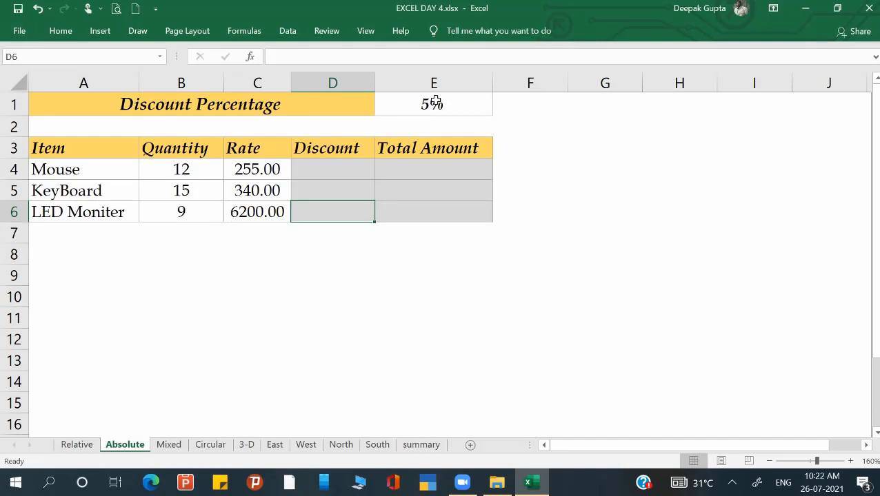
# Calculate the Mouse discount in D4 with =B4*C4*$E$1, using an absolute percentage reference, and fill the formula down to D6.
pyautogui.click(340, 169)
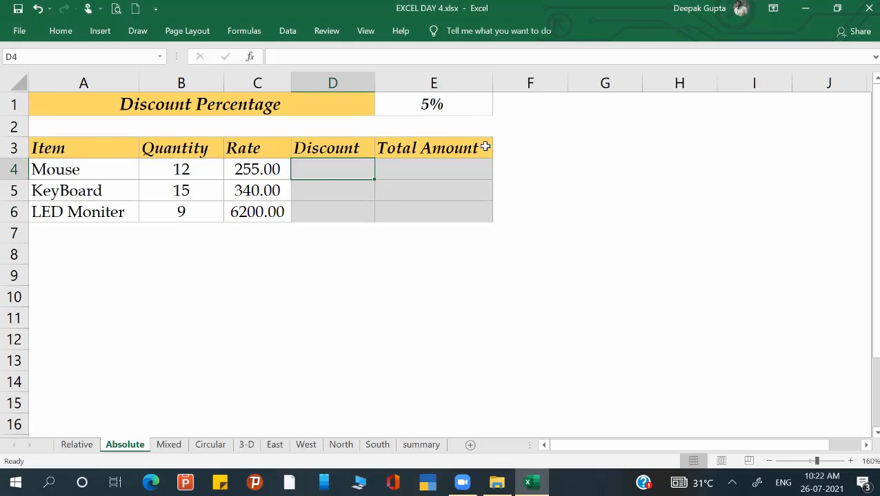
pyautogui.write('=')
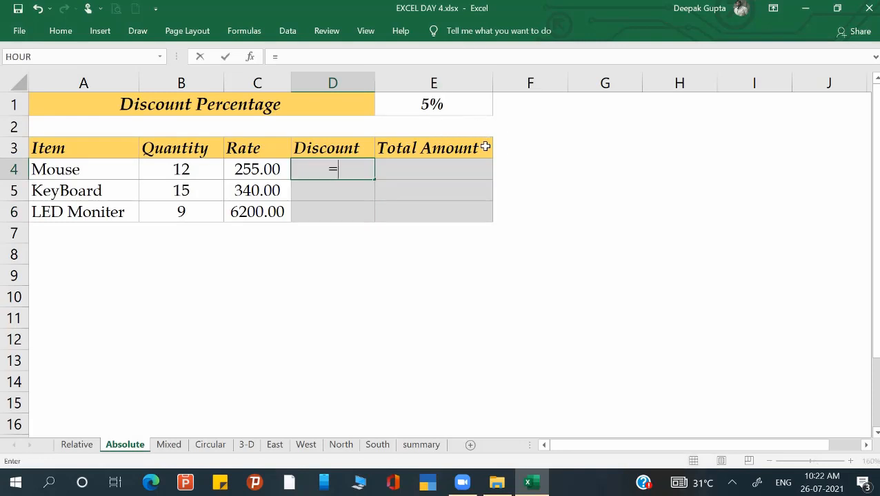
pyautogui.click(176, 169)
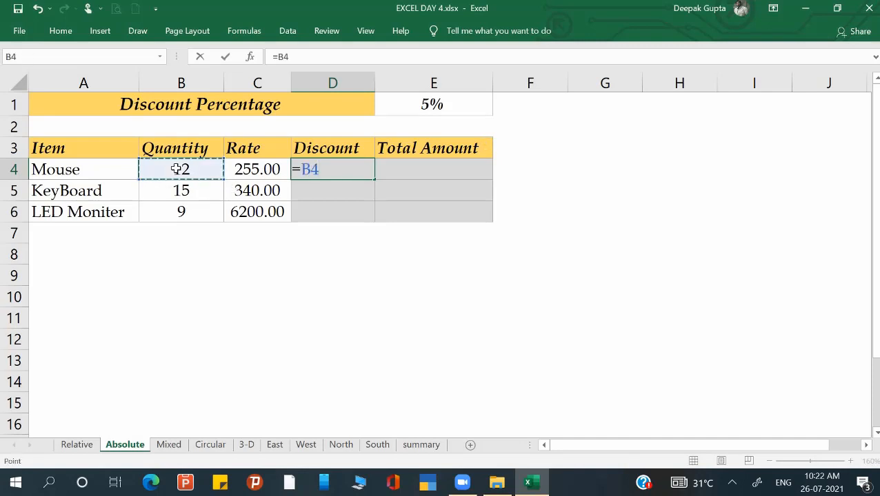
pyautogui.write('*')
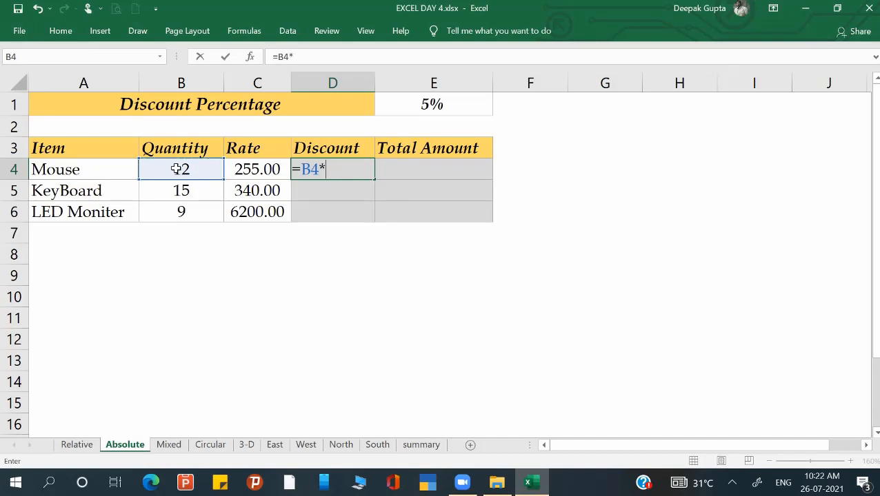
pyautogui.click(238, 169)
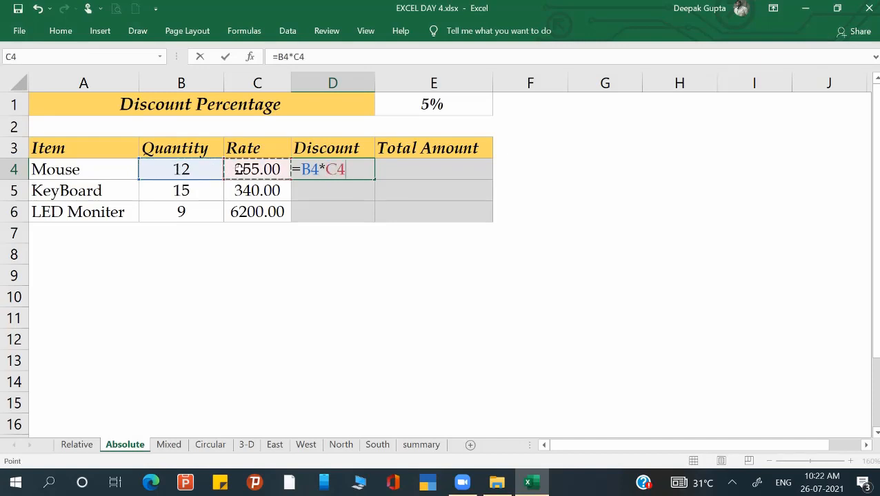
pyautogui.write('*')
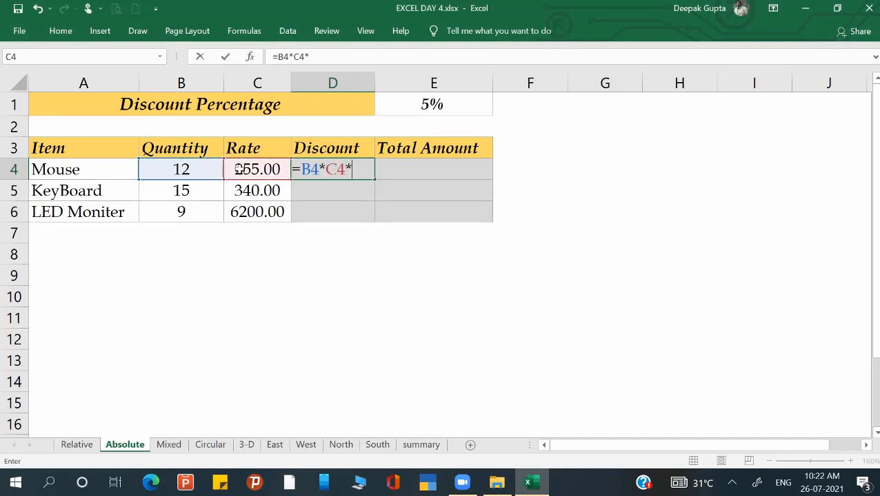
pyautogui.click(452, 107)
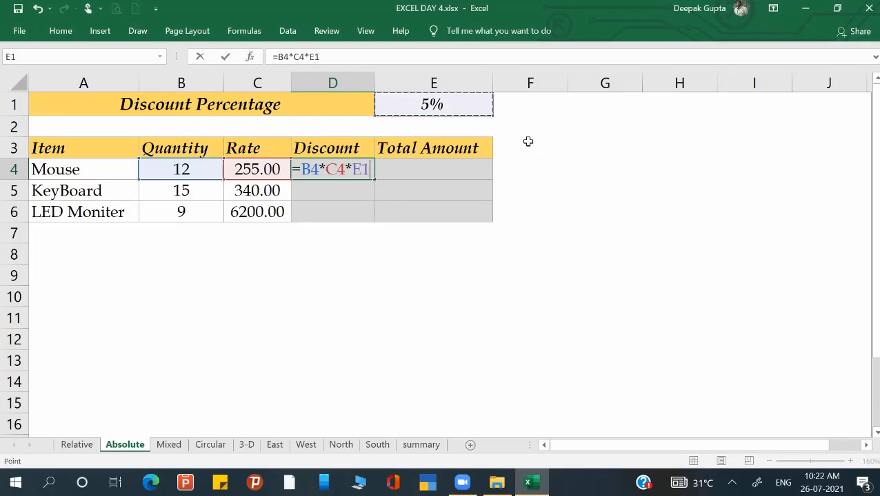
pyautogui.press('F4')
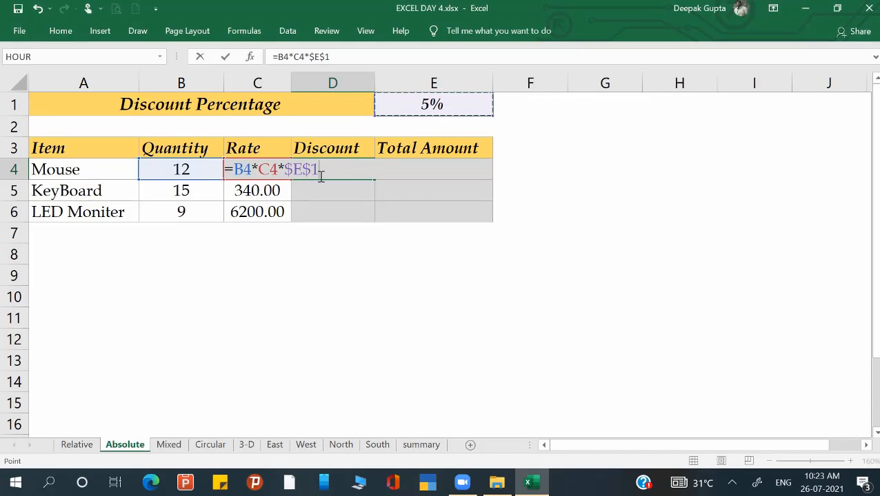
pyautogui.press('Return')
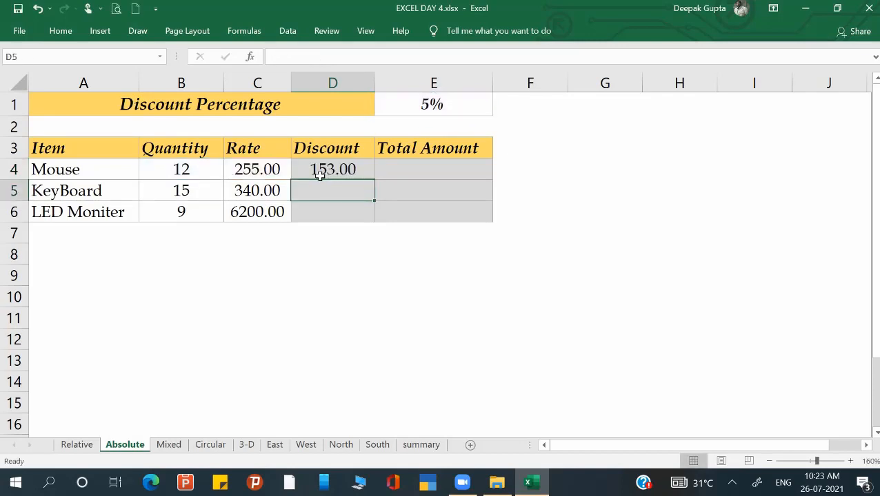
pyautogui.click(339, 170)
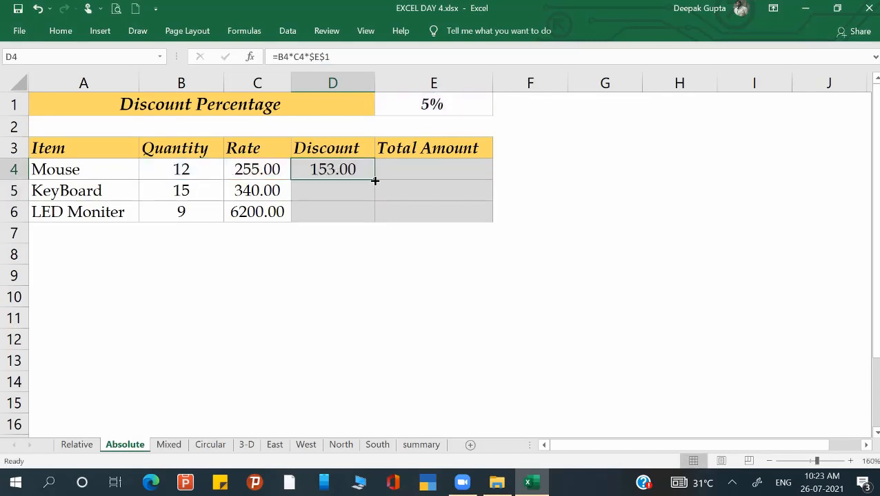
pyautogui.moveTo(375, 181); pyautogui.dragTo(374, 223)
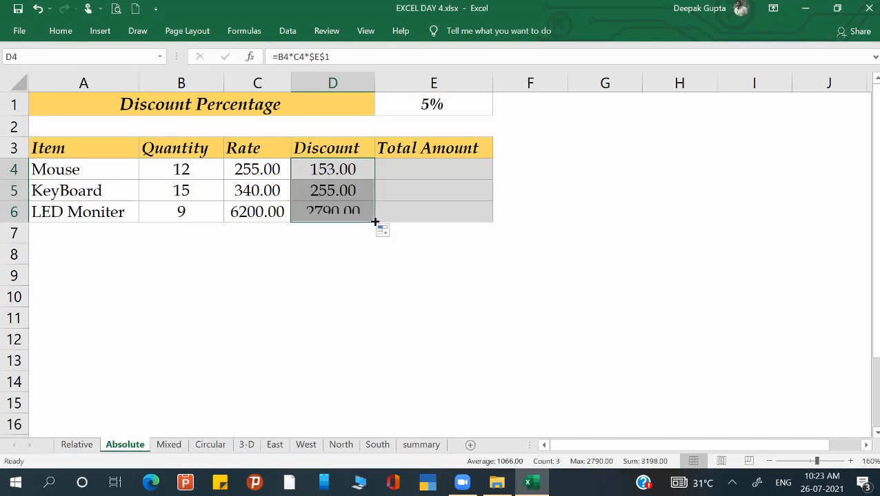
# Examine the discount formulas in D5 and D6 to compare their quantity, rate and absolute percentage references.
pyautogui.doubleClick(349, 190)
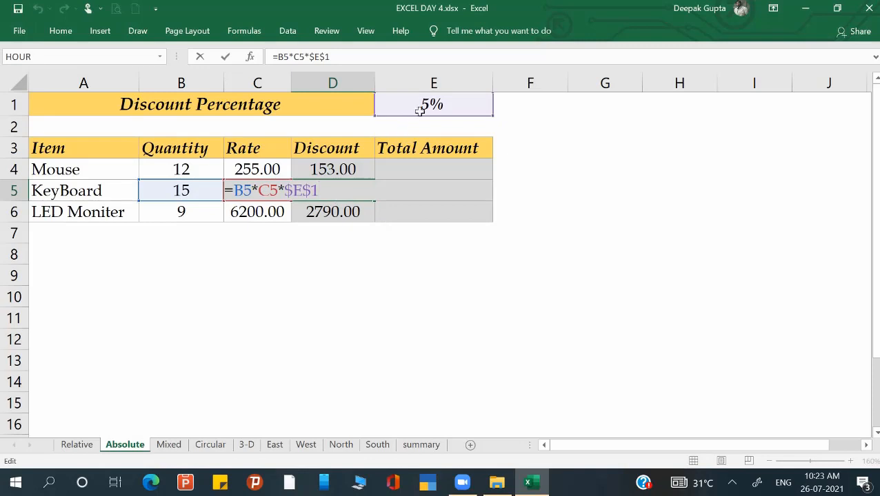
pyautogui.press('Return')
pyautogui.doubleClick(333, 212)
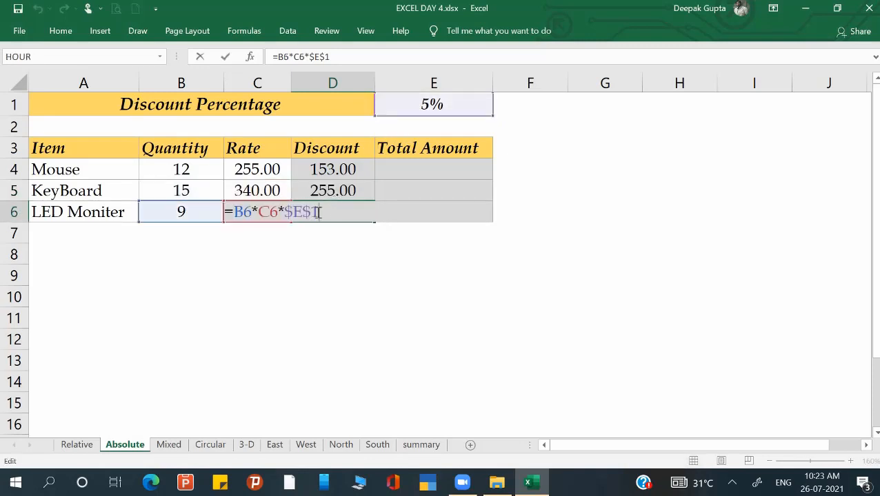
pyautogui.press('Return')
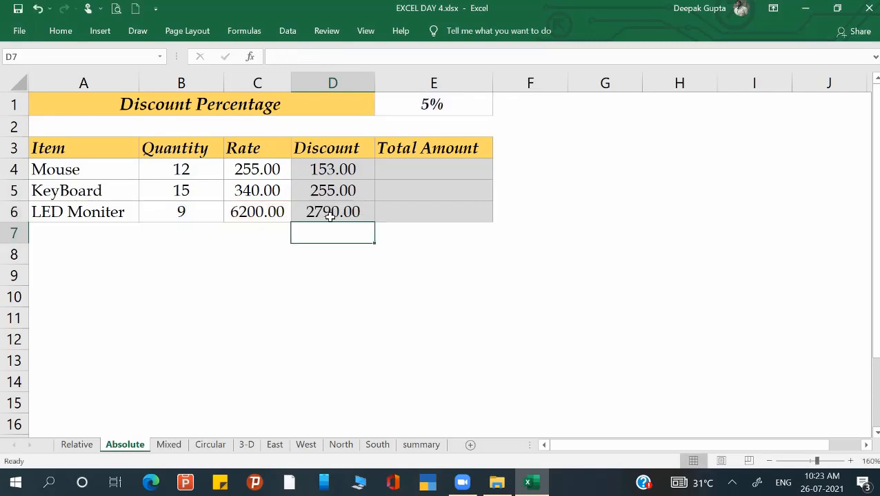
pyautogui.click(405, 162)
pyautogui.write('=')
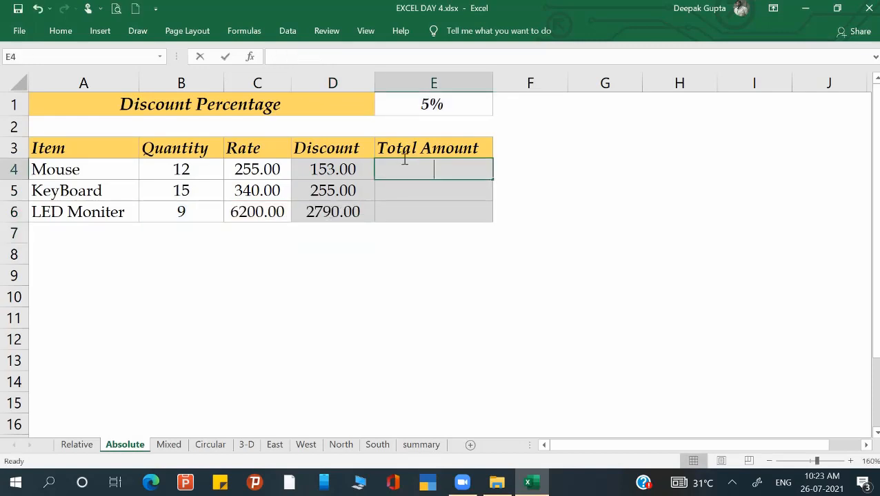
pyautogui.click(185, 170)
pyautogui.press('BackSpace')
pyautogui.press('BackSpace')
pyautogui.press('BackSpace')
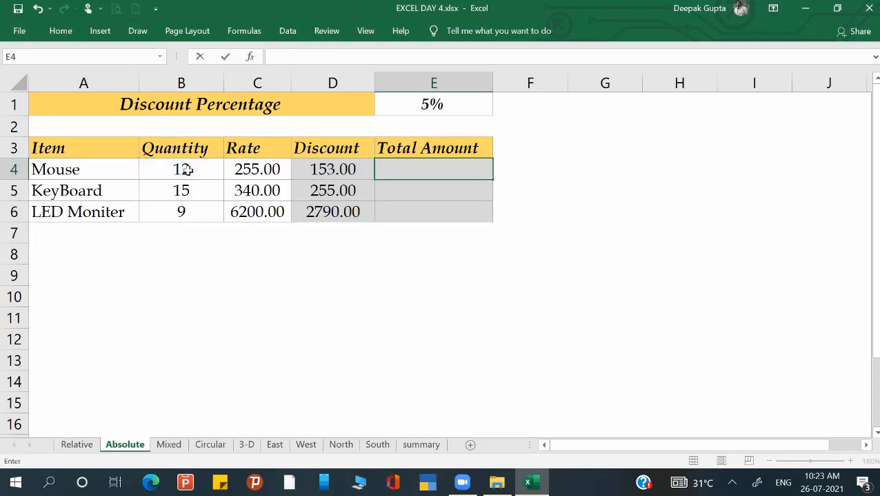
# Calculate the Mouse total amount in E4 with =(B4*C4)-D4, subtracting the discount from quantity times rate.
pyautogui.write('=(')
pyautogui.click(186, 173)
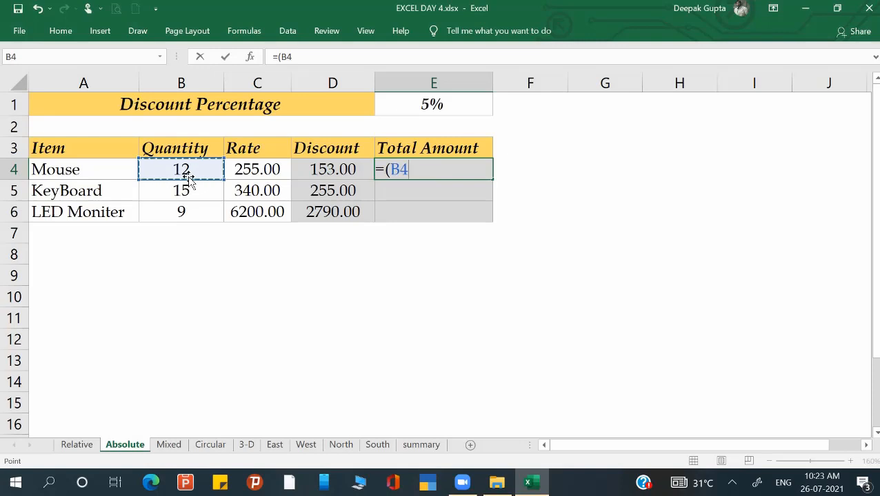
pyautogui.write('*')
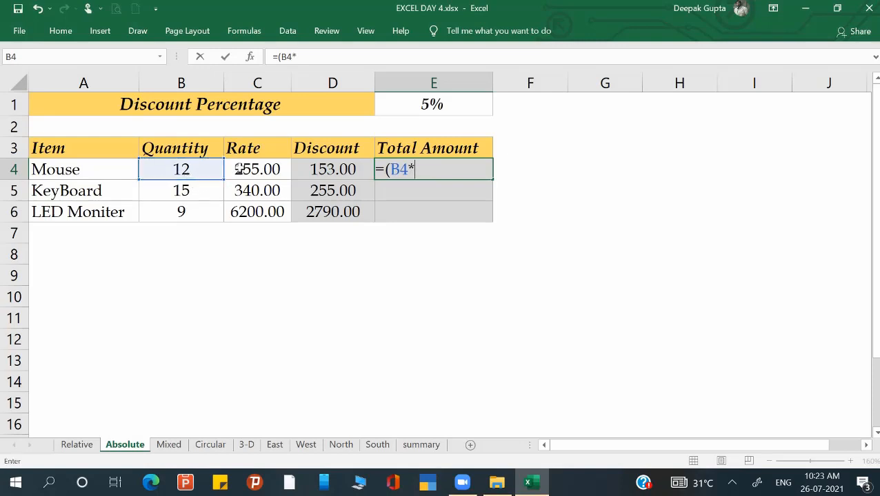
pyautogui.click(237, 170)
pyautogui.write(')-')
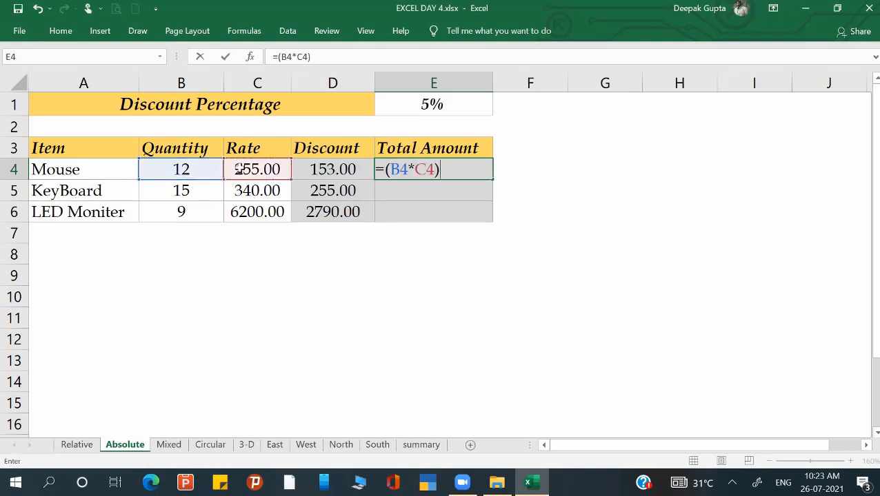
pyautogui.click(321, 169)
pyautogui.press('Return')
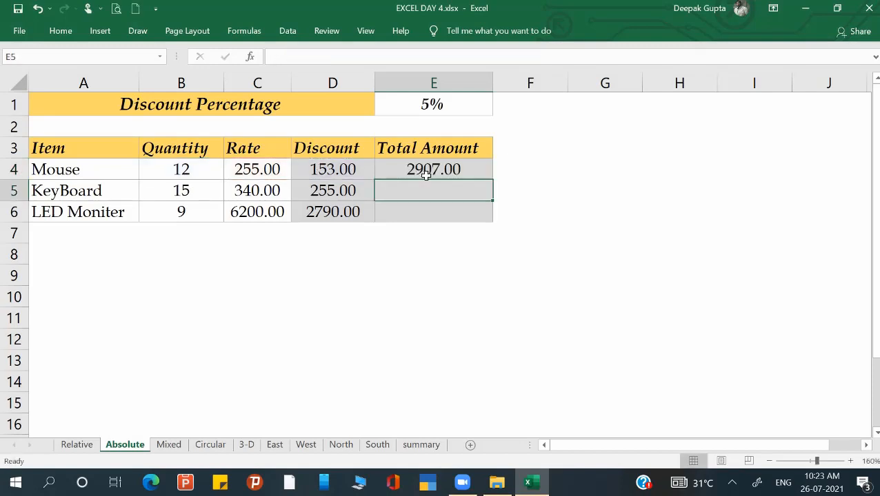
# Fill the total amount formula from E4 down to E6 for the KeyBoard and LED Moniter rows.
pyautogui.click(456, 173)
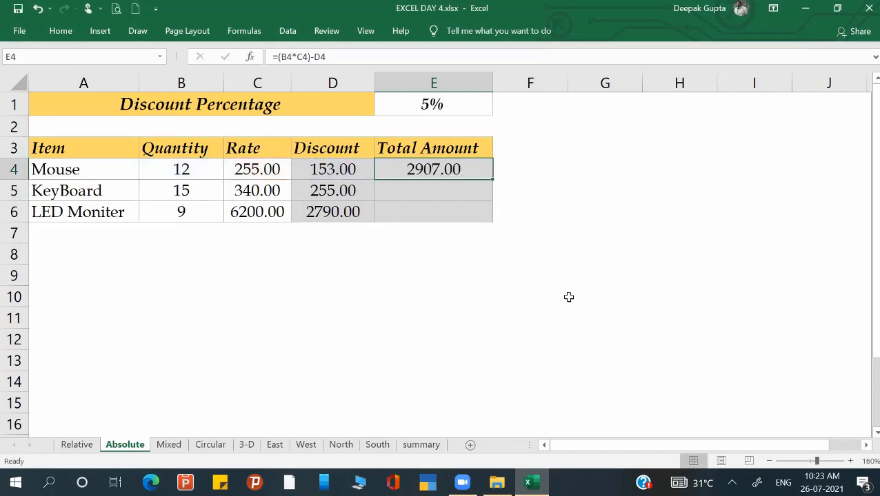
pyautogui.hotkey('shift', 'Down')
pyautogui.hotkey('shift', 'Down')
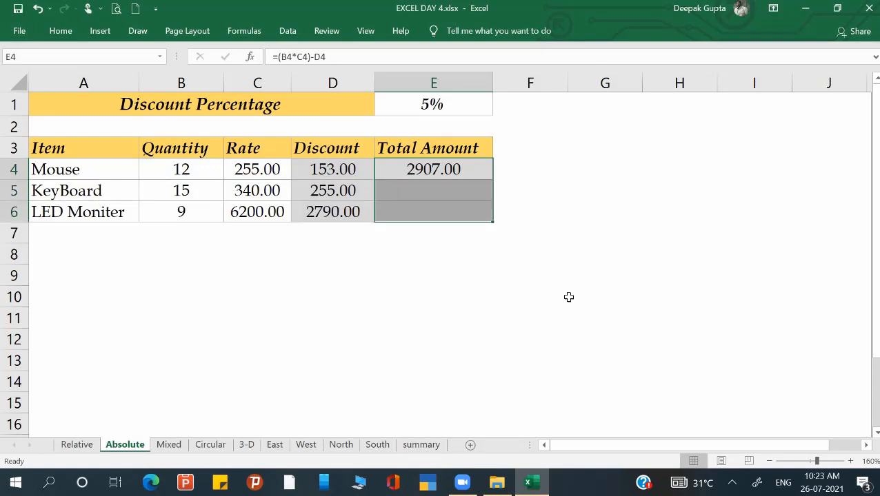
pyautogui.hotkey('ctrl', 'd')
pyautogui.click(433, 273)
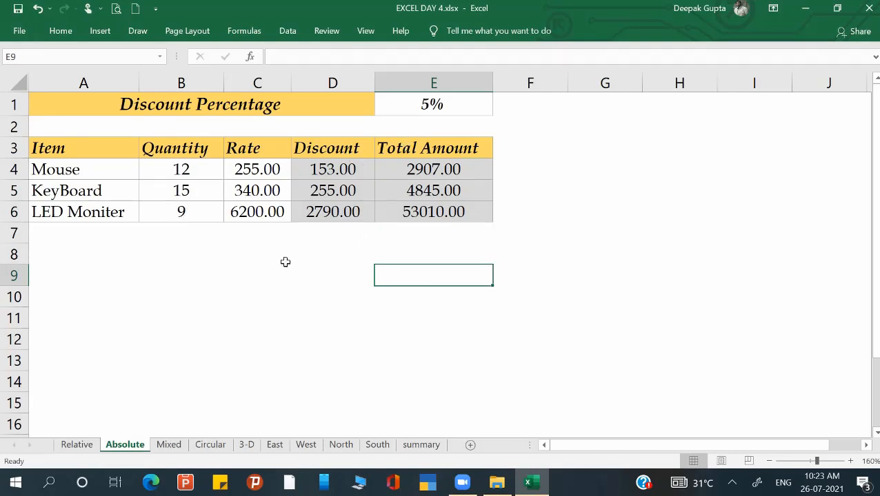
# Open the Mixed sheet and examine the loan amounts in column A and the five banks' interest rates in row 2.
pyautogui.click(173, 448)
pyautogui.click(270, 314)
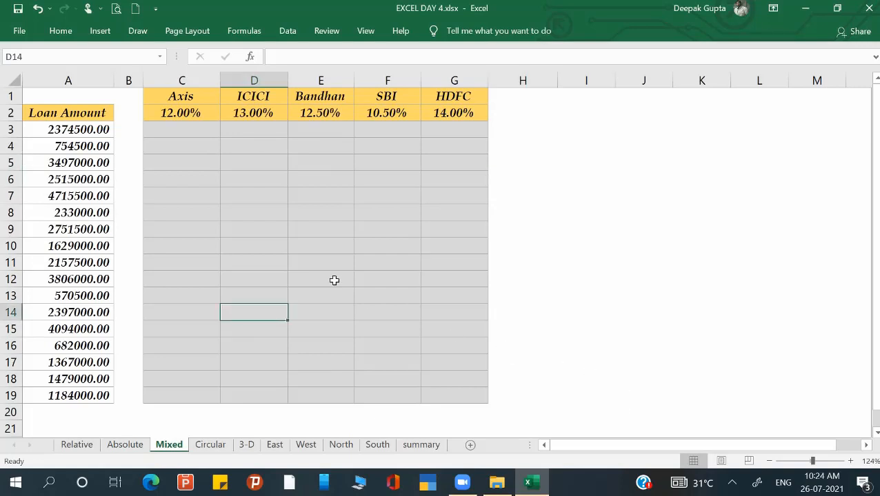
pyautogui.click(334, 280)
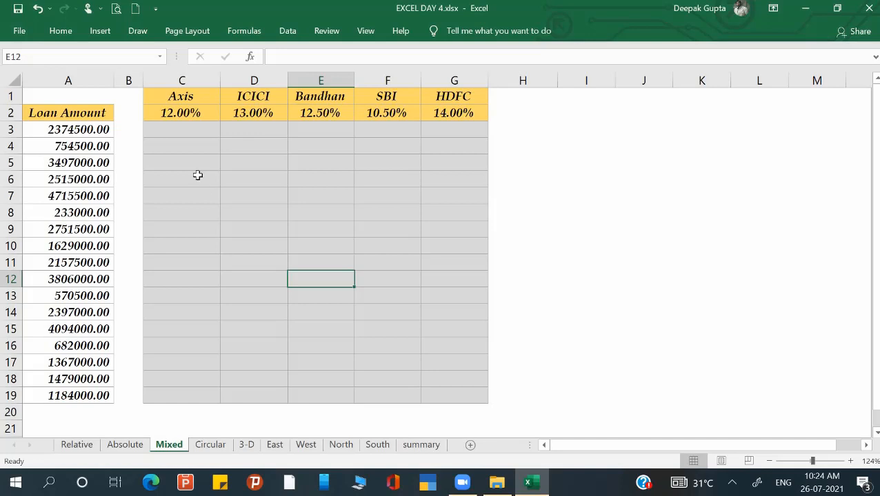
pyautogui.click(62, 129)
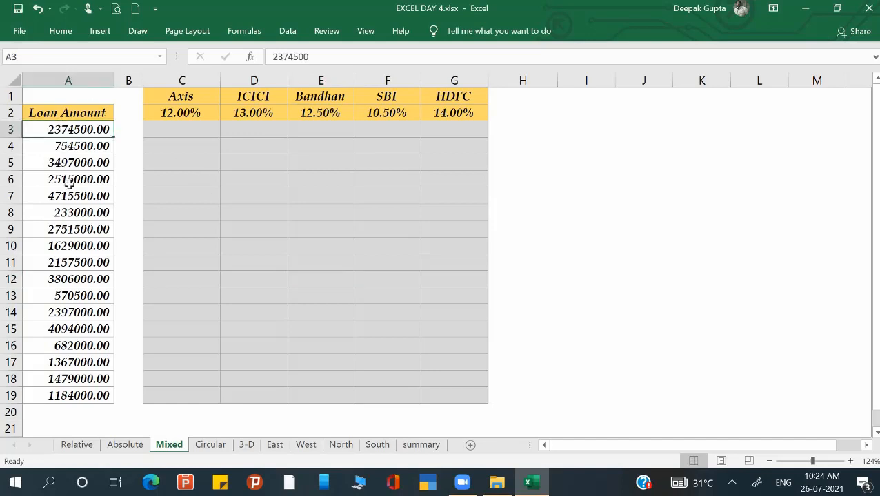
pyautogui.moveTo(69, 183); pyautogui.dragTo(74, 336)
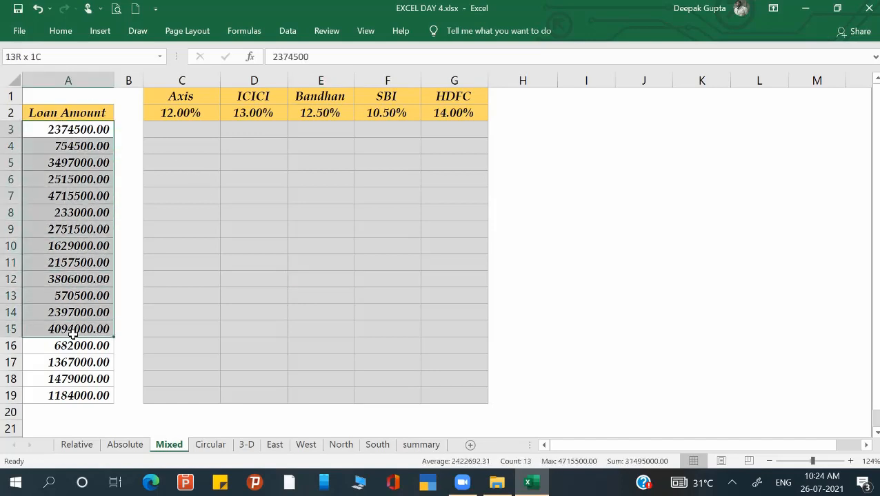
pyautogui.click(186, 116)
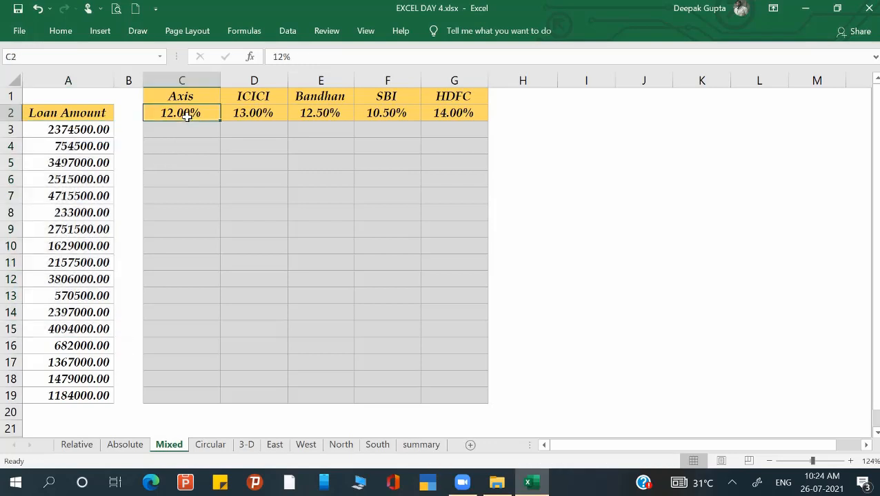
pyautogui.click(261, 113)
pyautogui.click(329, 113)
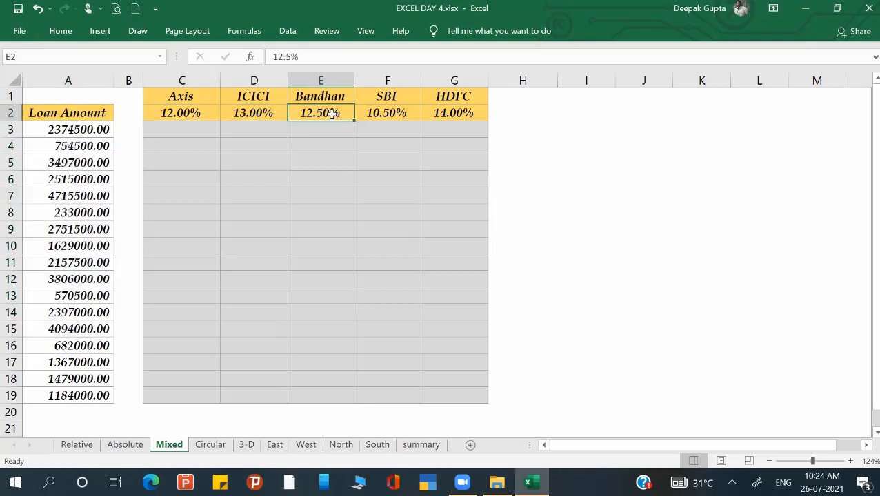
pyautogui.click(399, 112)
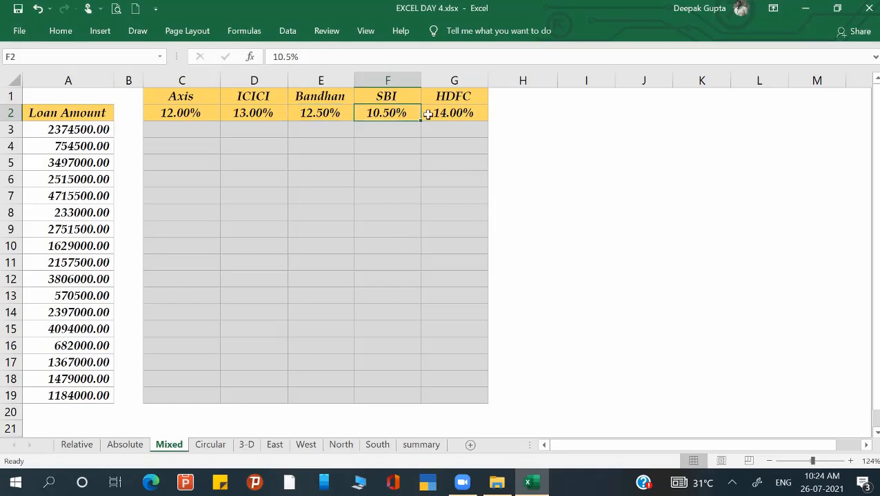
pyautogui.click(466, 115)
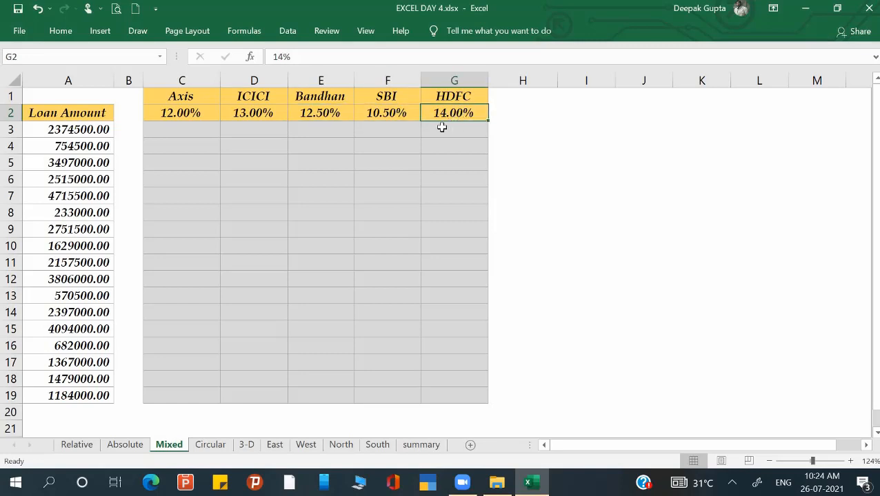
# Examine how the loan amounts in column A pair with each bank's rate in C2 to G2 for the interest grid.
pyautogui.click(170, 128)
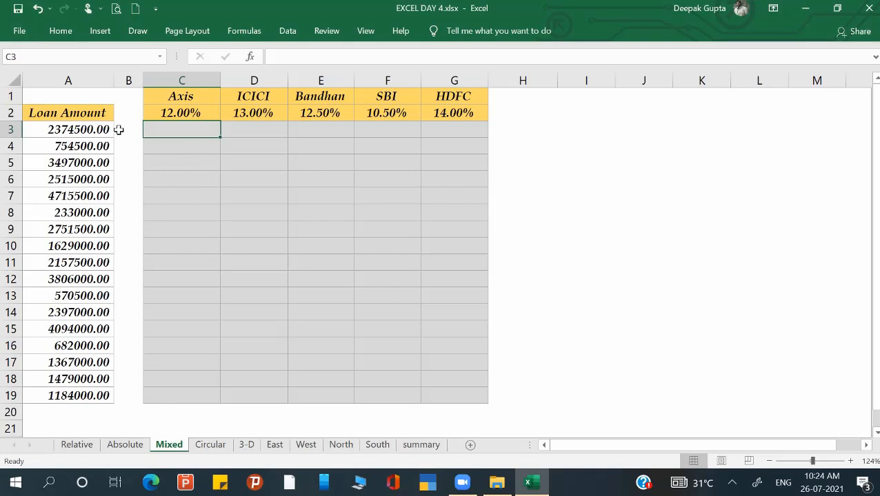
pyautogui.moveTo(92, 130); pyautogui.dragTo(92, 179)
pyautogui.click(92, 124)
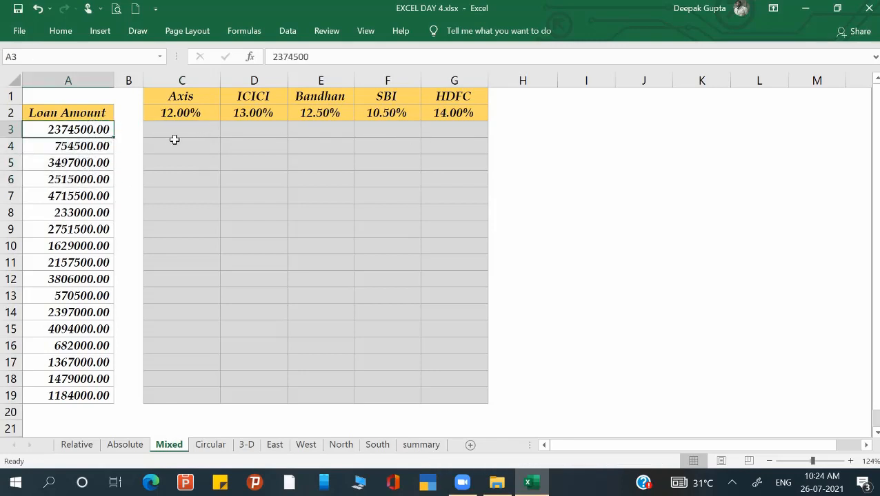
pyautogui.click(83, 147)
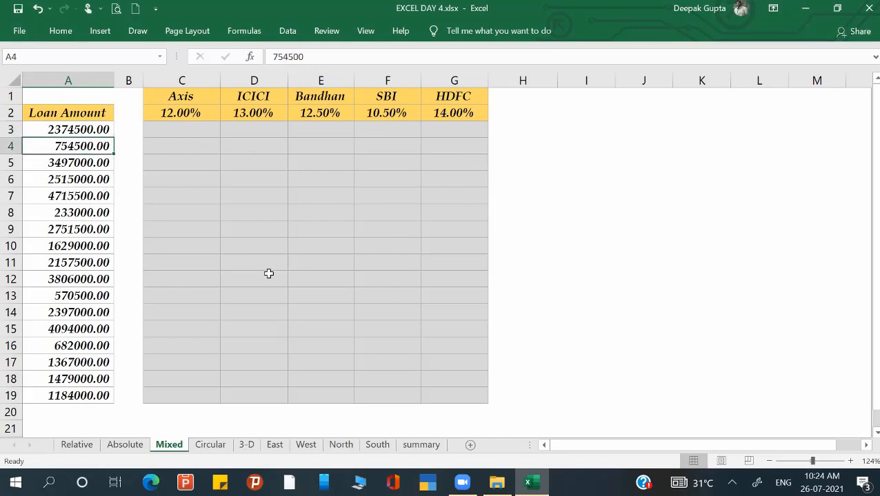
pyautogui.click(188, 130)
pyautogui.click(190, 112)
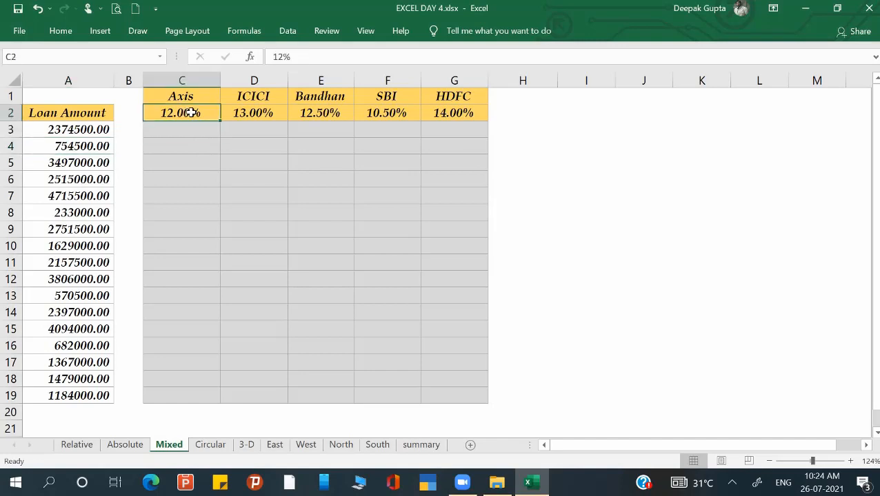
pyautogui.click(274, 117)
pyautogui.click(331, 115)
pyautogui.click(389, 113)
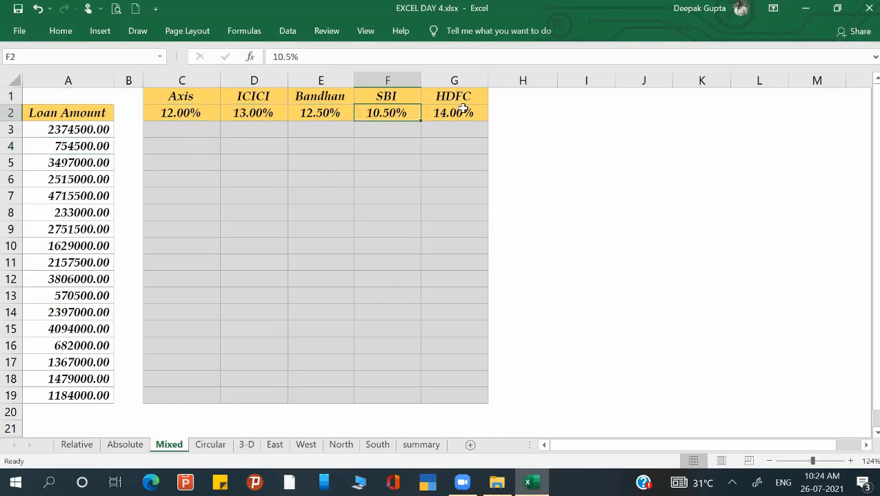
pyautogui.click(459, 112)
pyautogui.click(76, 129)
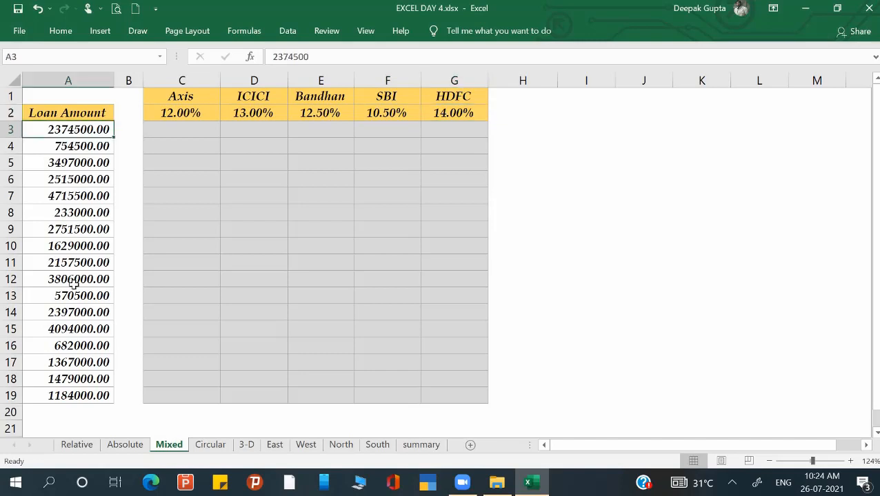
# Try calculating the Axis interest in C3 with the relative formula =A3*C2 and filling it across to G3.
pyautogui.click(170, 132)
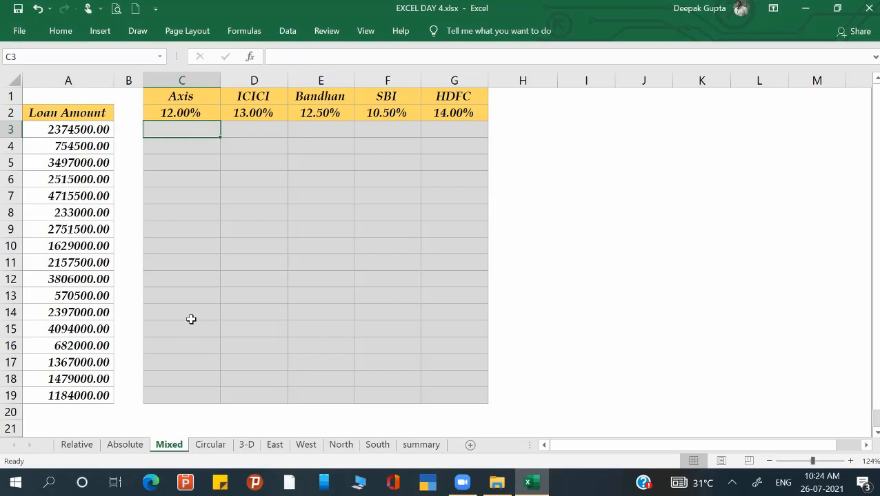
pyautogui.write('=')
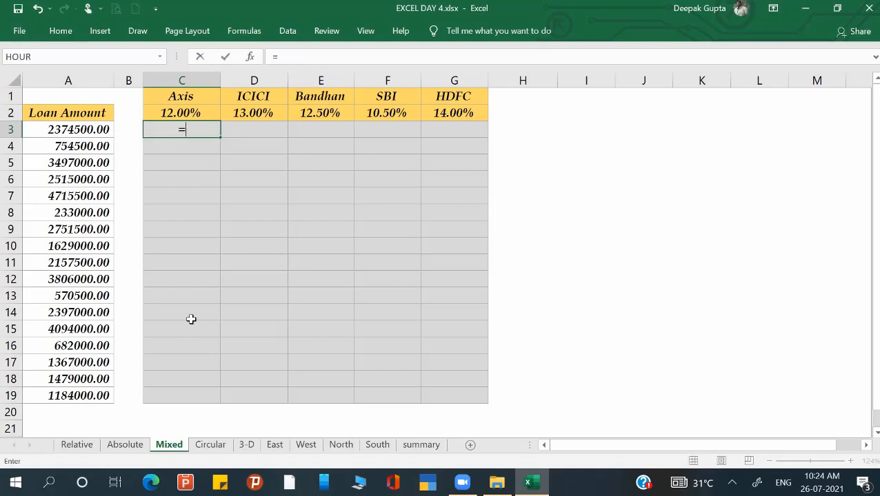
pyautogui.click(52, 131)
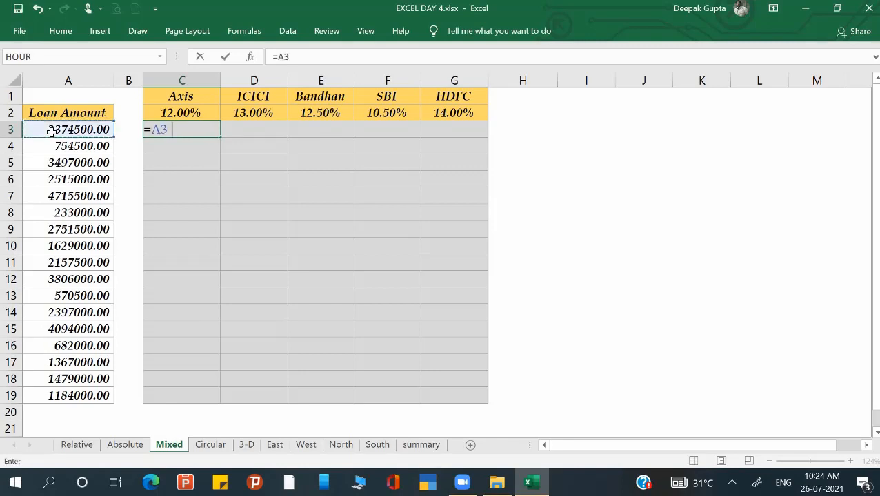
pyautogui.click(166, 115)
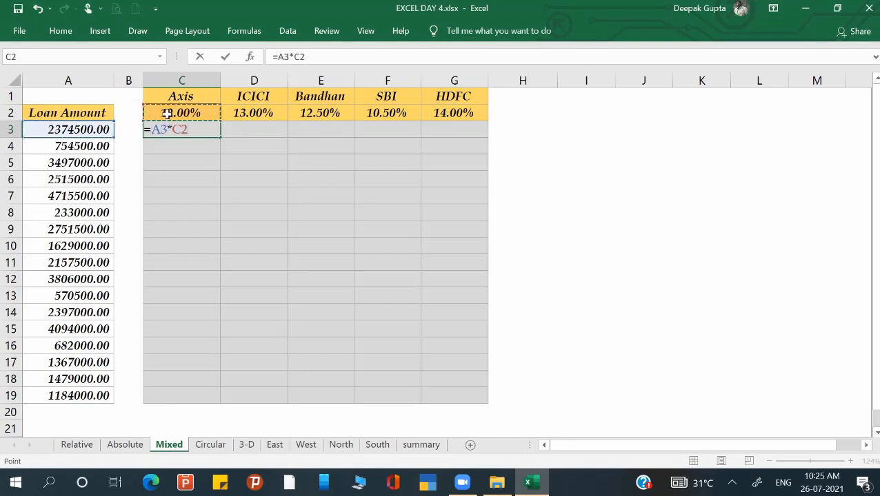
pyautogui.press('Return')
pyautogui.click(207, 133)
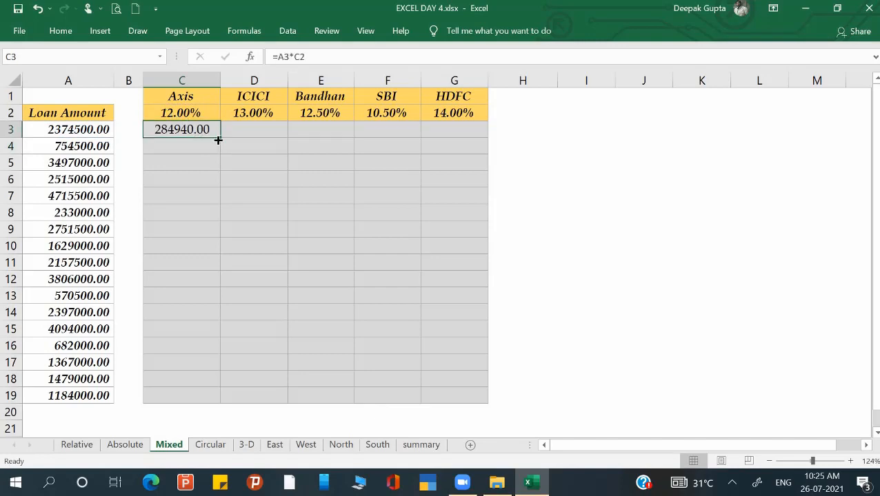
pyautogui.moveTo(279, 138); pyautogui.dragTo(466, 130)
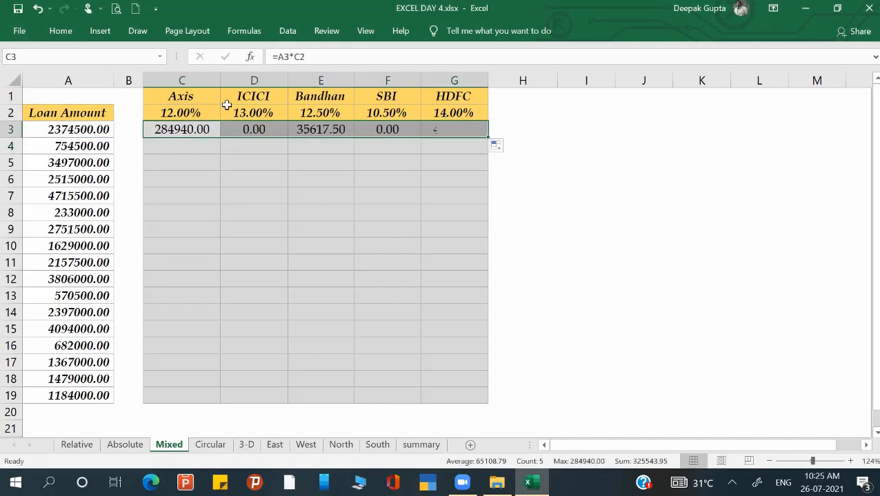
# Inspect the cell references in the ICICI formula in D3, and clear the relative formulas from C3 to G3.
pyautogui.doubleClick(254, 130)
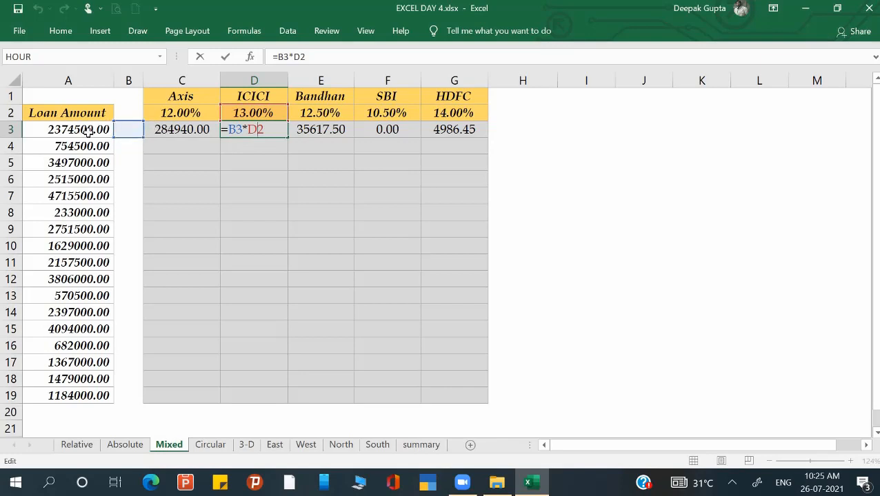
pyautogui.press('Return')
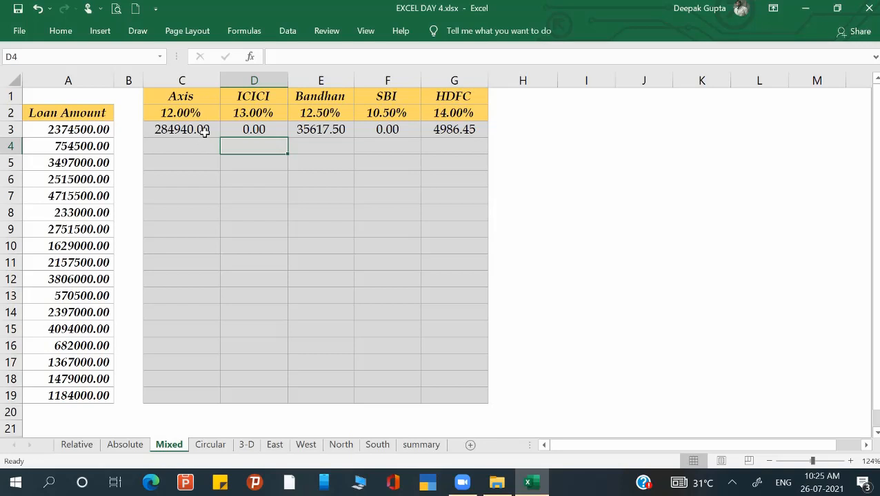
pyautogui.moveTo(203, 131); pyautogui.dragTo(445, 129)
pyautogui.press('Delete')
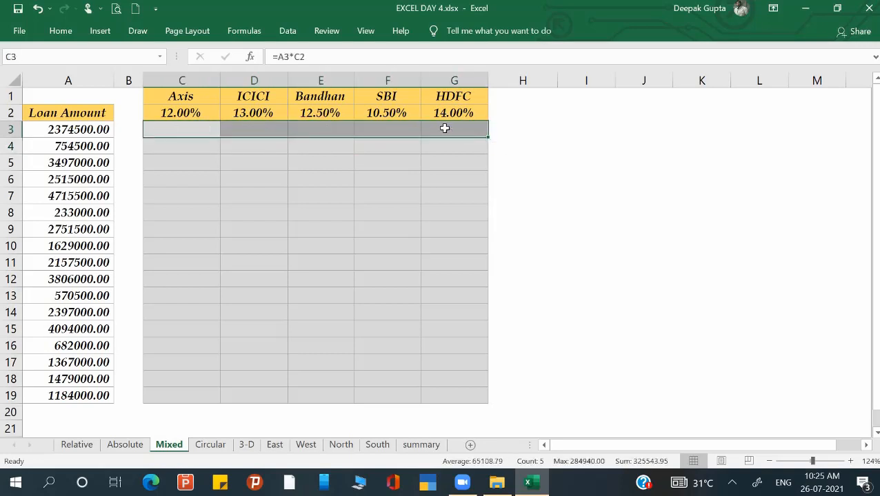
# Calculate the Axis interest in C3 with the mixed-reference formula =$A3*C$2, locking the loan amount column and the rate row.
pyautogui.click(198, 129)
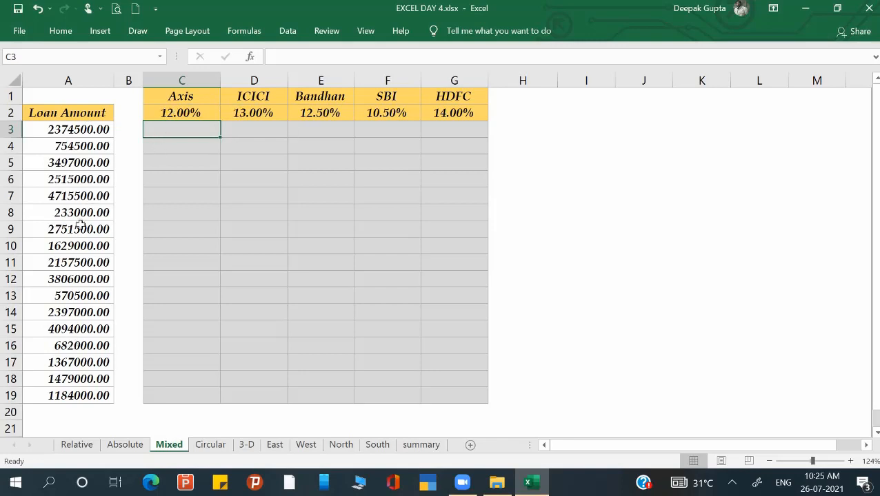
pyautogui.write('=')
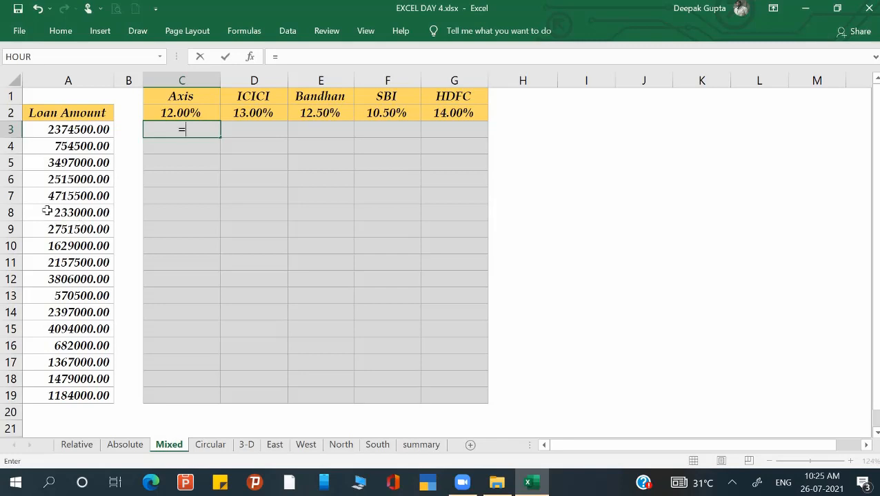
pyautogui.click(85, 129)
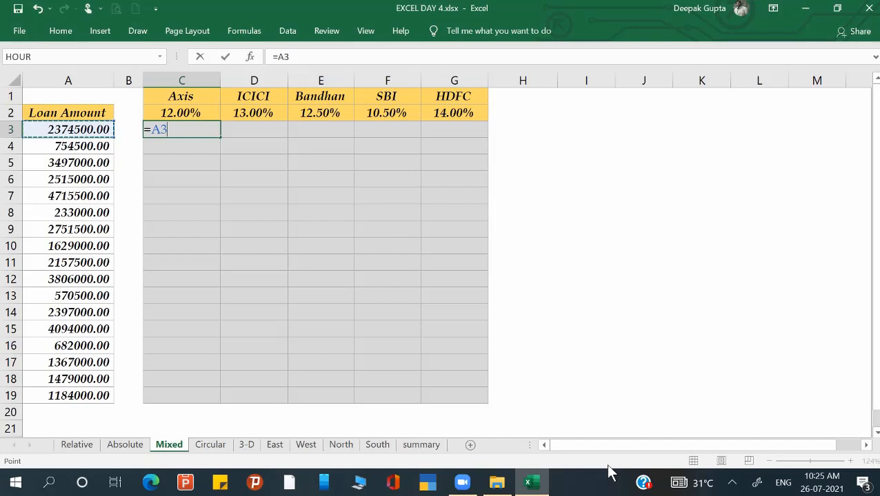
pyautogui.press('F4')
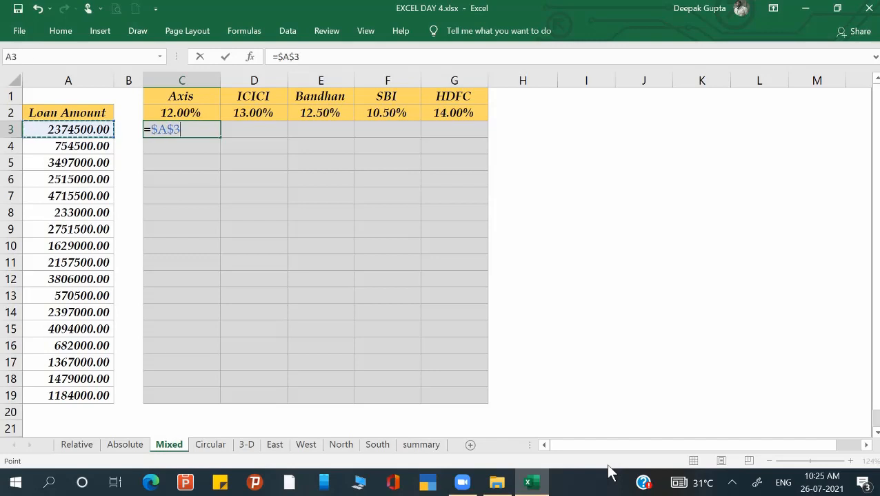
pyautogui.press('F4')
pyautogui.press('F4')
pyautogui.write('*')
pyautogui.click(170, 114)
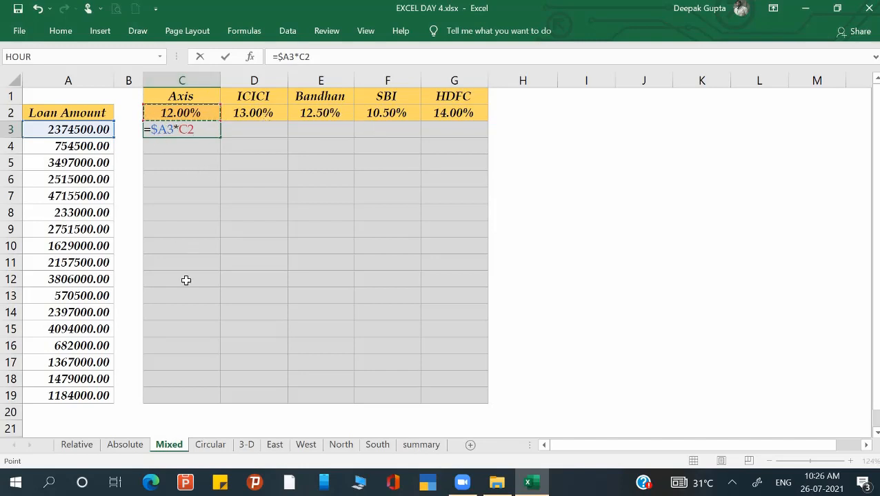
pyautogui.press('F4')
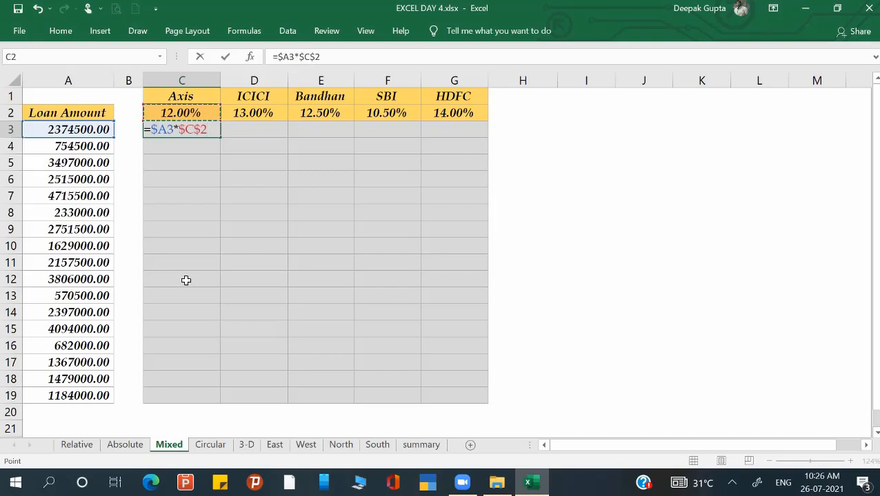
pyautogui.press('F4')
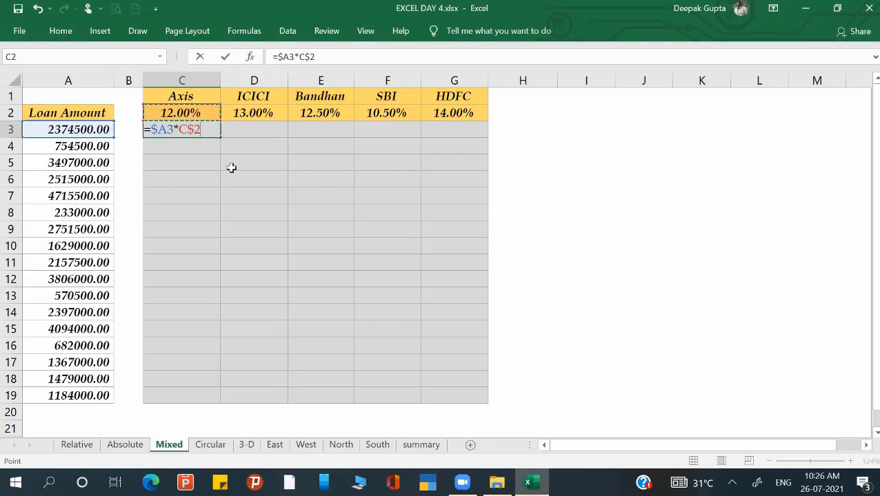
pyautogui.press('Return')
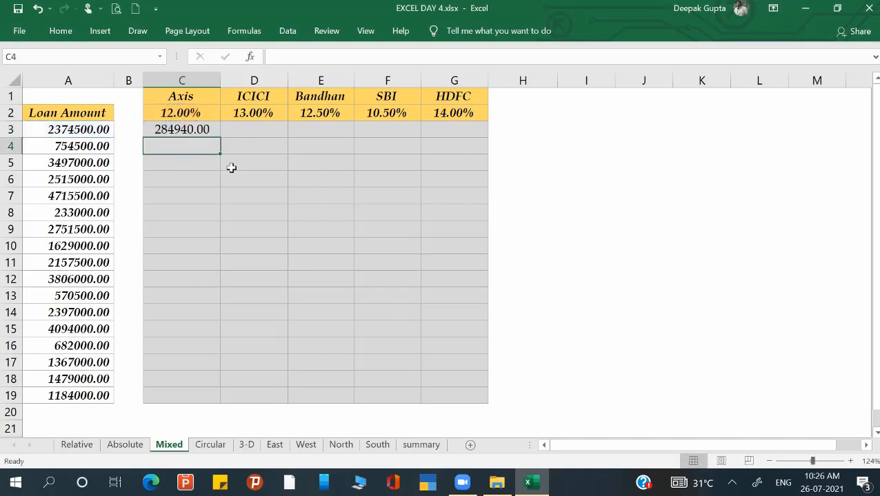
# Fill the C3 interest formula across to G3 and down to row 19 for all banks and loan amounts.
pyautogui.click(205, 130)
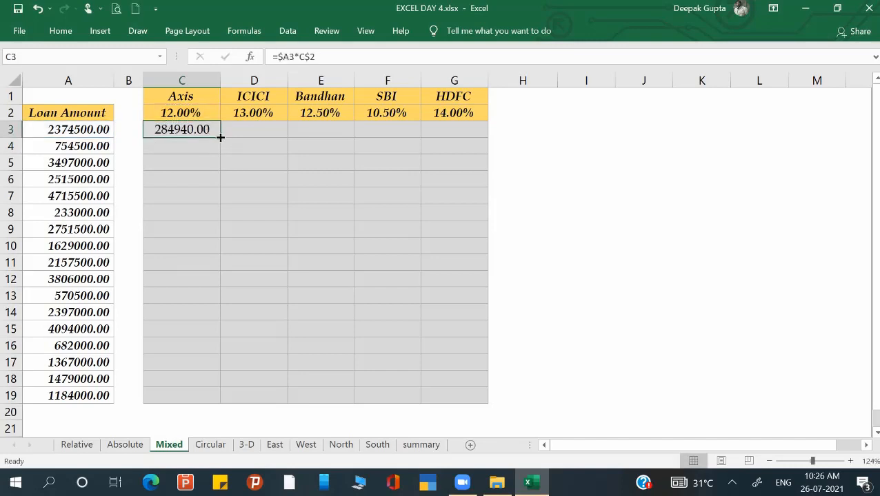
pyautogui.moveTo(220, 137); pyautogui.dragTo(459, 171)
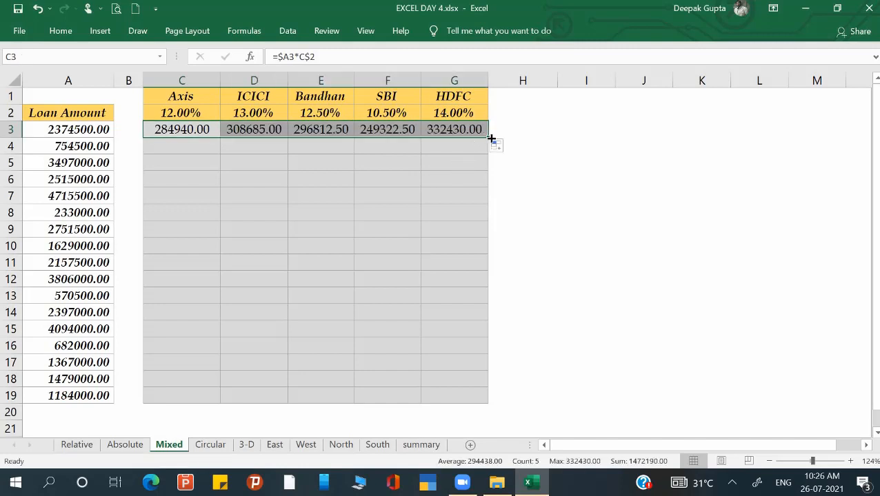
pyautogui.moveTo(491, 138); pyautogui.dragTo(487, 405)
pyautogui.click(414, 314)
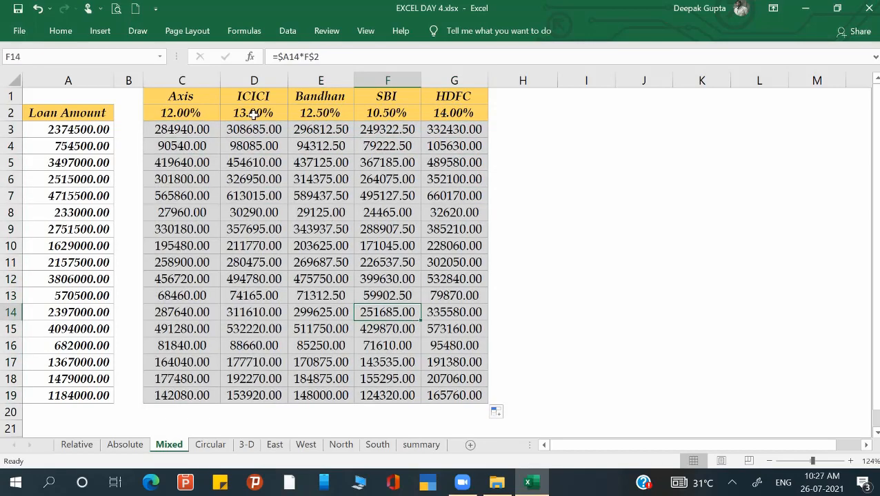
# Inspect the mixed references in the ICICI formula in D3 and the Axis formula in C3.
pyautogui.doubleClick(250, 129)
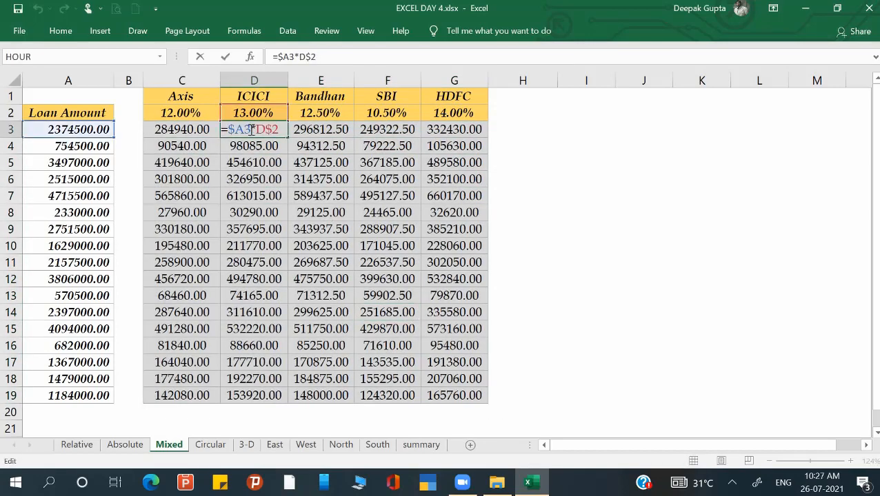
pyautogui.press('Return')
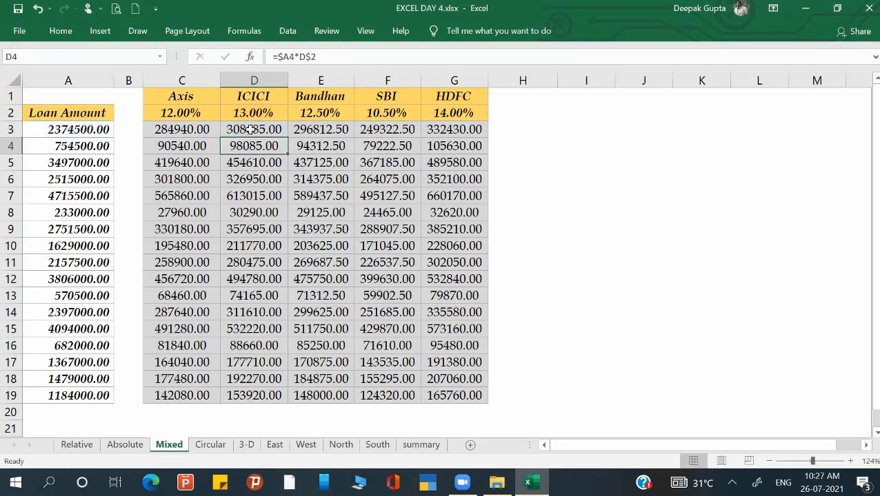
pyautogui.click(195, 129)
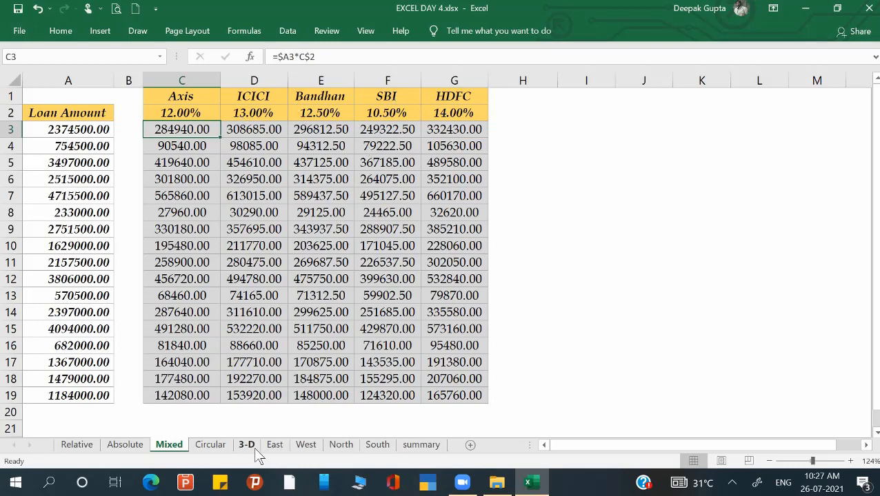
# Open the Circular sheet and examine the Revenues and Cost values in B1 and B2.
pyautogui.click(217, 449)
pyautogui.click(193, 279)
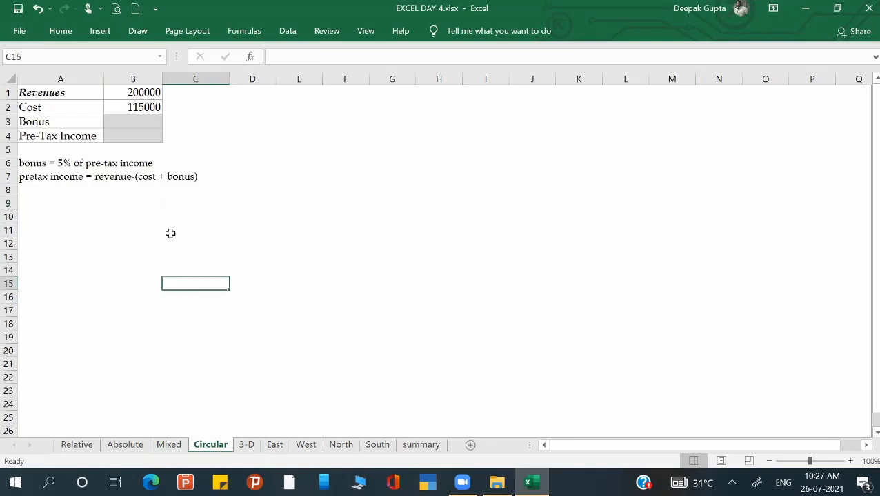
pyautogui.click(154, 183)
pyautogui.click(137, 122)
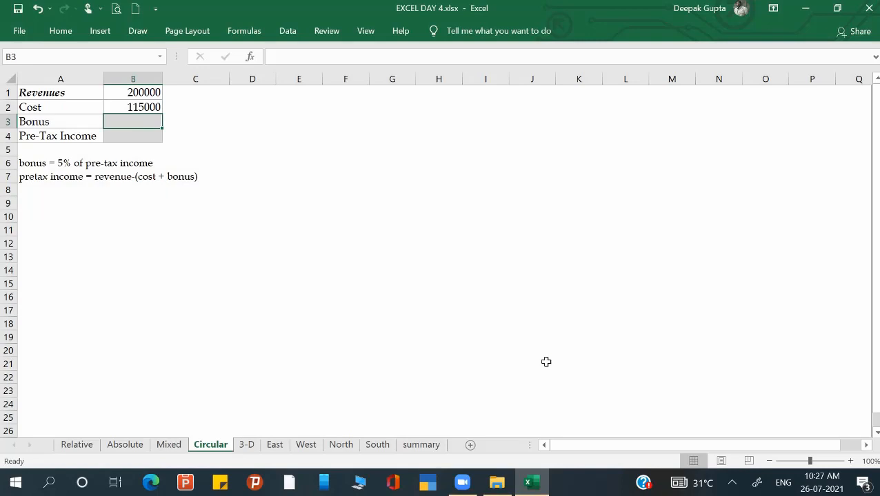
pyautogui.scroll(5, 546, 362)
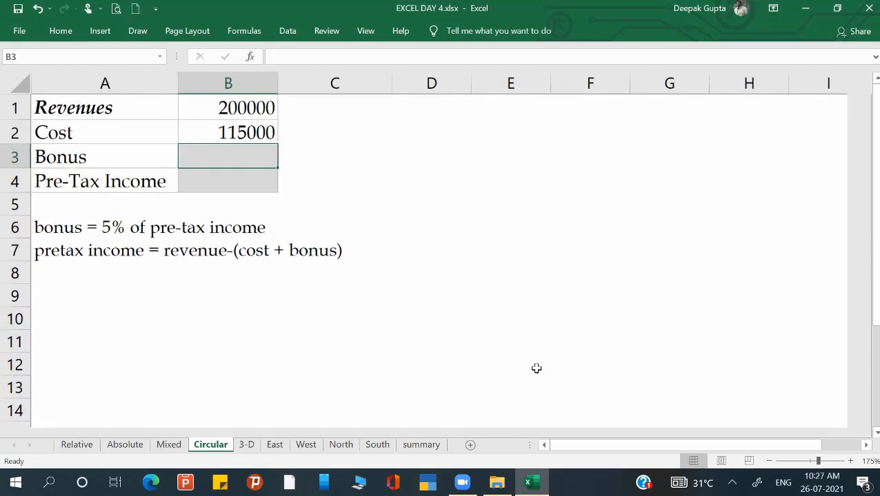
pyautogui.scroll(2, 537, 368)
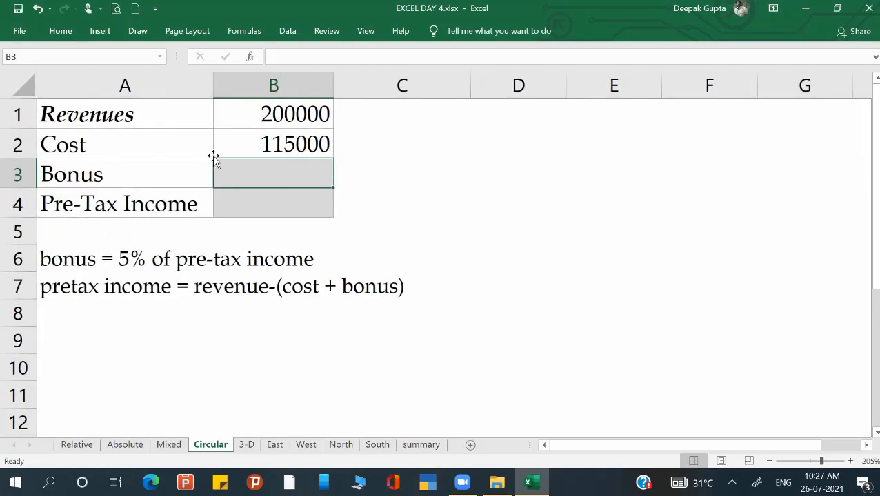
pyautogui.click(178, 116)
pyautogui.click(306, 115)
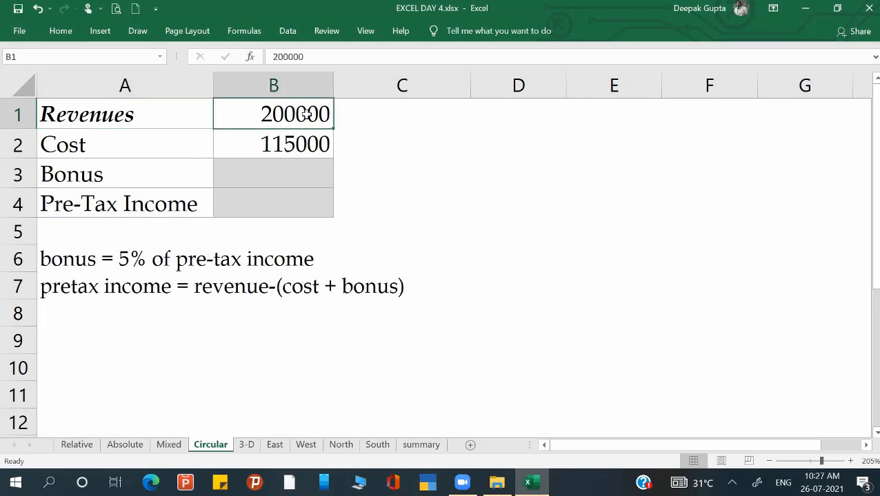
pyautogui.click(178, 141)
pyautogui.click(290, 140)
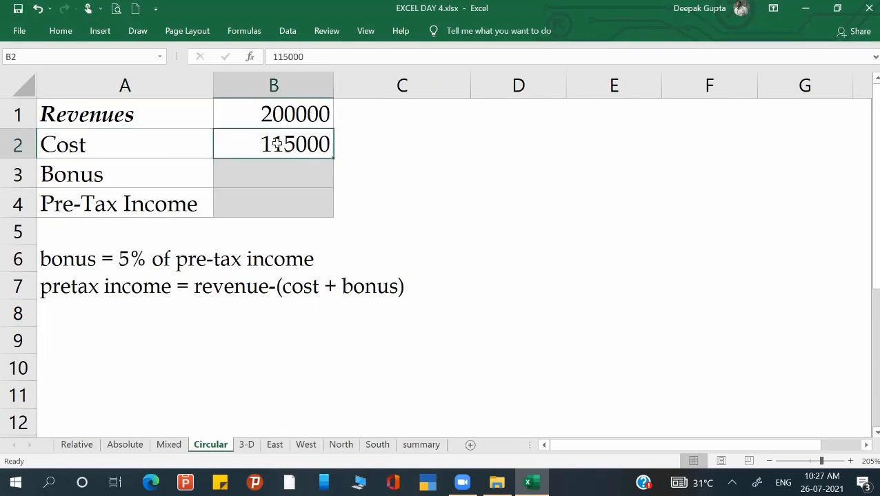
pyautogui.click(301, 116)
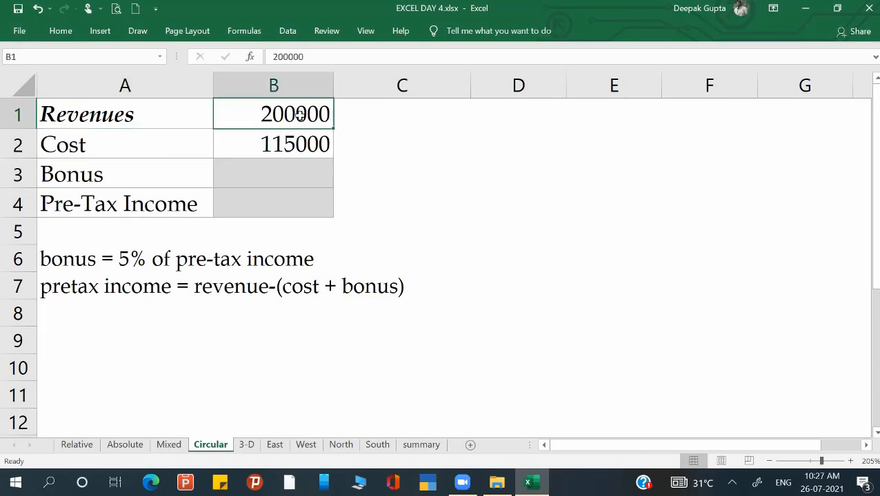
# Compare the empty Bonus and Pre-Tax Income cells B3 and B4 with the calculation rules in rows 6 and 7.
pyautogui.click(183, 172)
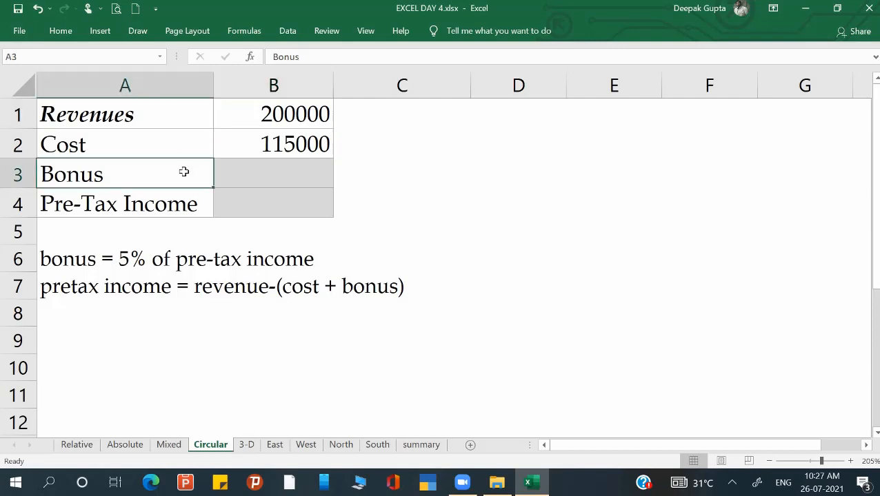
pyautogui.click(280, 179)
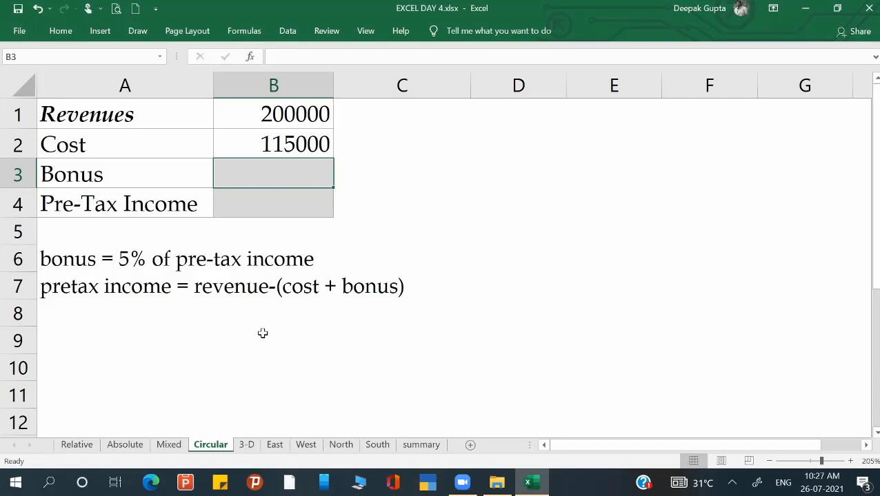
pyautogui.click(267, 196)
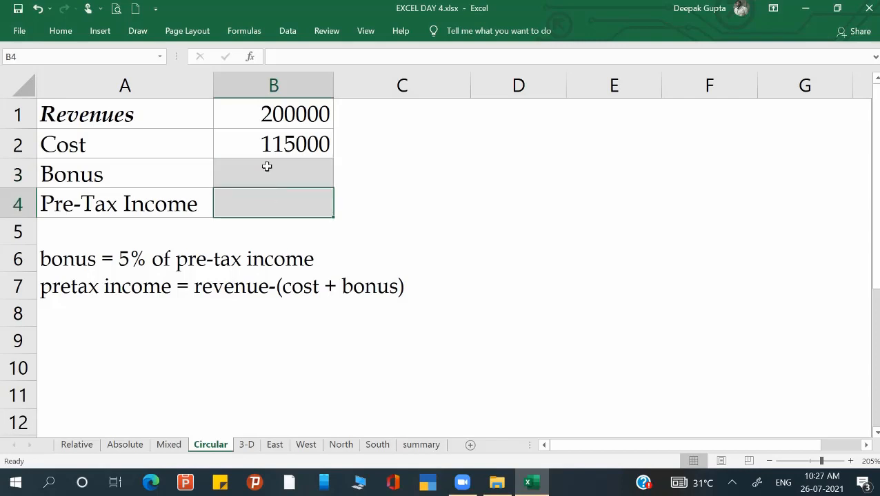
pyautogui.click(267, 167)
pyautogui.click(262, 204)
# Calculate the Bonus in B3 as 5% of pre-tax income with the formula =B4*5%.
pyautogui.click(263, 174)
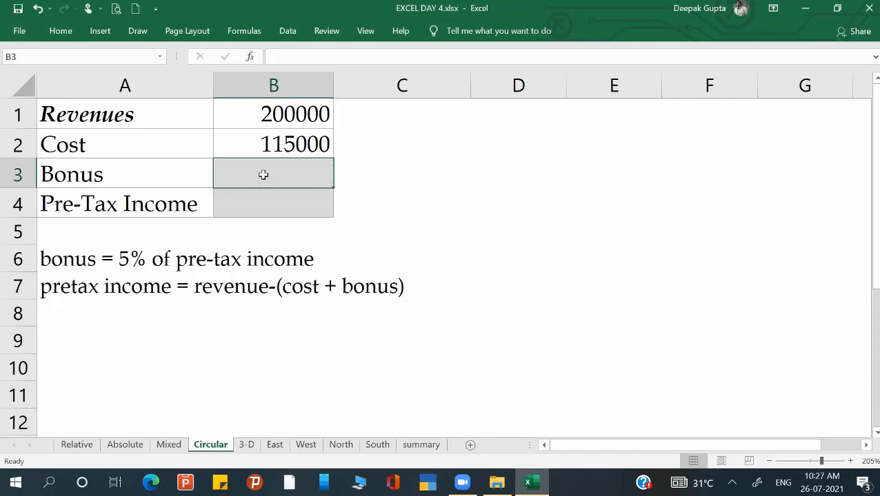
pyautogui.write('=')
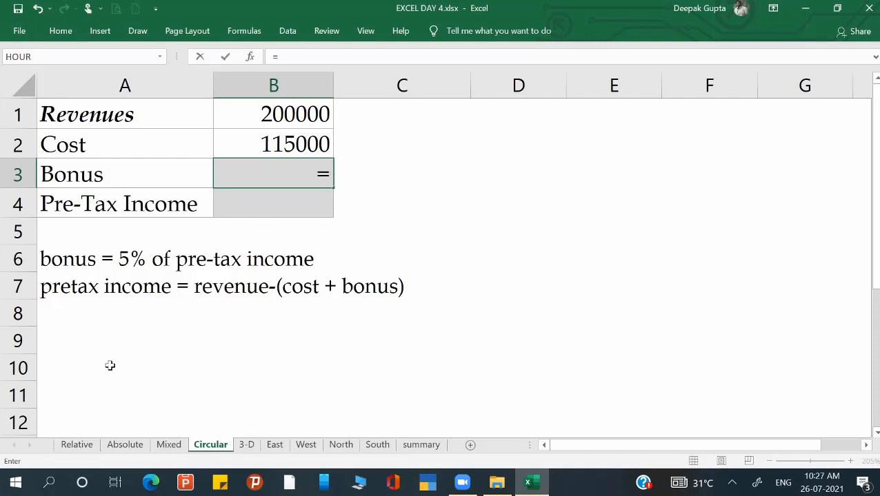
pyautogui.click(272, 217)
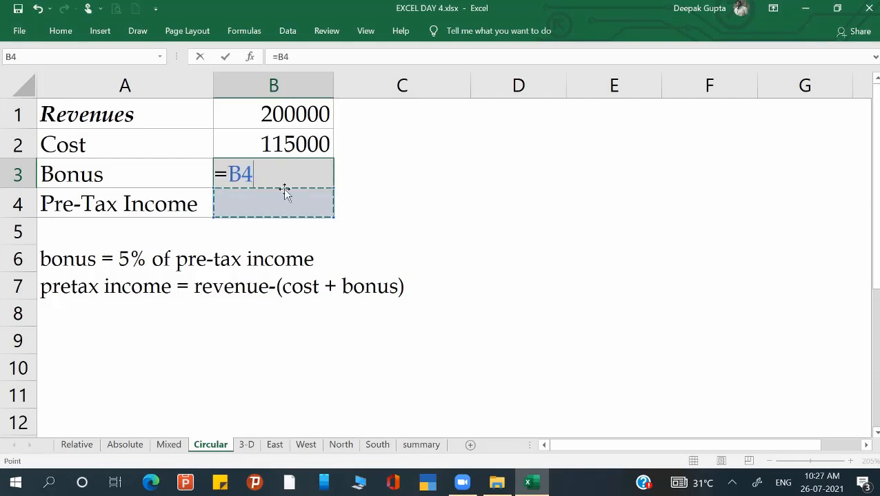
pyautogui.write('*5%')
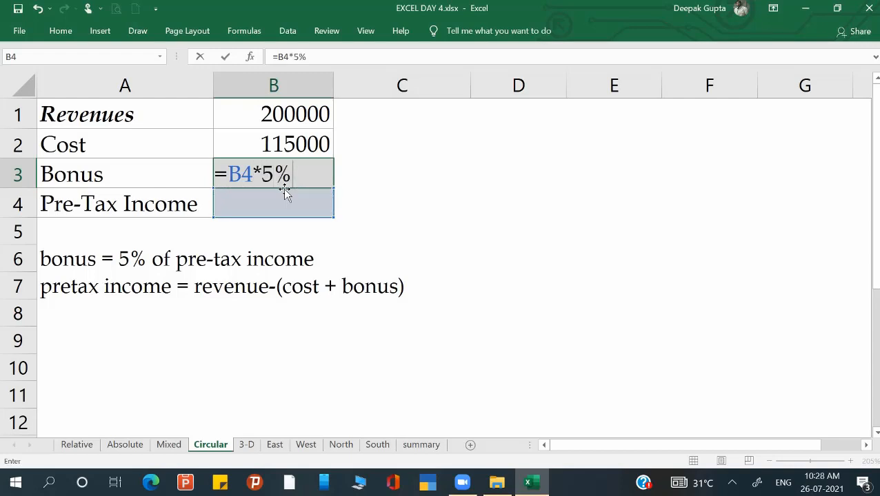
pyautogui.press('Return')
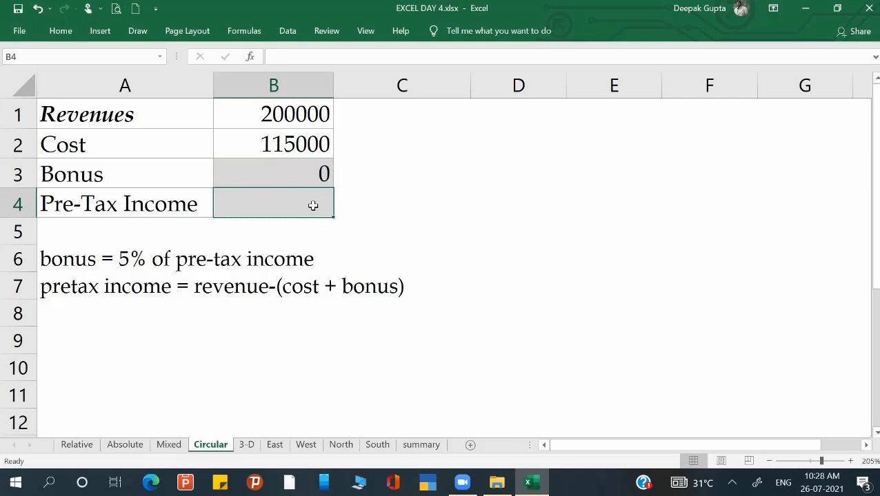
# Begin the Pre-Tax Income formula in B4 by subtracting a bracketed sum starting with Cost from Revenues: =B1-(B2+.
pyautogui.write('=')
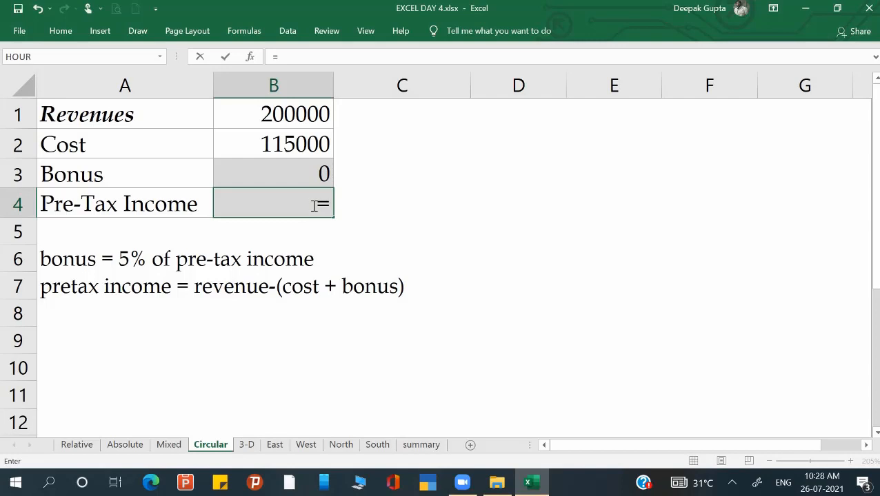
pyautogui.click(294, 115)
pyautogui.write('-')
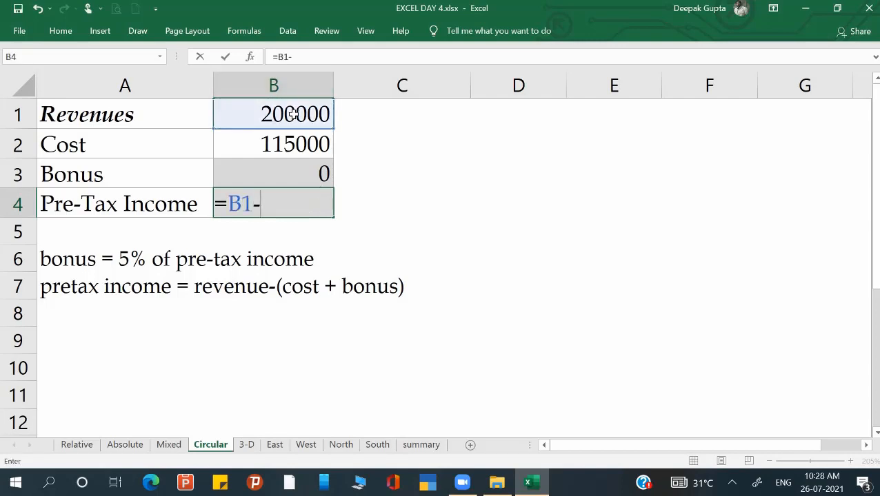
pyautogui.write('(')
pyautogui.click(293, 145)
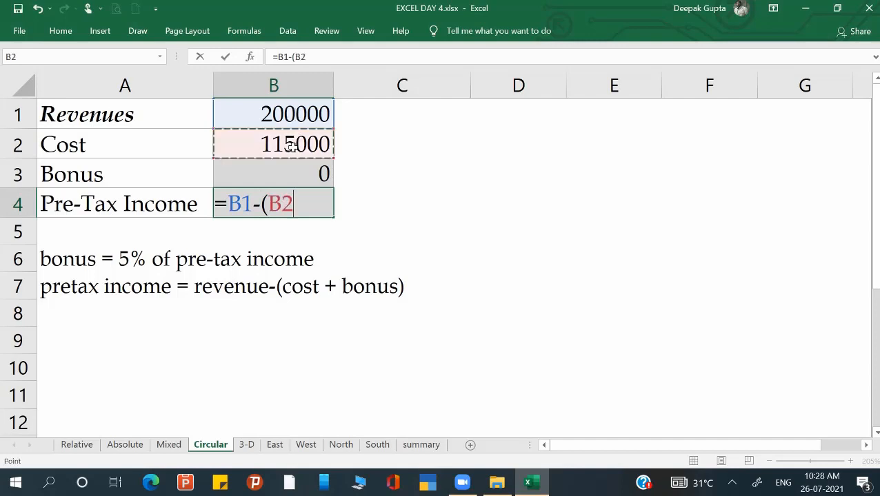
pyautogui.write('+')
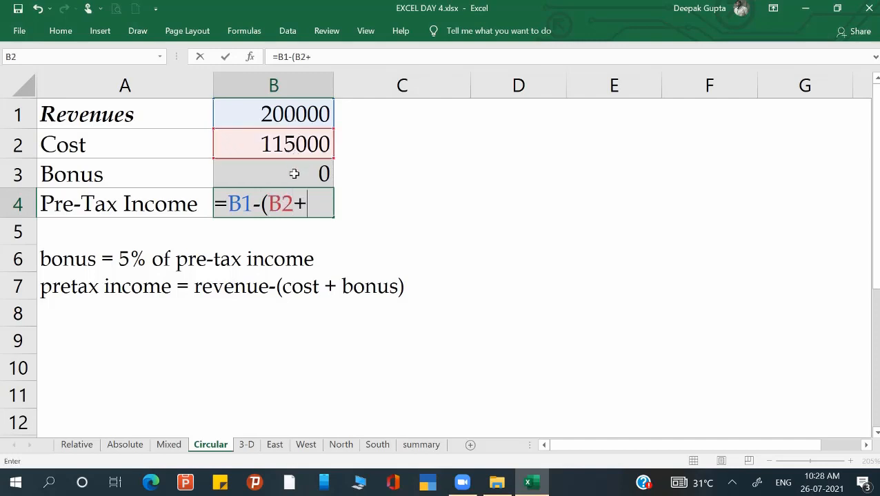
pyautogui.click(293, 174)
pyautogui.hotkey('shift', 'Left')
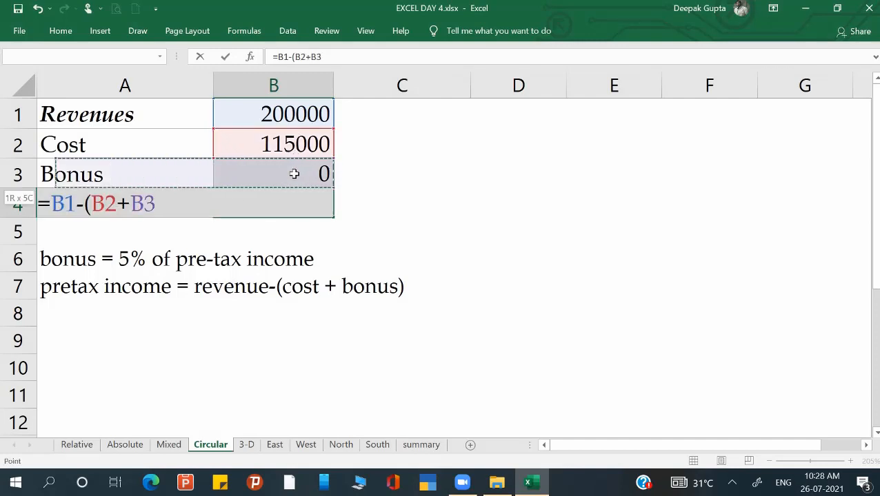
pyautogui.write(')')
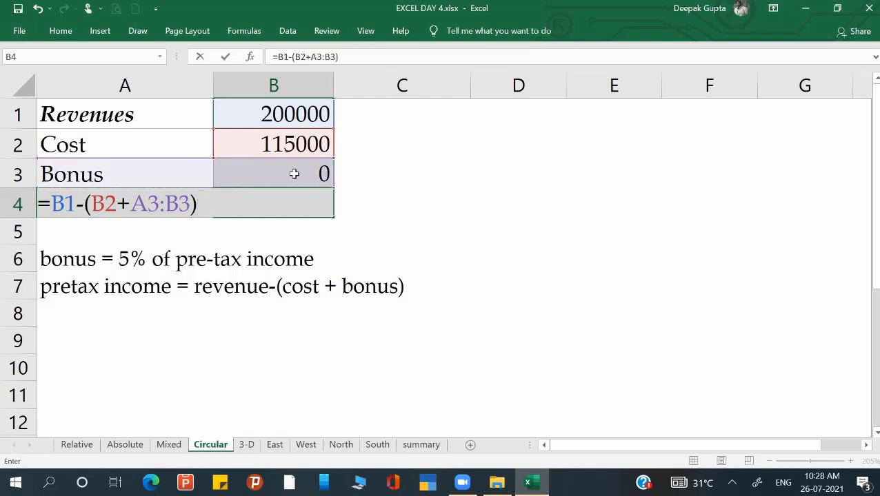
pyautogui.press('BackSpace')
pyautogui.press('BackSpace')
pyautogui.press('BackSpace')
pyautogui.press('BackSpace')
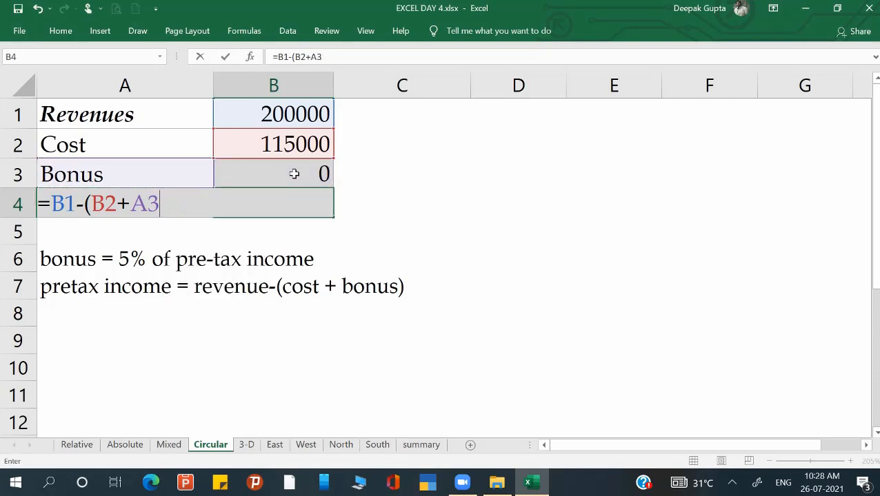
pyautogui.press('BackSpace')
pyautogui.press('BackSpace')
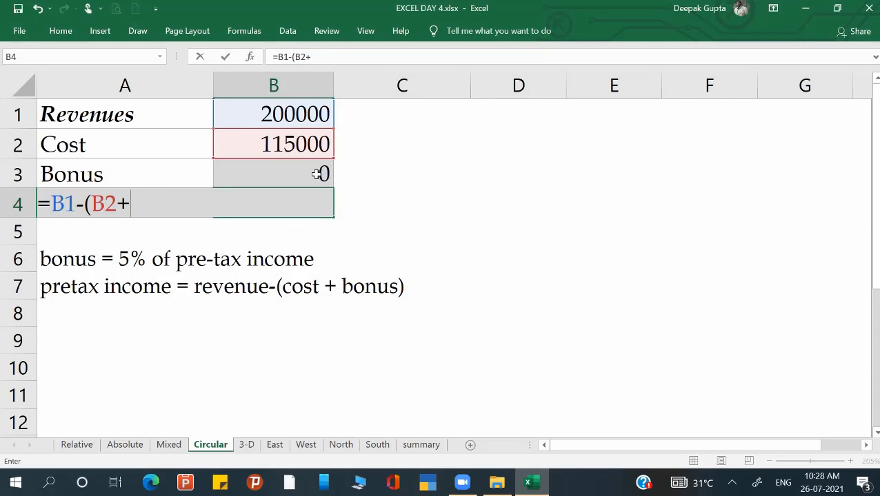
# Complete the Pre-Tax Income formula in B4 as =B1-(B2+B3) and check it against the Bonus formula in B3.
pyautogui.click(317, 173)
pyautogui.write(')')
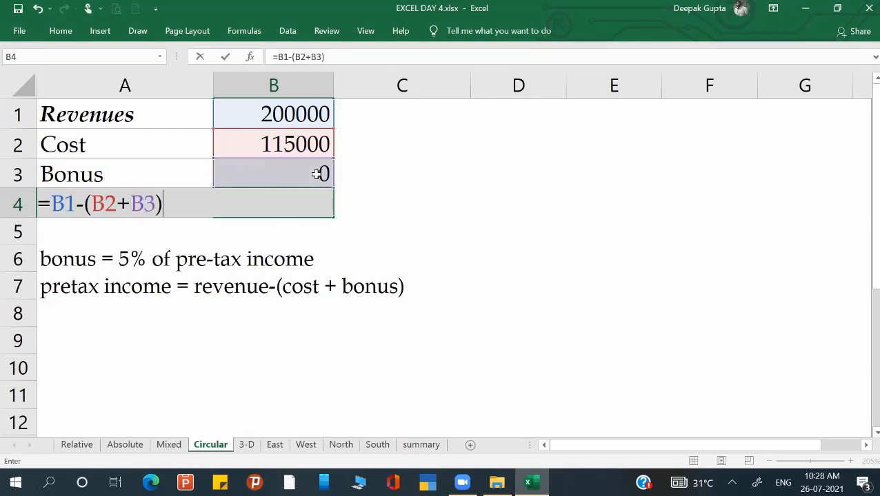
pyautogui.press('Return')
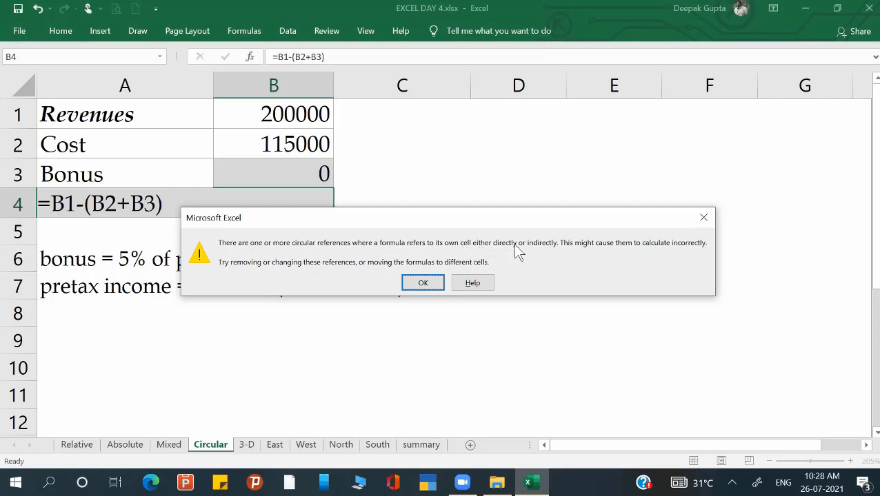
pyautogui.click(421, 284)
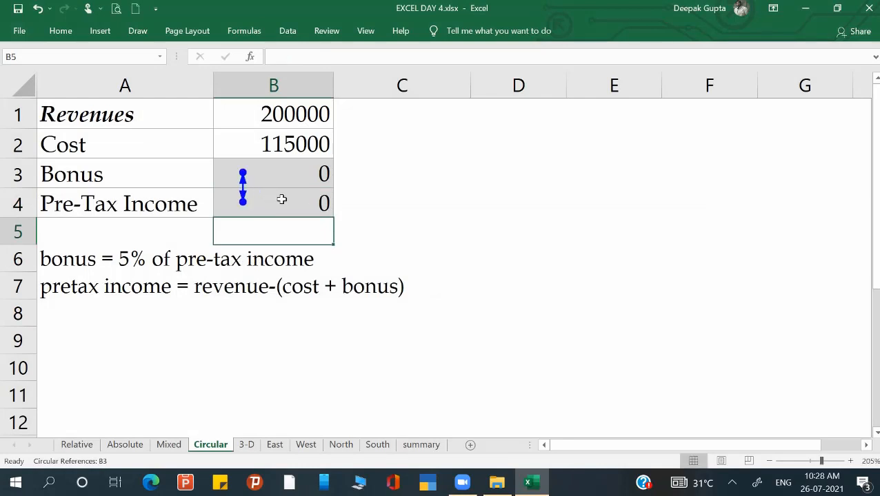
pyautogui.click(281, 175)
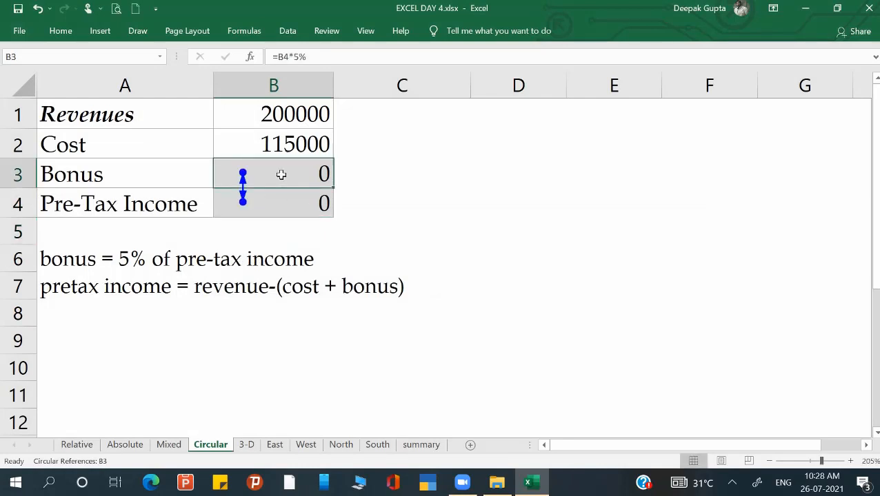
pyautogui.click(278, 210)
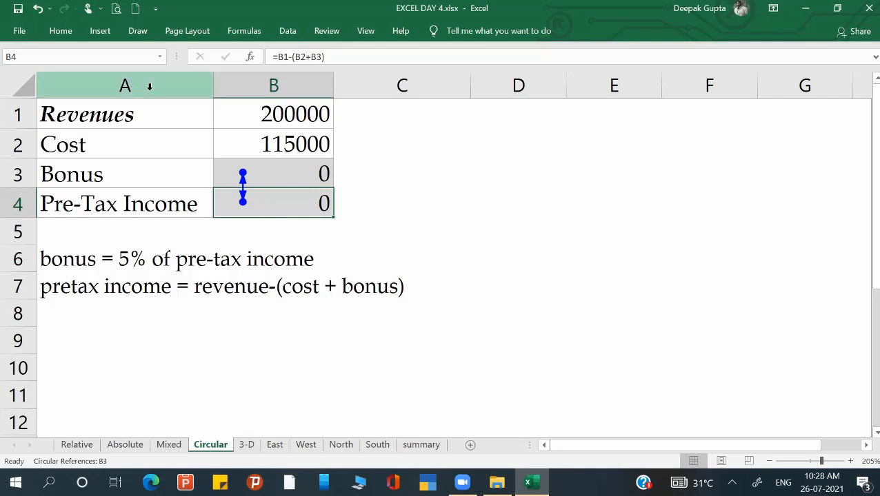
# Enable iterative calculation in the Excel formula calculation options.
pyautogui.click(21, 35)
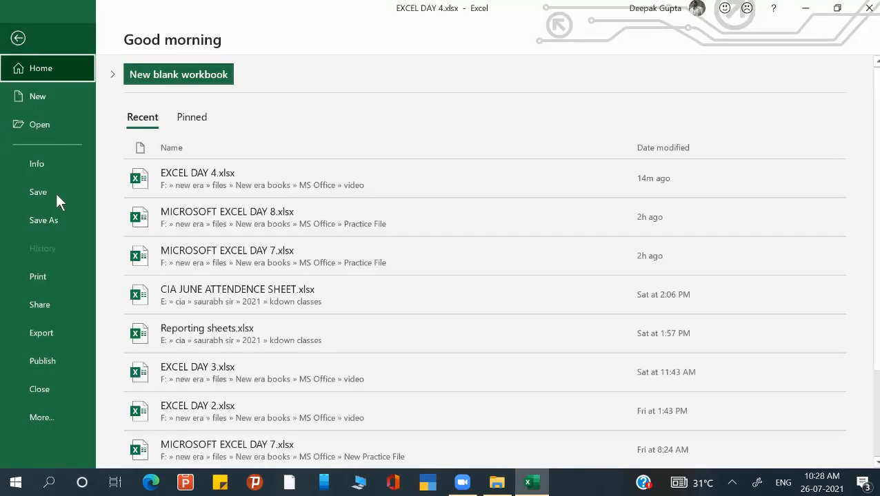
pyautogui.click(61, 411)
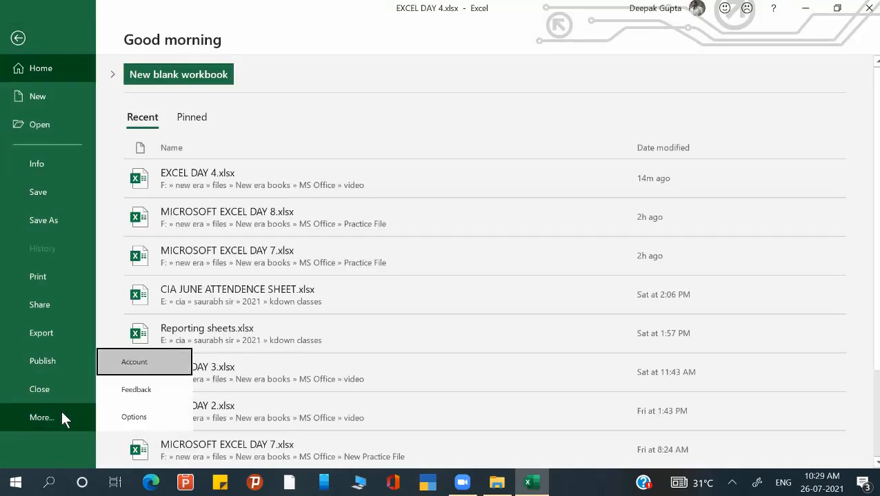
pyautogui.click(133, 417)
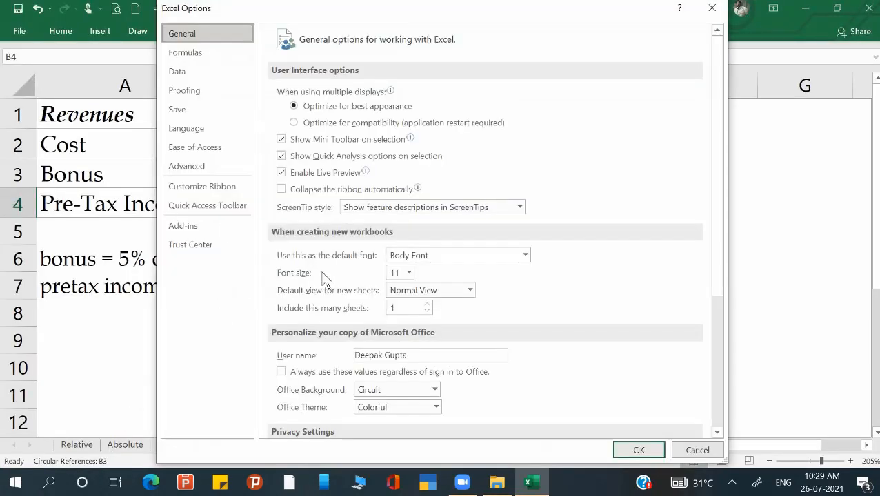
pyautogui.click(214, 166)
pyautogui.scroll(10, 431, 331)
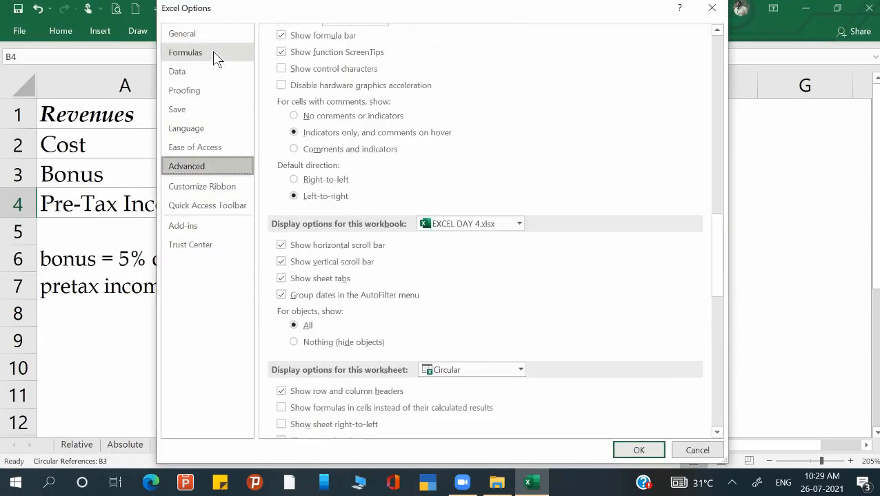
pyautogui.click(204, 55)
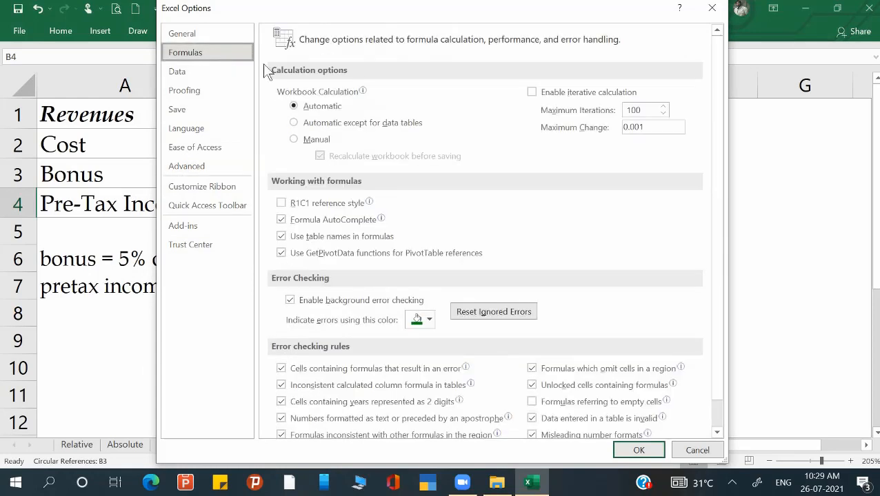
pyautogui.click(550, 92)
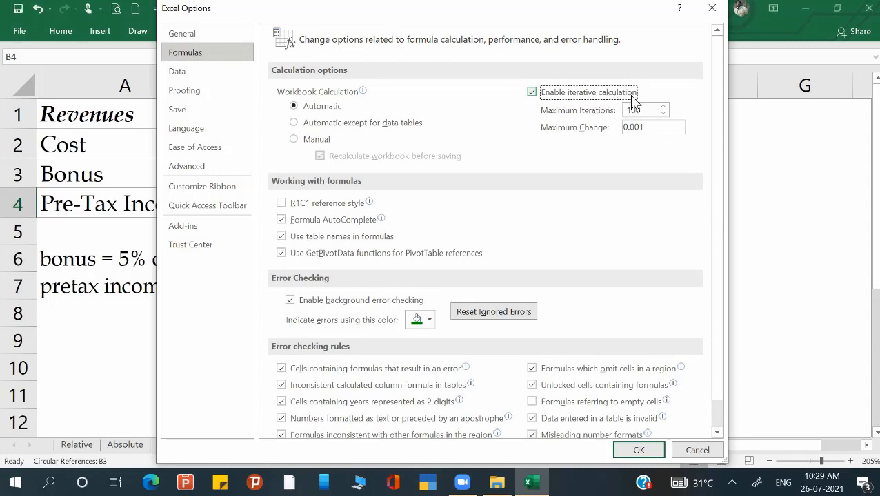
pyautogui.click(636, 450)
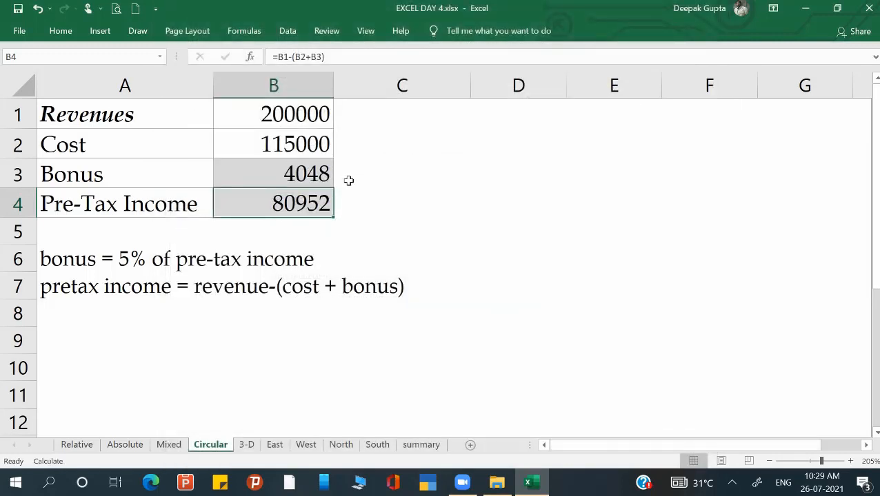
# Review the calculated Bonus and Pre-Tax Income and inspect the cells referenced by the formula in B4.
pyautogui.click(375, 176)
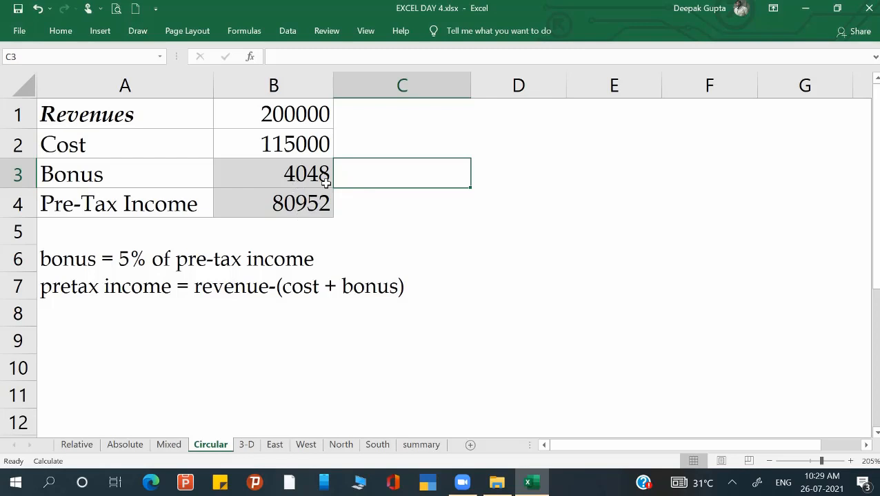
pyautogui.doubleClick(303, 210)
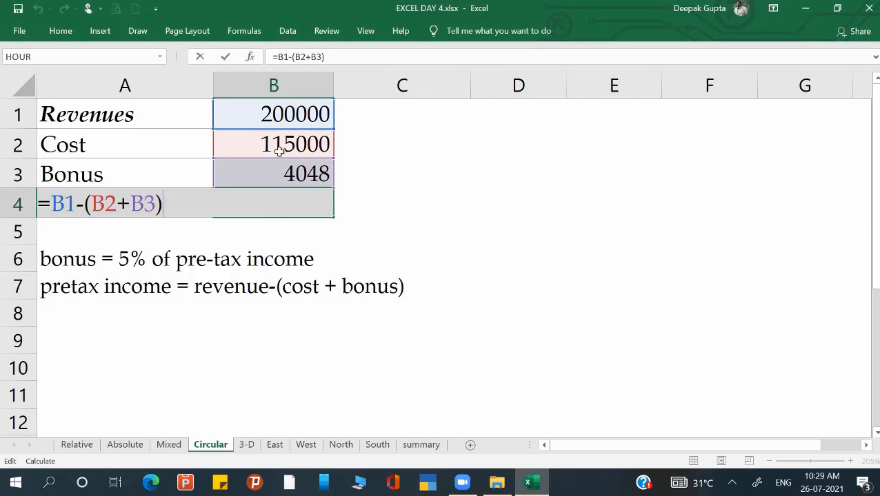
pyautogui.press('Return')
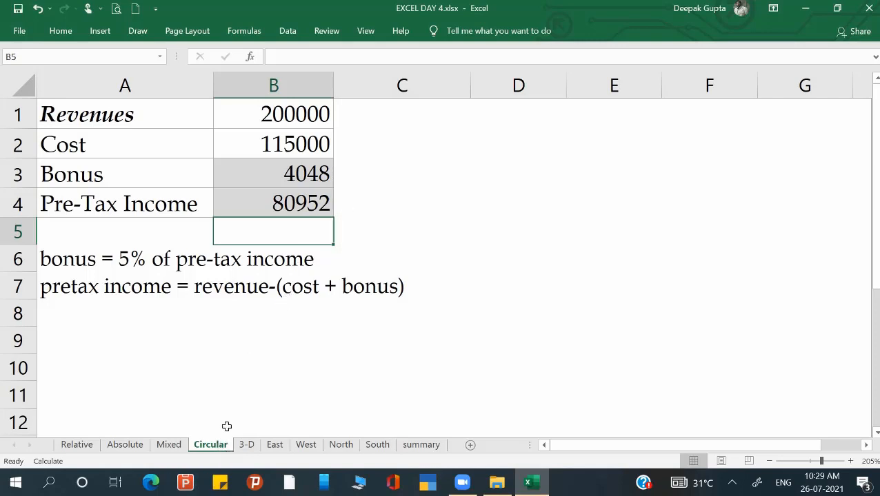
pyautogui.click(258, 373)
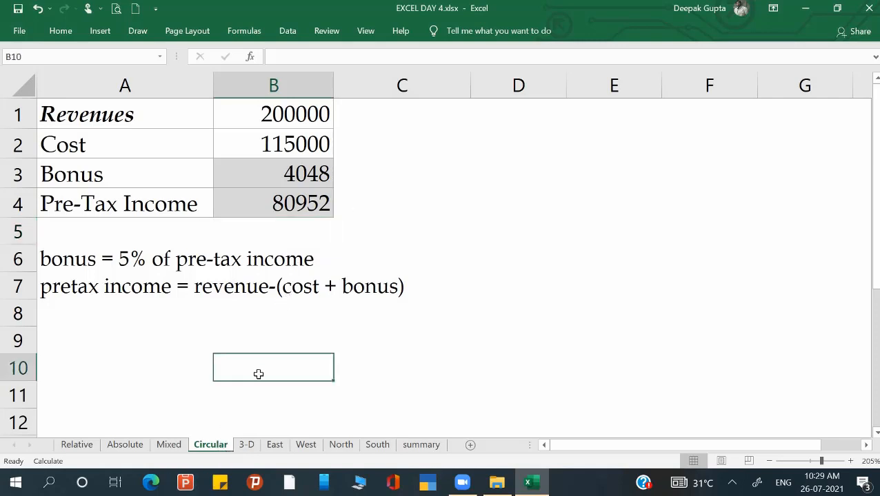
# Open the 3-D sheet and examine the empty Q-1 to Q-4 cells for the listed items.
pyautogui.click(246, 445)
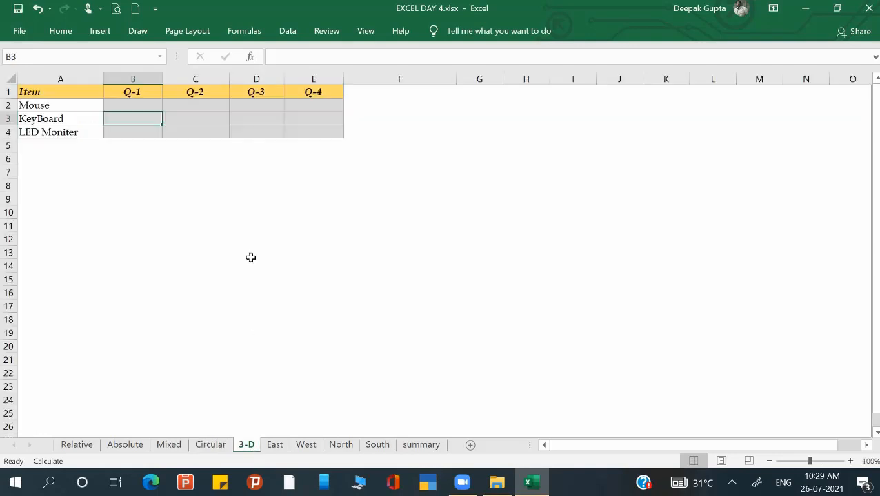
pyautogui.scroll(3, 250, 257)
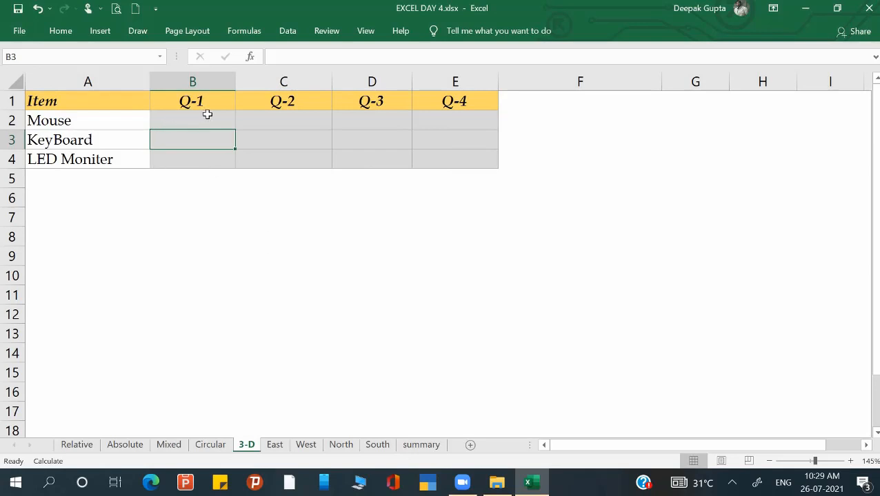
pyautogui.moveTo(268, 115); pyautogui.dragTo(358, 124)
pyautogui.click(358, 124)
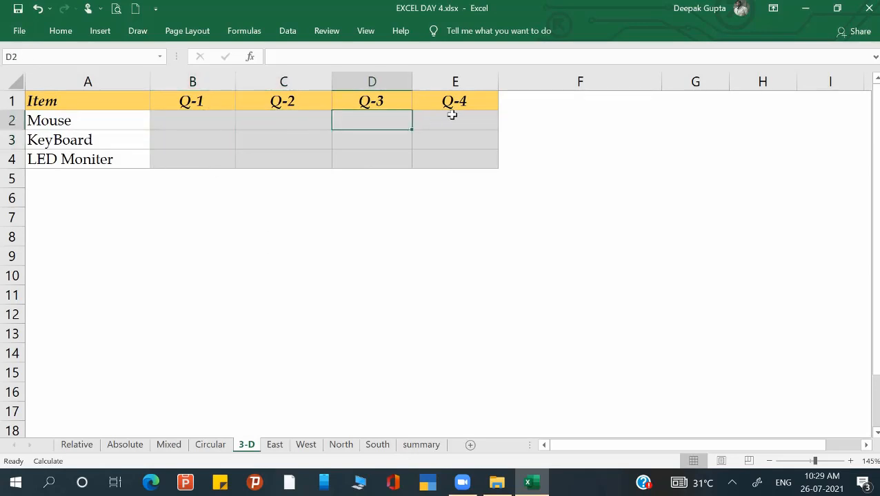
pyautogui.click(451, 117)
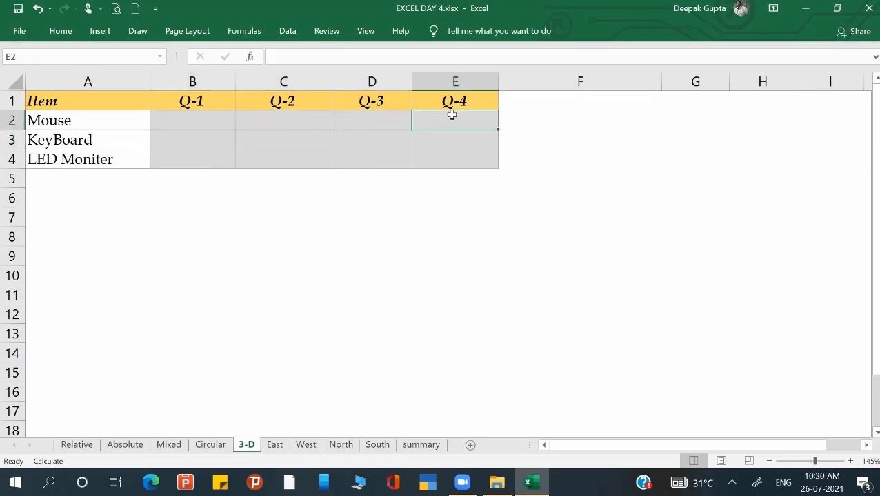
# Review the quarterly item figures on the East, West, North and South sheets.
pyautogui.click(274, 445)
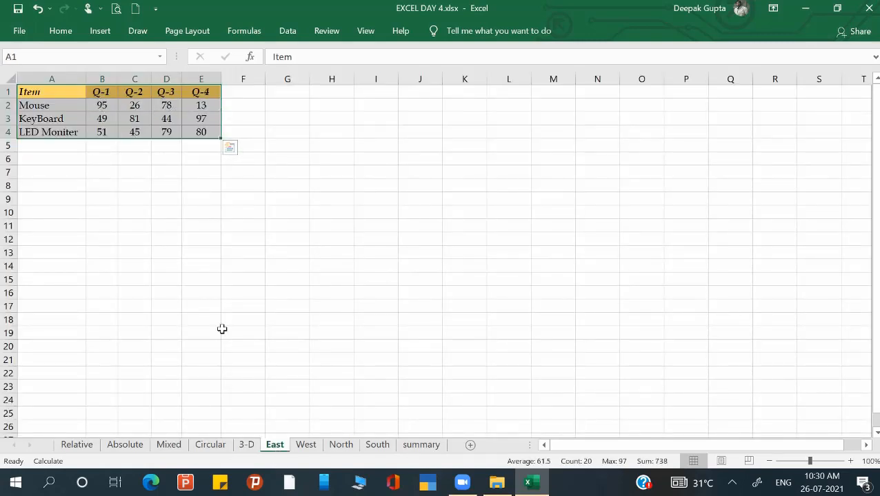
pyautogui.click(304, 446)
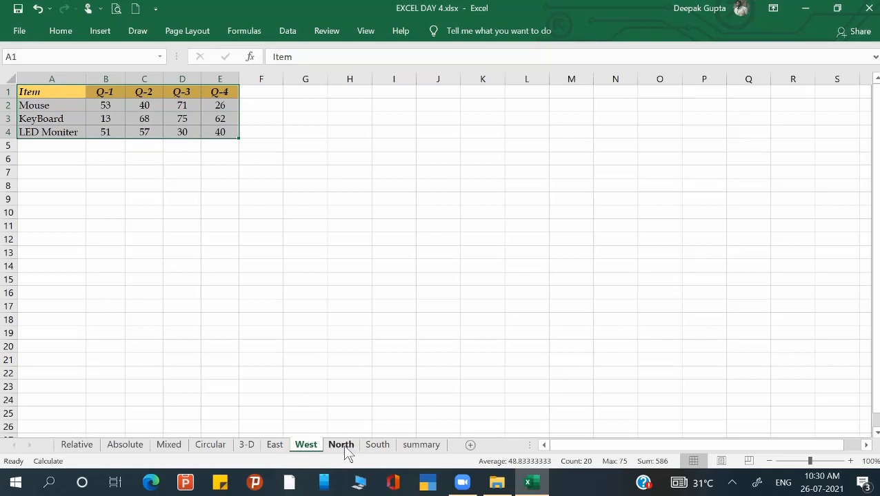
pyautogui.click(343, 444)
pyautogui.click(381, 445)
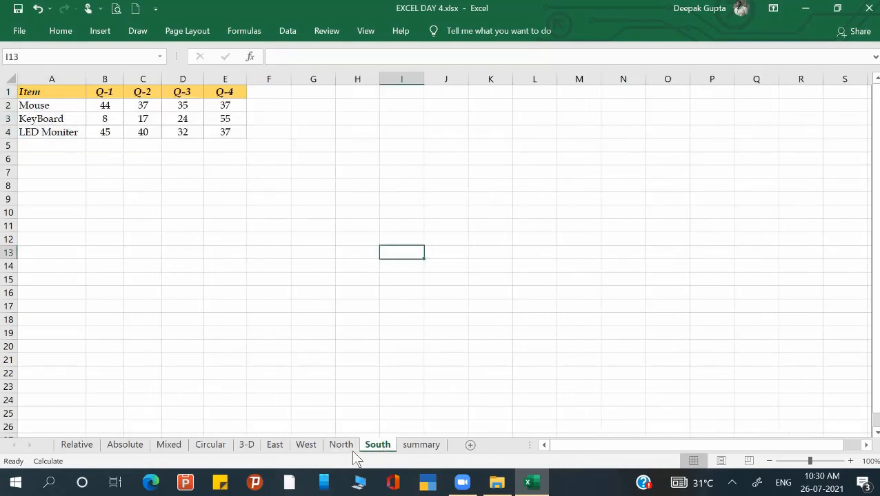
# On the 3-D sheet, enter =SUM(East:South!B2) in B2 to total the Mouse Q-1 figures across the four regional sheets.
pyautogui.click(247, 445)
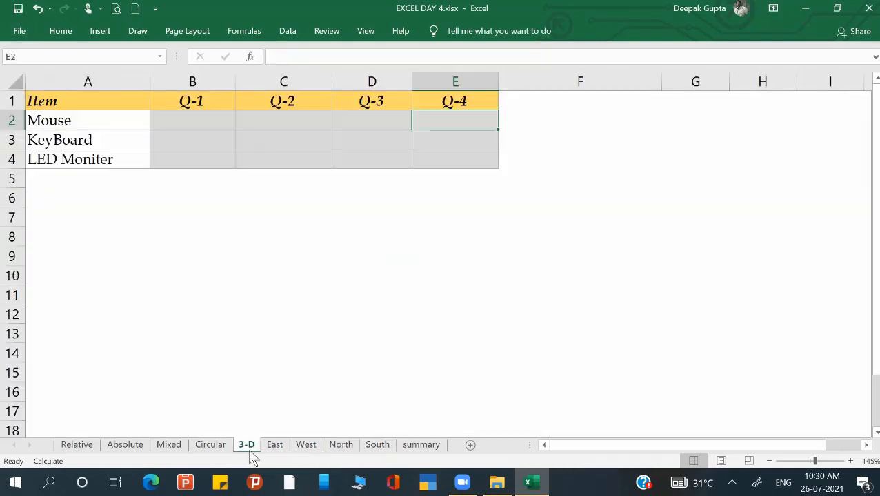
pyautogui.click(202, 270)
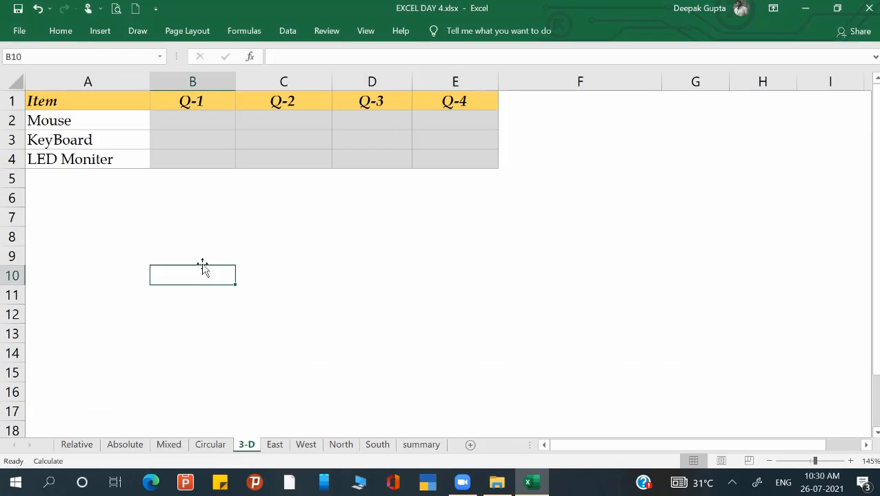
pyautogui.click(198, 131)
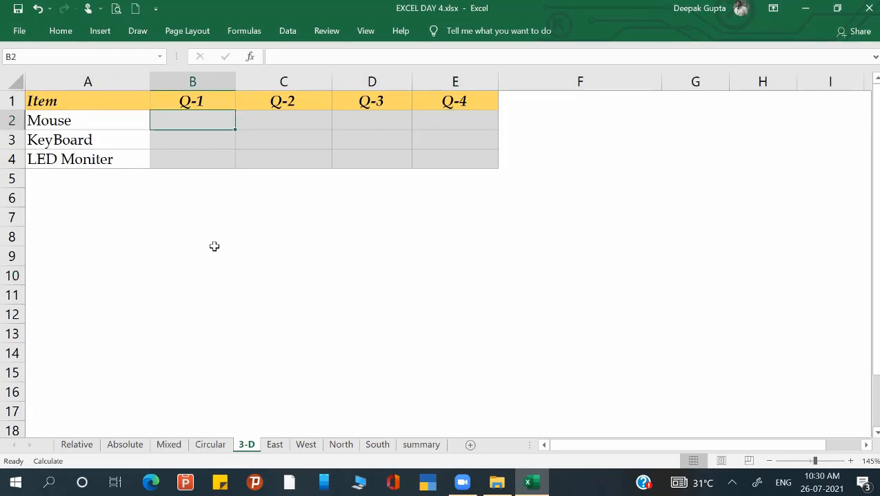
pyautogui.write('=')
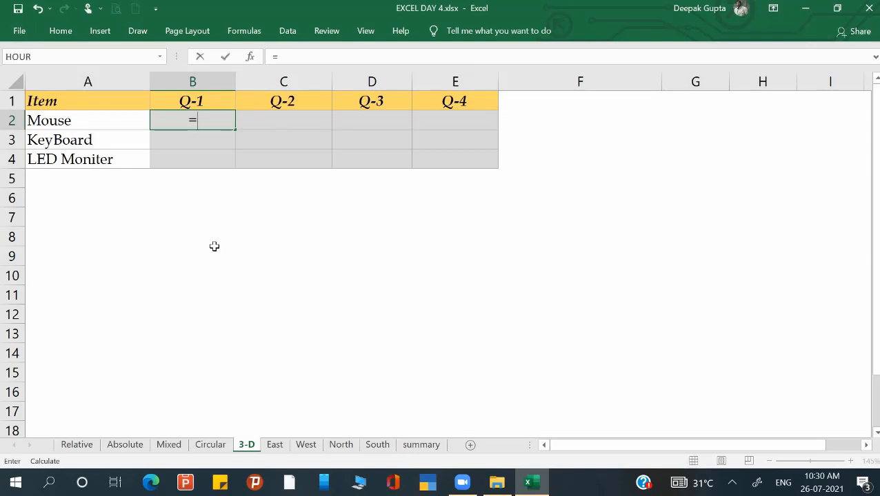
pyautogui.write('SUM')
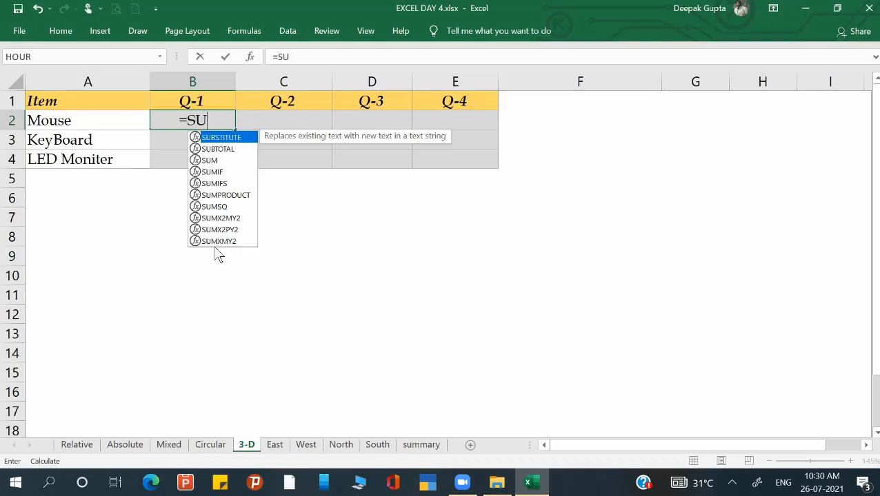
pyautogui.write('(')
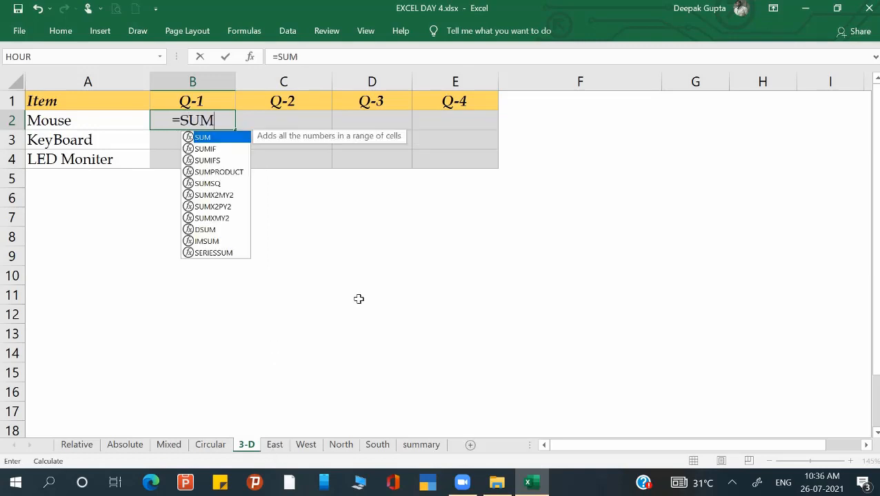
pyautogui.write('(')
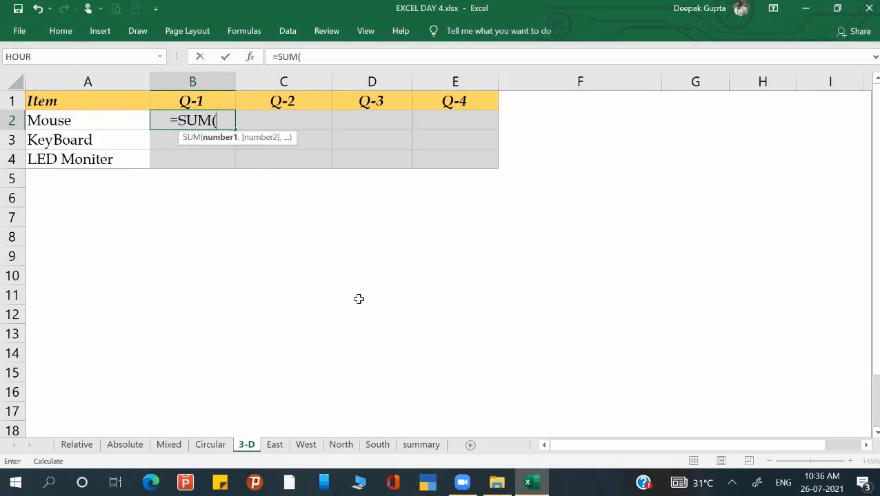
pyautogui.click(276, 444)
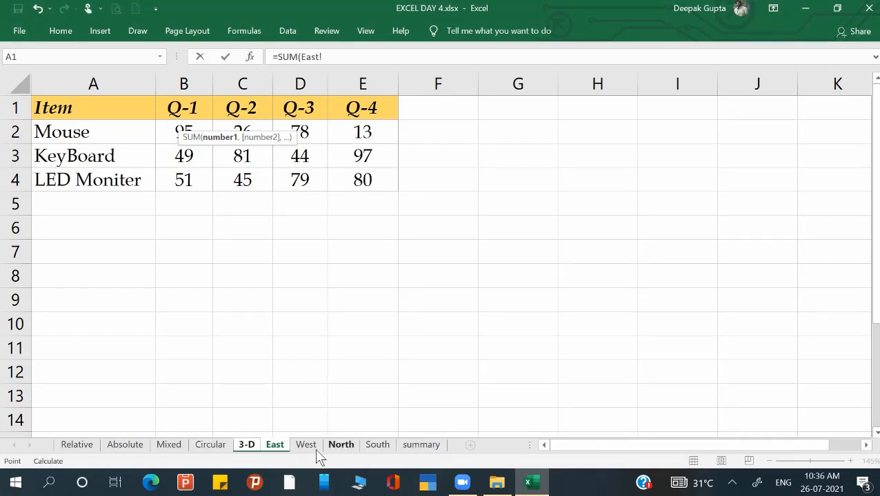
pyautogui.keyDown('shift'); pyautogui.click(378, 450); pyautogui.keyUp('shift')
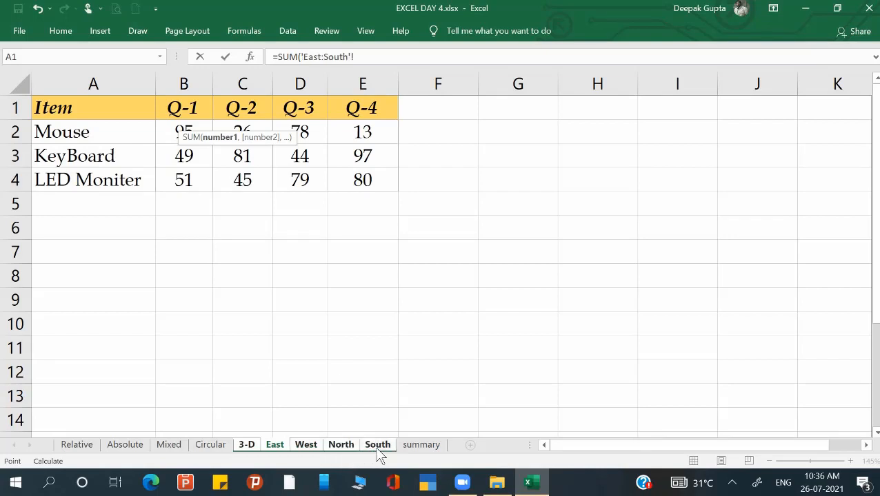
pyautogui.click(172, 134)
pyautogui.press('Return')
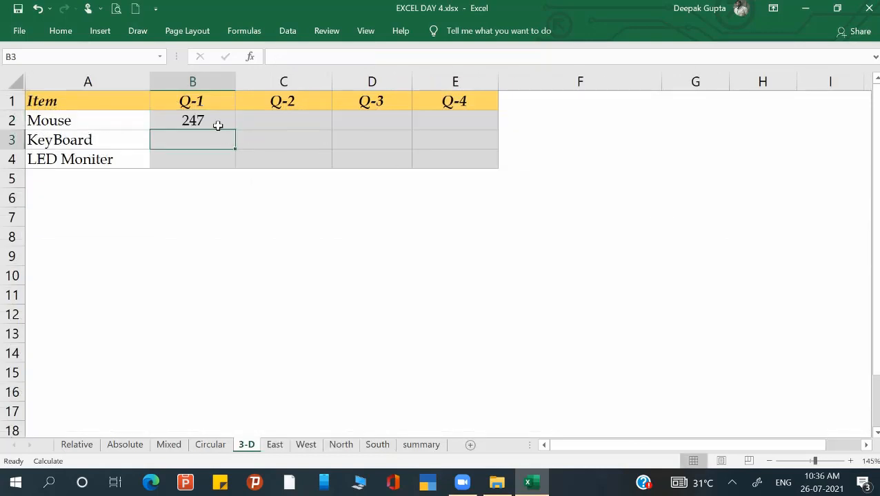
# Fill the 3-D sum formula from B2 across to Q-4 and down to the LED Moniter row, covering B2:E4.
pyautogui.click(230, 120)
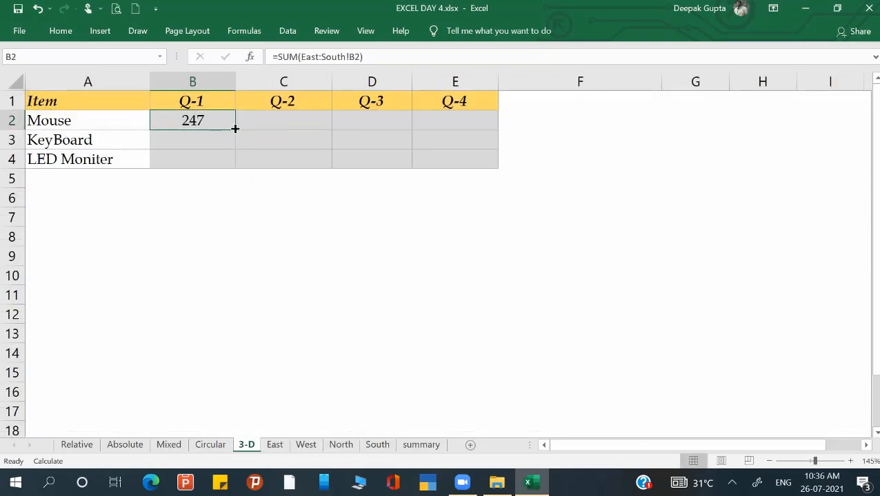
pyautogui.moveTo(235, 128); pyautogui.dragTo(365, 137)
pyautogui.moveTo(432, 139); pyautogui.dragTo(498, 181)
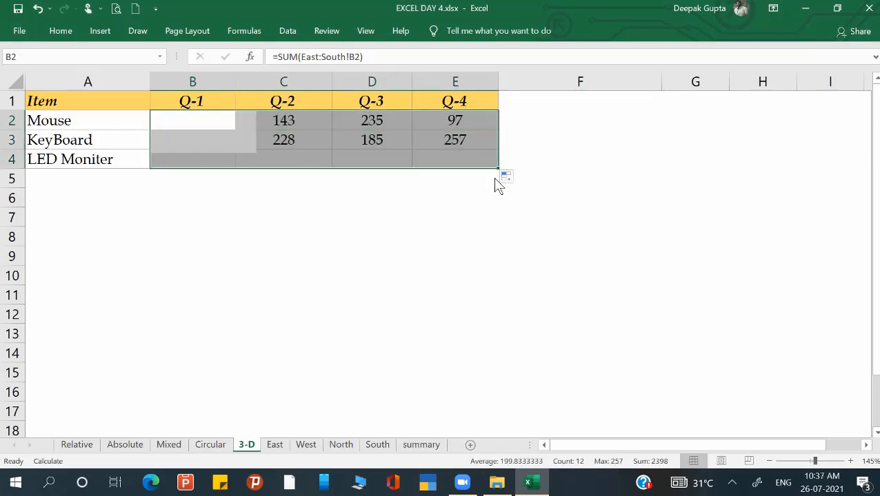
pyautogui.click(262, 214)
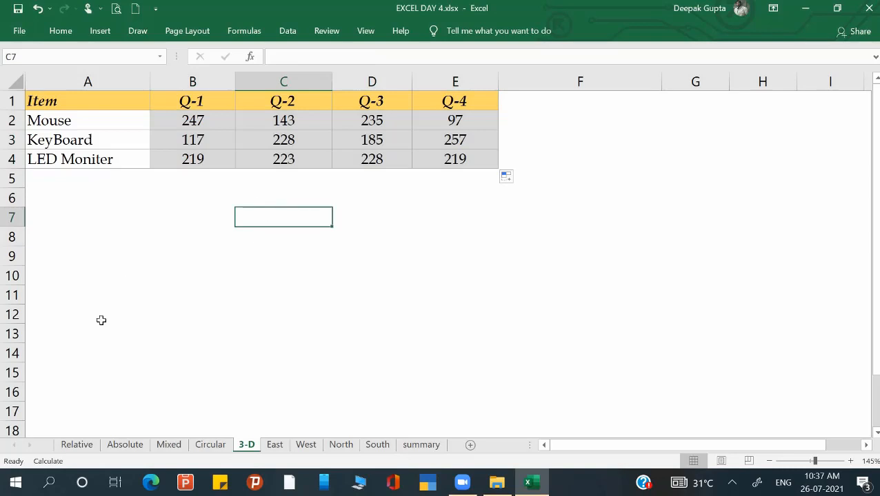
pyautogui.click(330, 319)
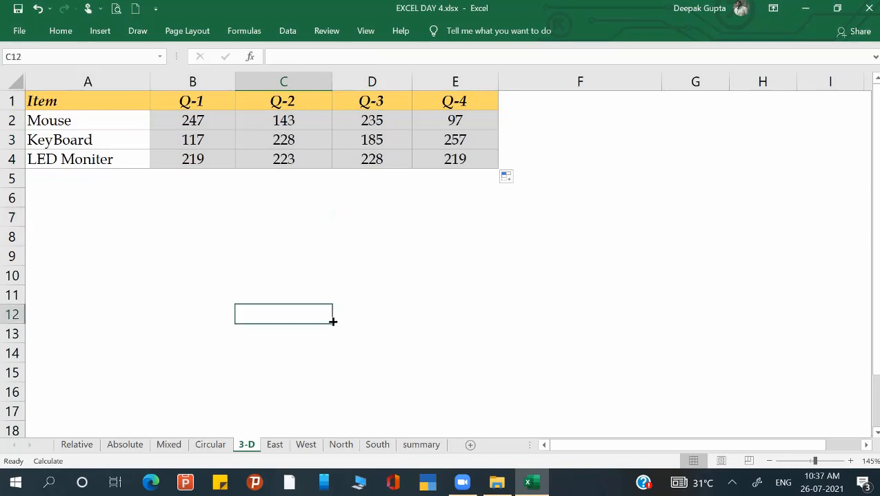
pyautogui.click(296, 273)
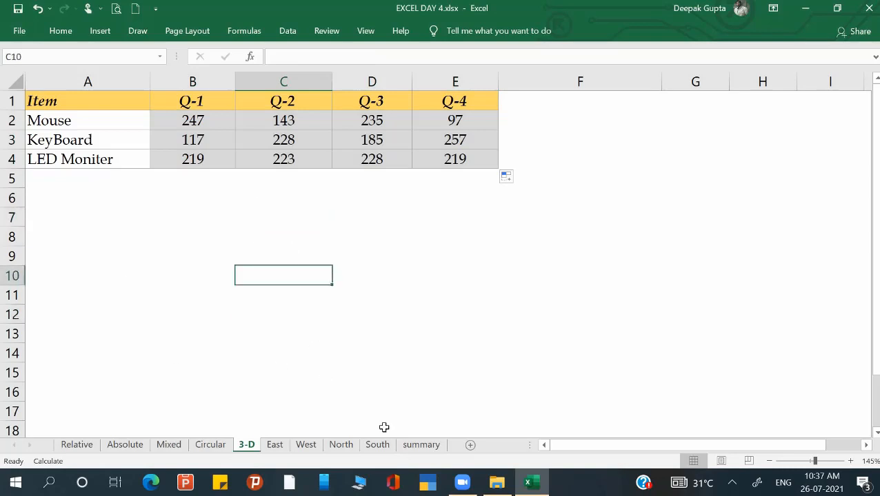
# Review the Relative, Absolute, Mixed, Circular and 3-D sheets, and open the summary sheet to examine its practice tables.
pyautogui.click(80, 446)
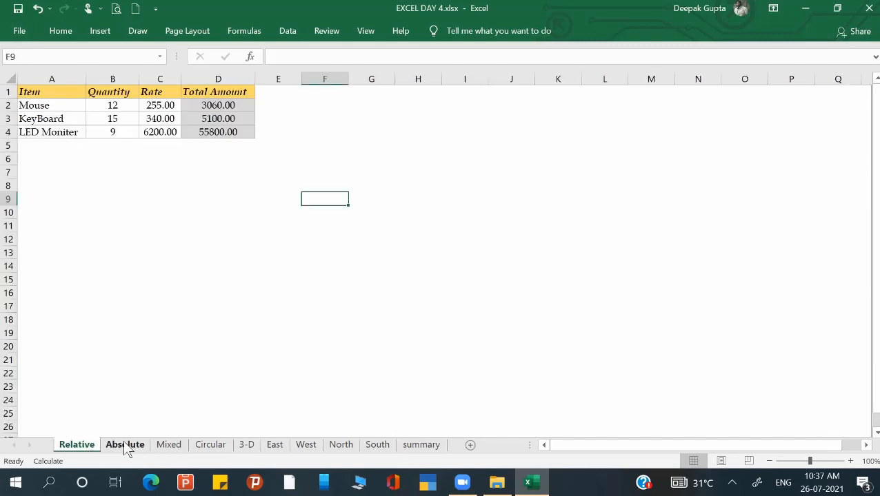
pyautogui.click(126, 447)
pyautogui.click(177, 445)
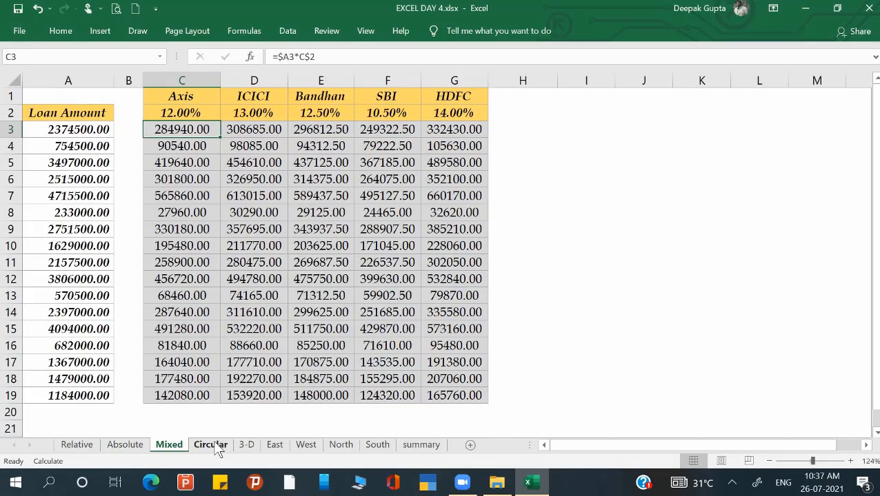
pyautogui.click(210, 446)
pyautogui.click(245, 445)
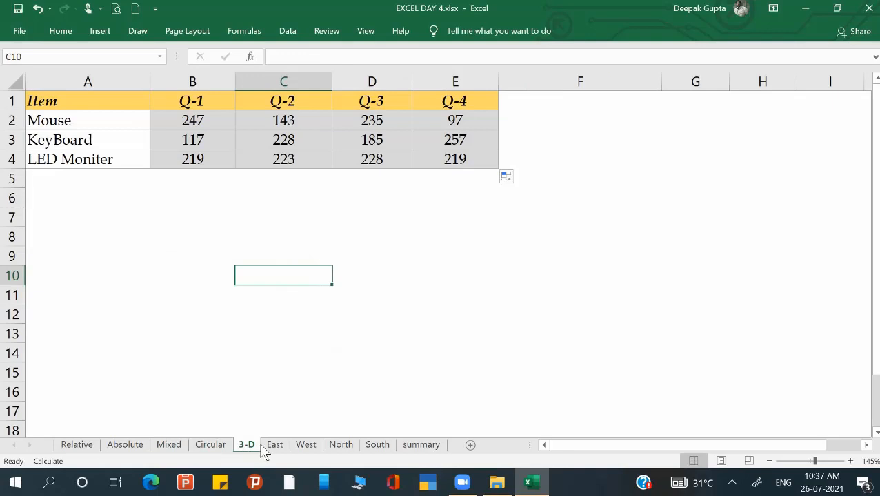
pyautogui.click(414, 445)
pyautogui.click(361, 294)
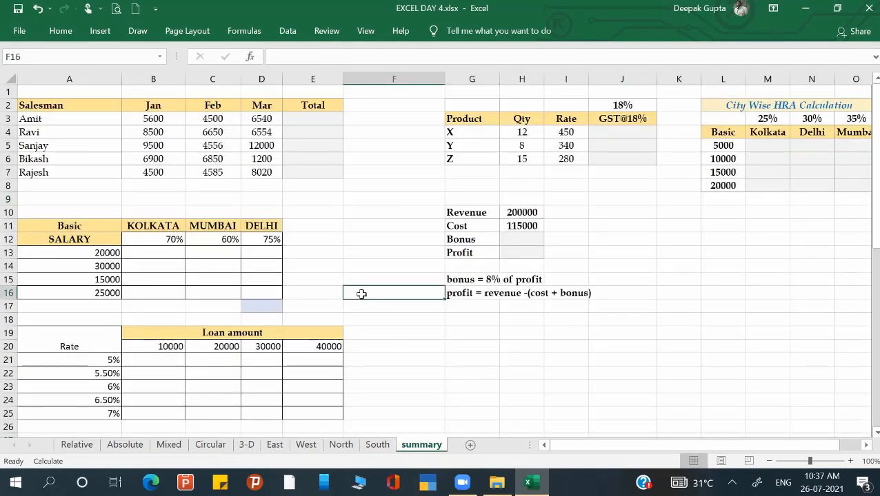
pyautogui.click(319, 268)
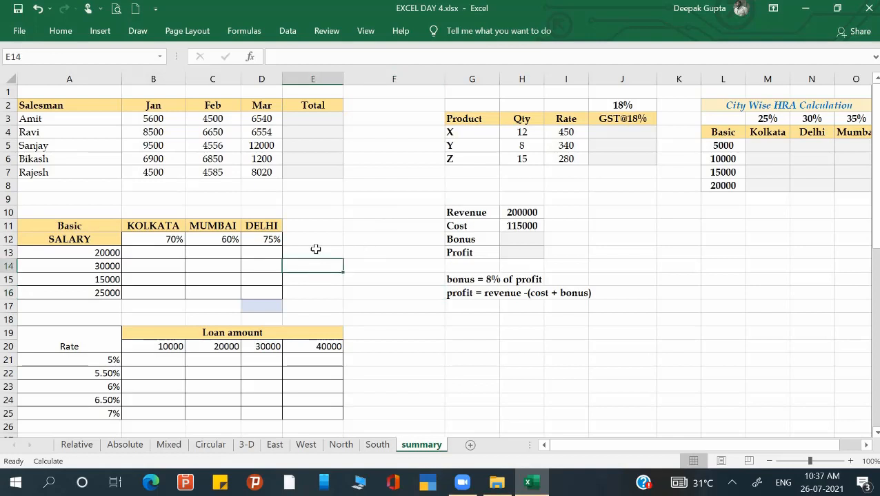
# Enter =B3+C3+D3 in E3 of the summary sheet to total the first salesman's Jan, Feb and Mar sales.
pyautogui.click(311, 119)
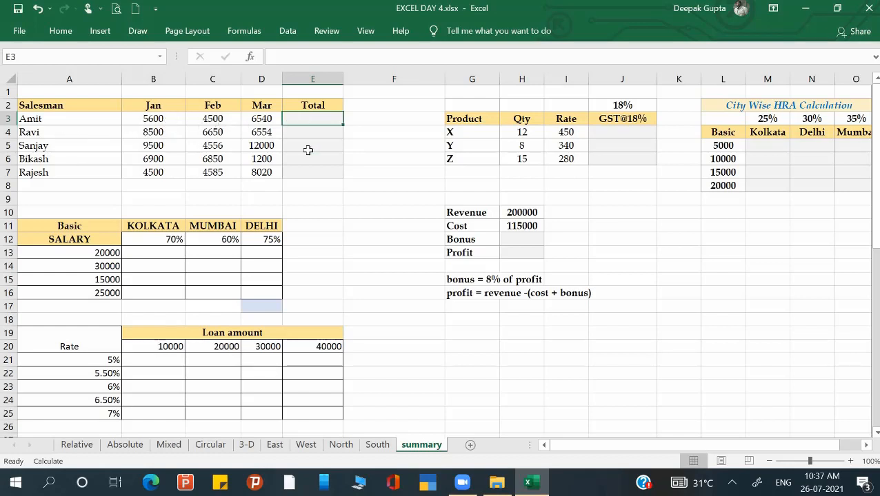
pyautogui.write('=')
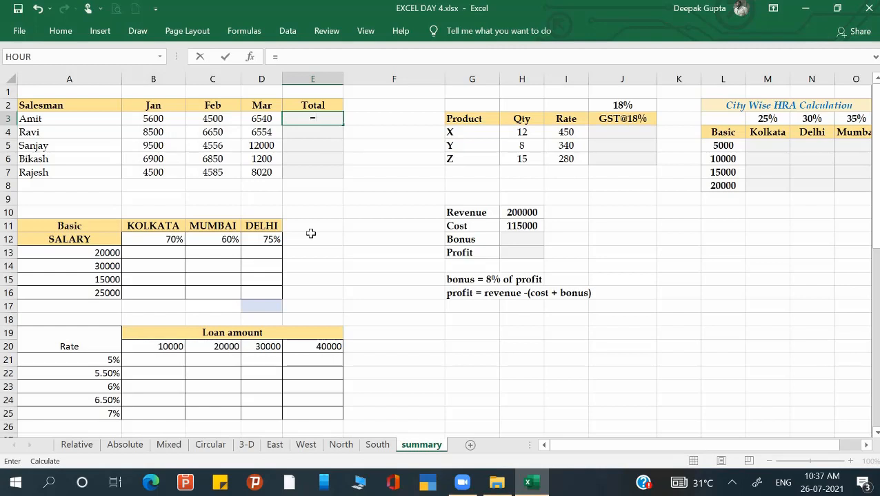
pyautogui.click(160, 119)
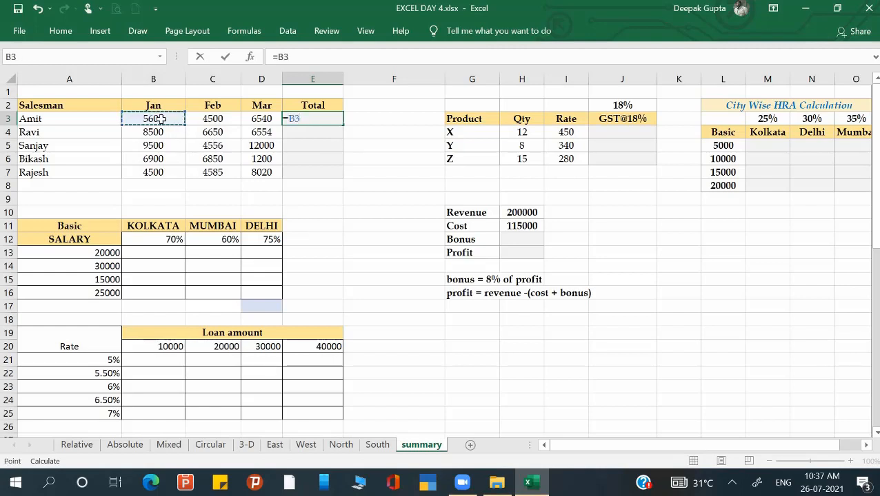
pyautogui.write('+')
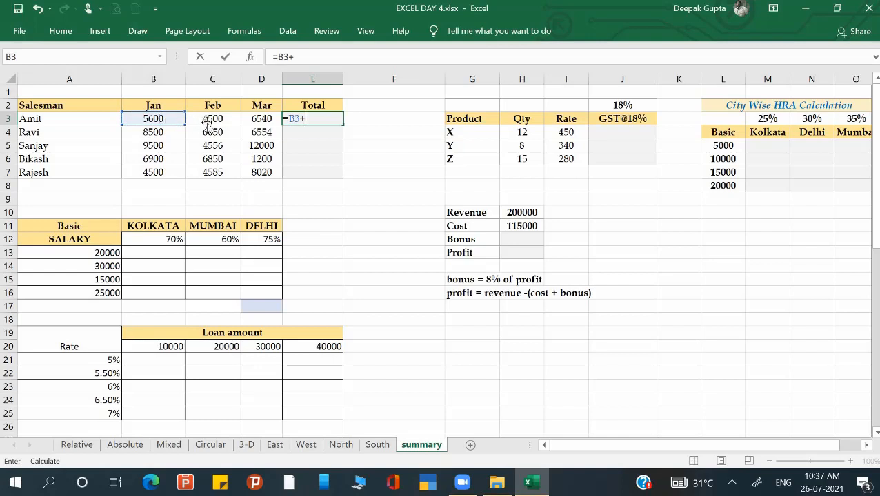
pyautogui.click(209, 120)
pyautogui.write('+')
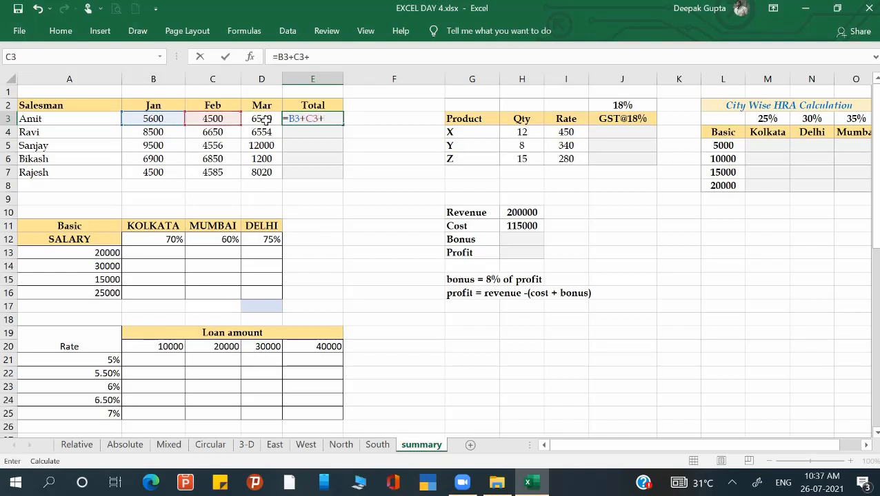
pyautogui.click(266, 120)
pyautogui.press('Return')
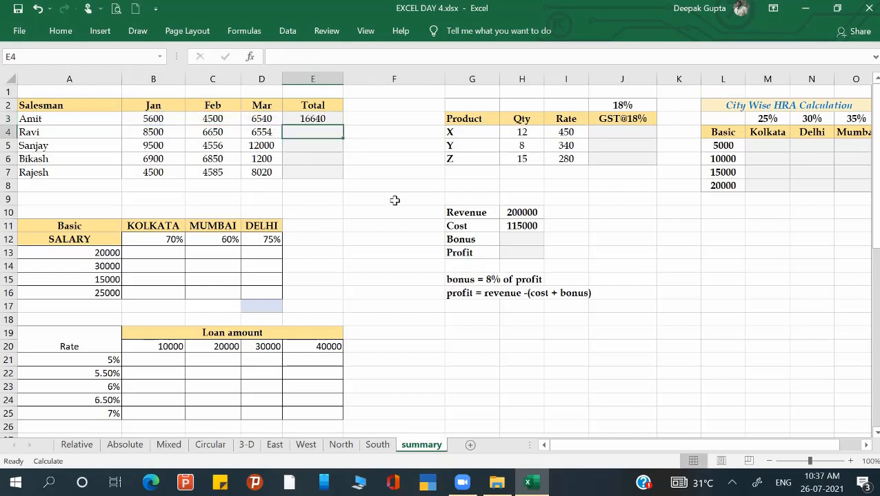
# Fill the Total formula from E3 down to E7 for the remaining salesmen.
pyautogui.press('Up')
pyautogui.hotkey('shift', 'Down')
pyautogui.hotkey('shift', 'Down')
pyautogui.hotkey('shift', 'Down')
pyautogui.hotkey('shift', 'Down')
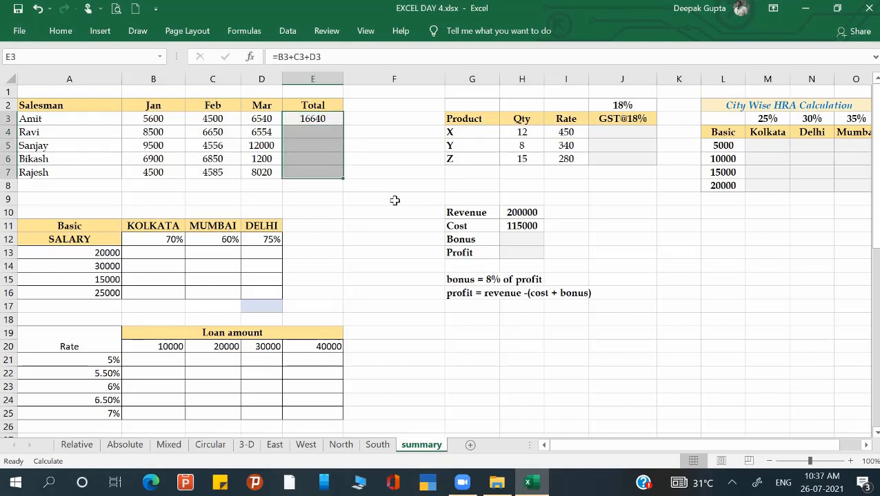
pyautogui.hotkey('ctrl', 'd')
# Examine the GST@18% product table and the City Wise HRA Calculation table beside the sales totals.
pyautogui.press('Right')
pyautogui.press('Right')
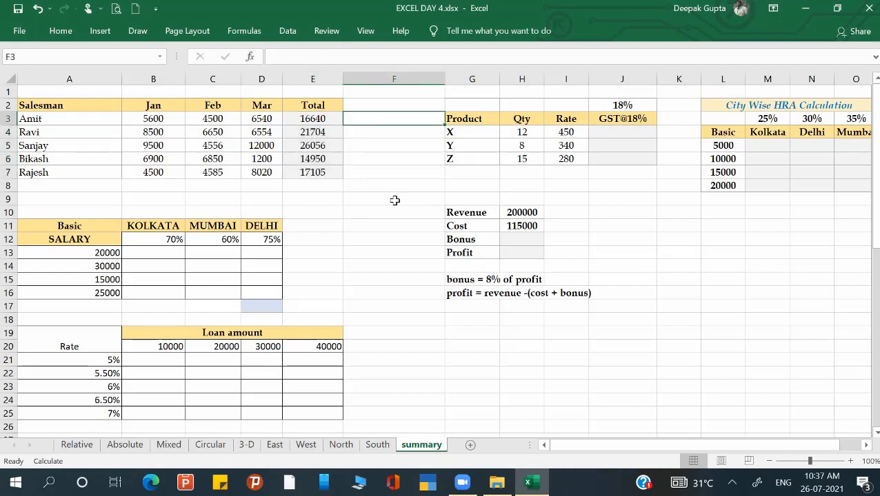
pyautogui.press('Right')
pyautogui.press('Right')
pyautogui.press('Right')
pyautogui.press('Right')
pyautogui.press('Right')
pyautogui.press('Right')
pyautogui.press('Right')
pyautogui.press('Right')
pyautogui.press('Right')
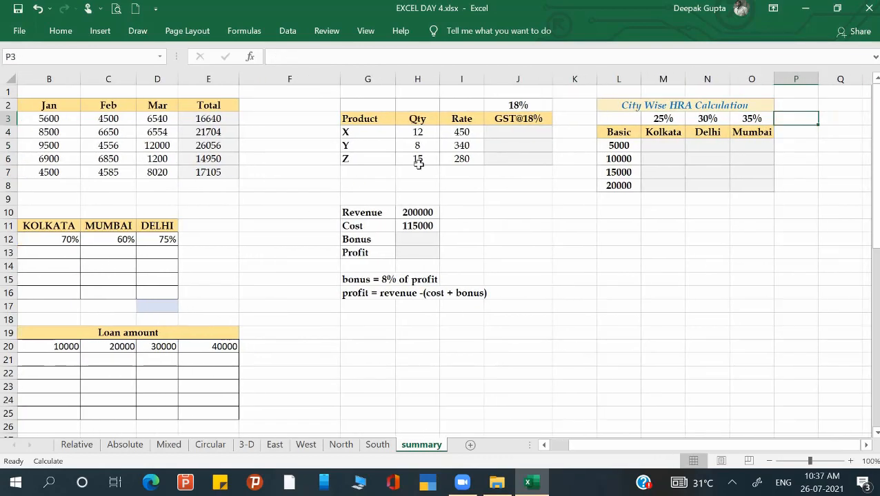
# Enter =H4*I4*$J$2 in J4 to calculate product X's GST with an absolute reference to the 18% rate.
pyautogui.click(524, 131)
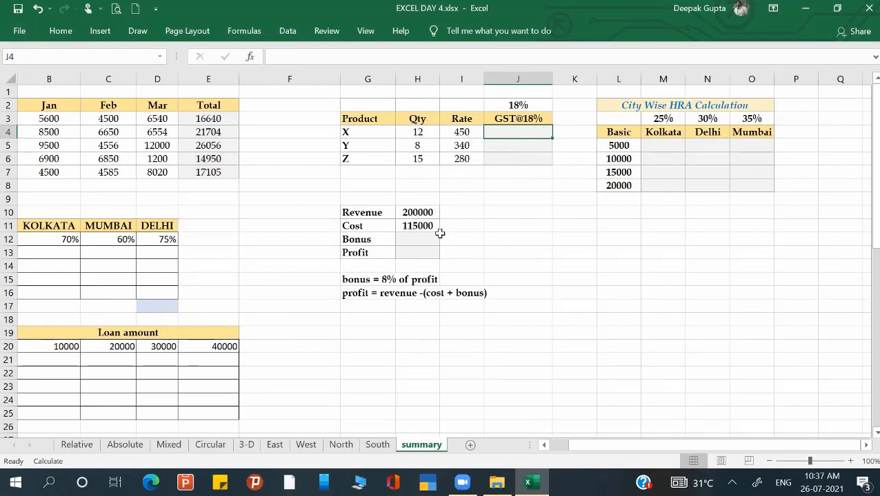
pyautogui.write('=')
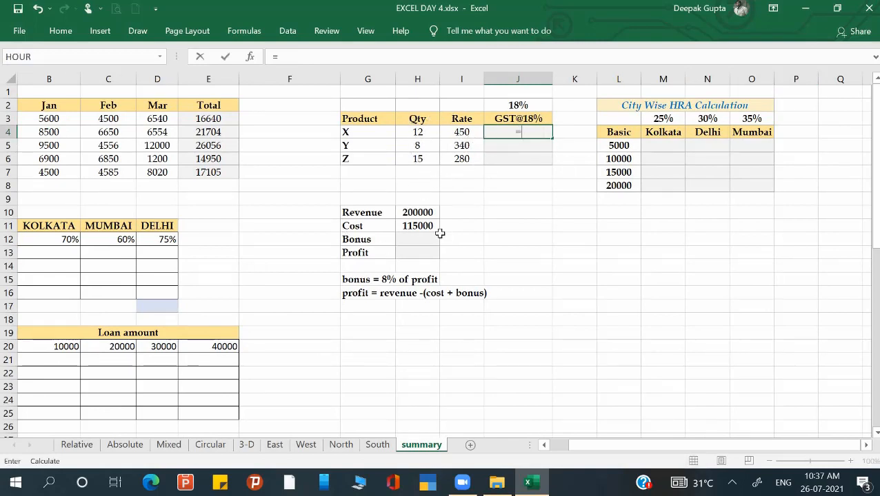
pyautogui.press('Left')
pyautogui.press('Left')
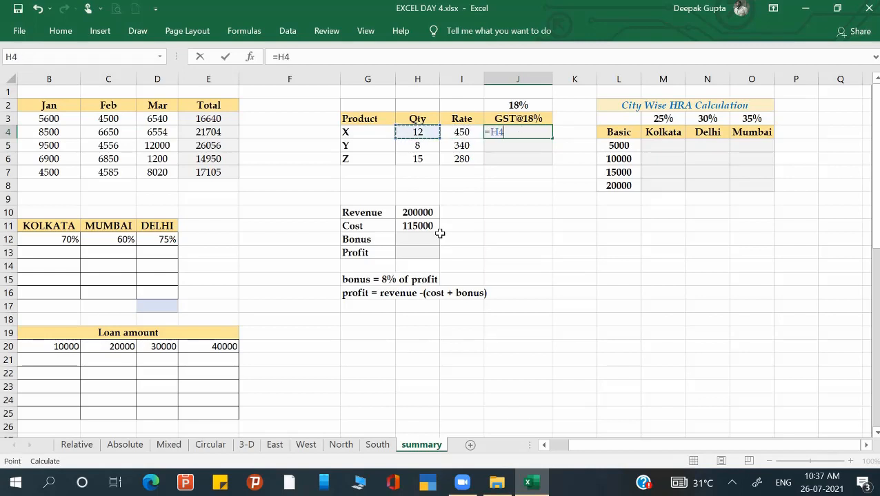
pyautogui.write('+')
pyautogui.press('Left')
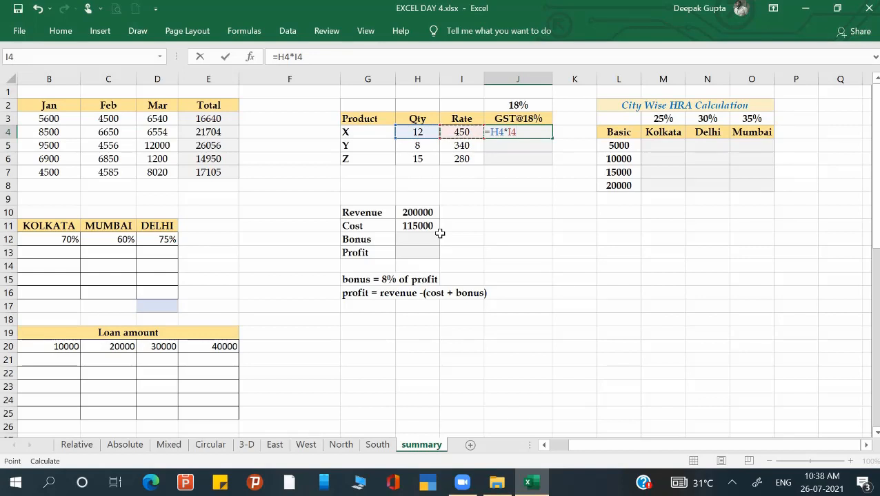
pyautogui.write('*')
pyautogui.press('Up')
pyautogui.press('Up')
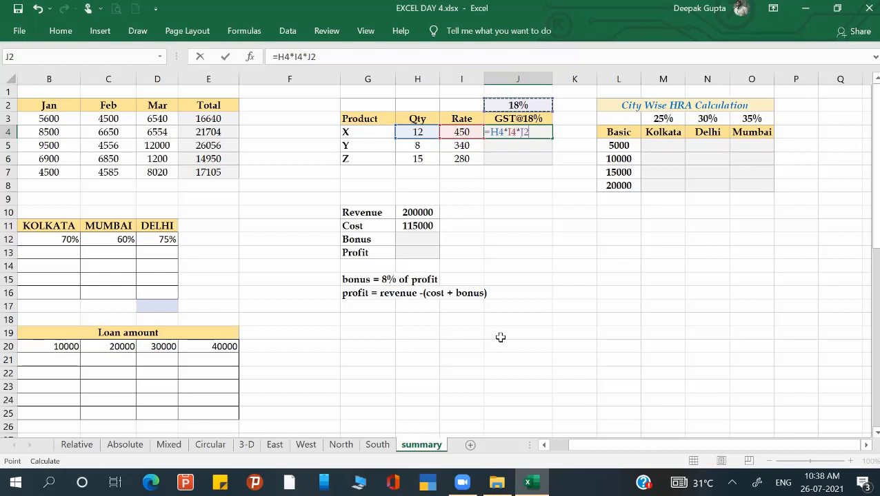
pyautogui.press('F4')
pyautogui.hotkey('ctrl', 'Return')
# Fill the GST formula from J4 down to J6 for products Y and Z.
pyautogui.hotkey('shift', 'Down')
pyautogui.hotkey('shift', 'Down')
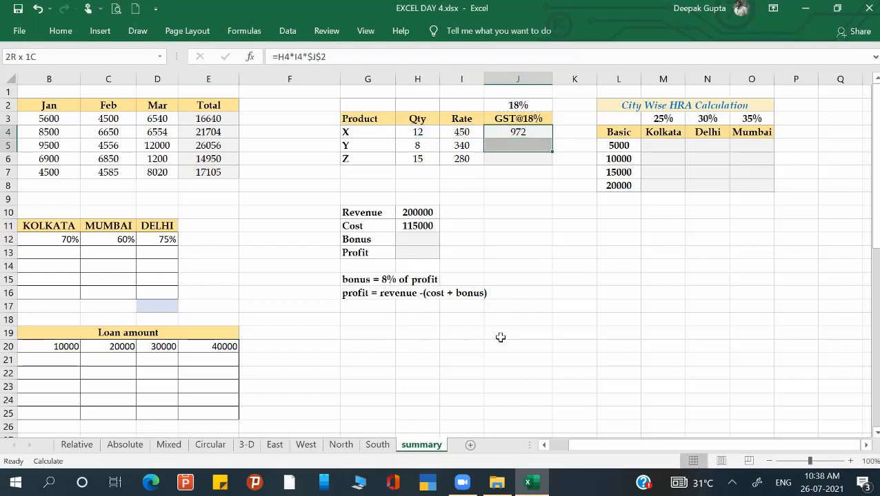
pyautogui.hotkey('ctrl', 'd')
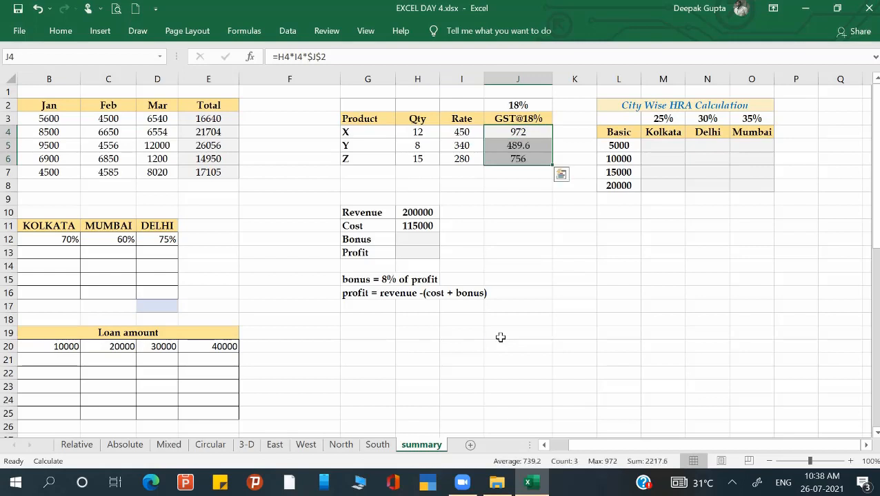
# Examine the City Wise HRA Calculation table's basic amounts in column L and the city percentages in row 3.
pyautogui.press('Right')
pyautogui.press('Right')
pyautogui.press('Right')
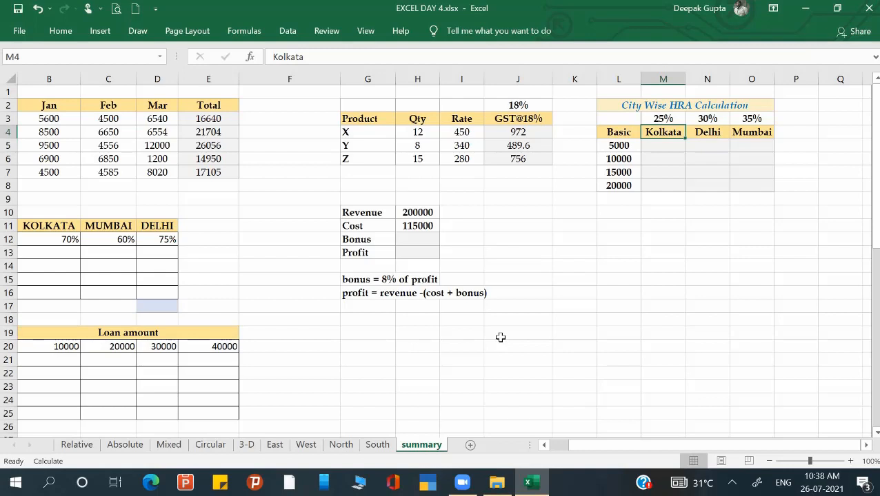
pyautogui.press('Down')
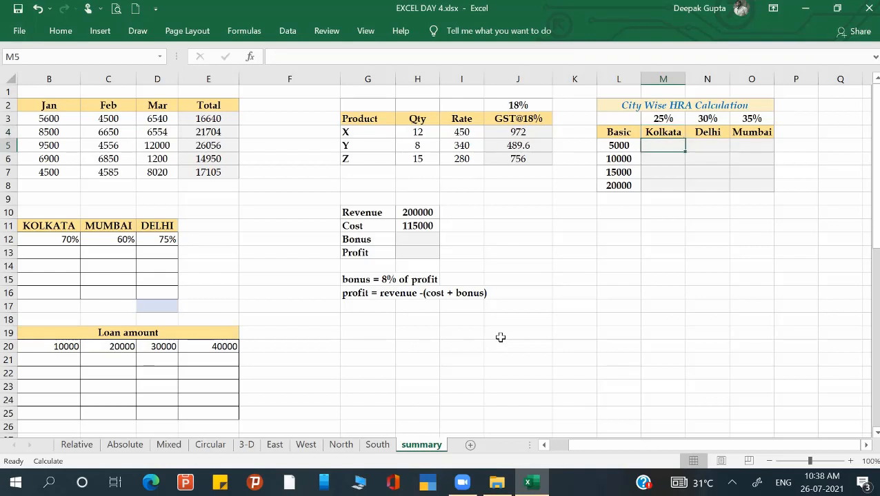
pyautogui.press('Right')
pyautogui.press('Right')
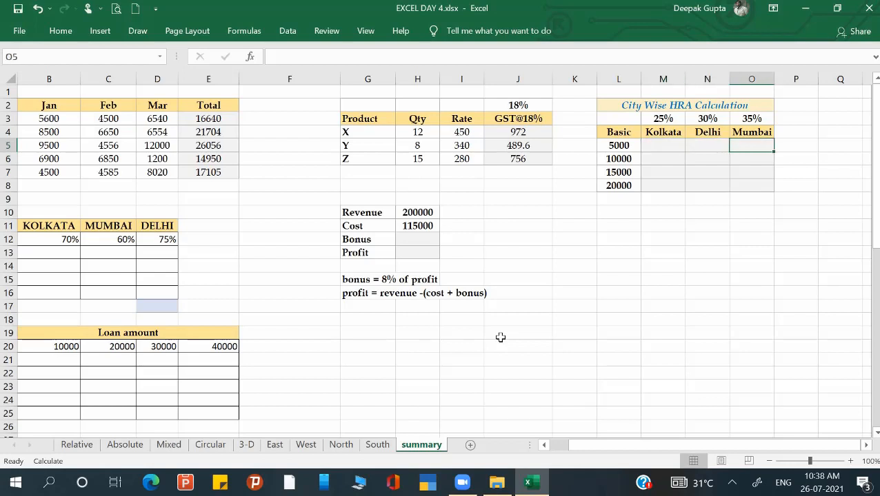
pyautogui.press('Left')
pyautogui.press('Left')
pyautogui.press('Left')
pyautogui.press('Down')
pyautogui.press('Down')
pyautogui.press('Down')
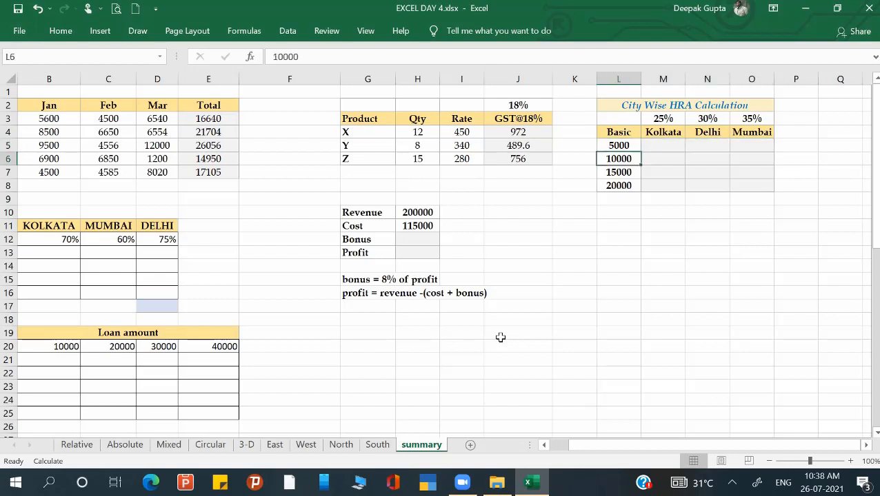
pyautogui.press('Up')
pyautogui.press('Up')
pyautogui.press('Up')
pyautogui.press('Up')
pyautogui.press('Up')
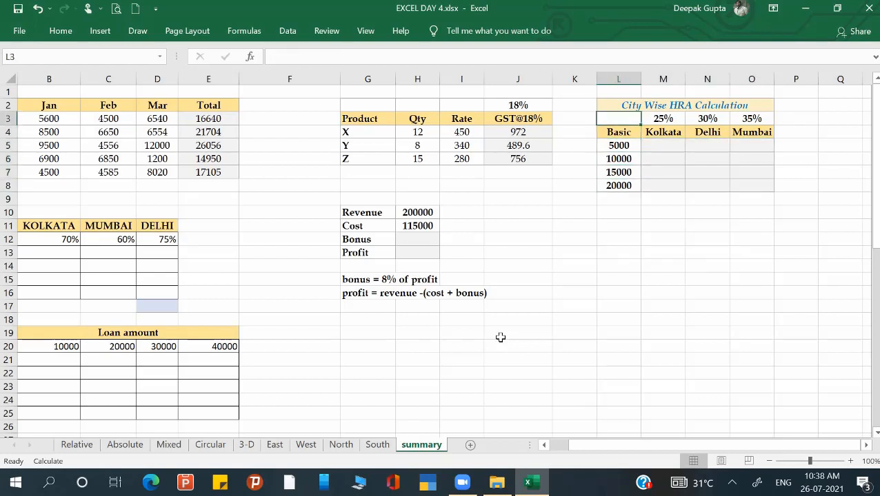
pyautogui.press('Right')
pyautogui.press('Right')
pyautogui.press('Right')
pyautogui.press('Down')
pyautogui.press('Down')
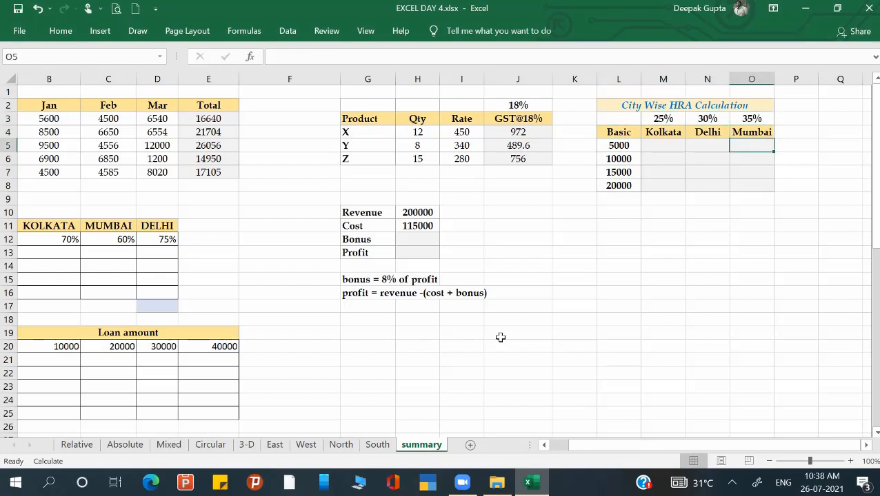
pyautogui.press('Left')
pyautogui.press('Left')
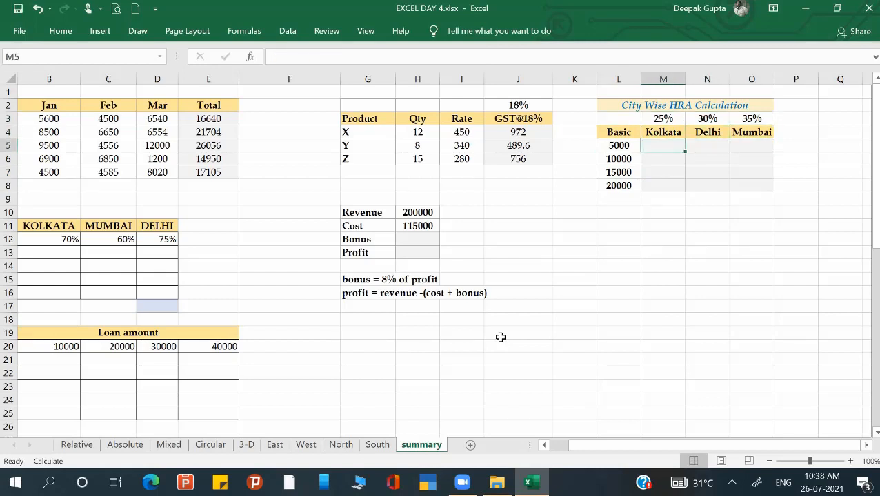
pyautogui.press('Up')
pyautogui.press('Up')
pyautogui.press('Left')
pyautogui.press('Down')
pyautogui.press('Down')
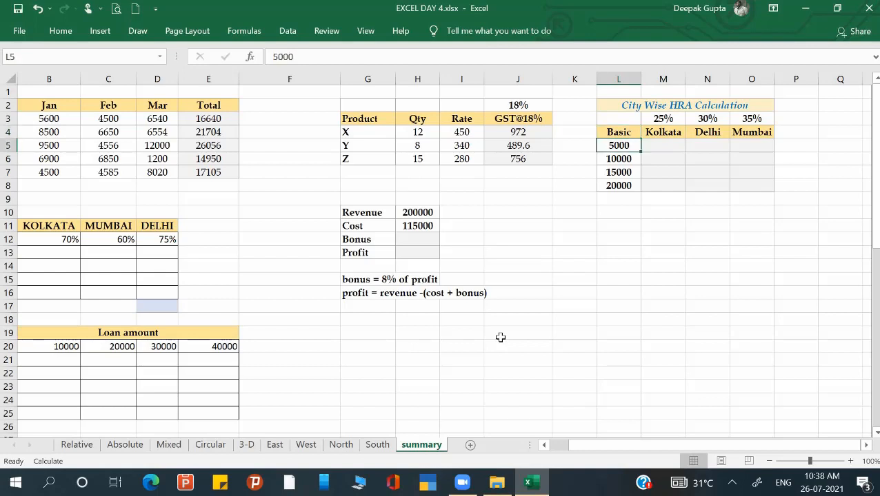
pyautogui.press('Down')
pyautogui.press('Down')
pyautogui.press('Up')
pyautogui.press('Up')
# Enter =$L5*M$3 in M5 to calculate Kolkata's HRA on the first basic amount with mixed references.
pyautogui.press('Right')
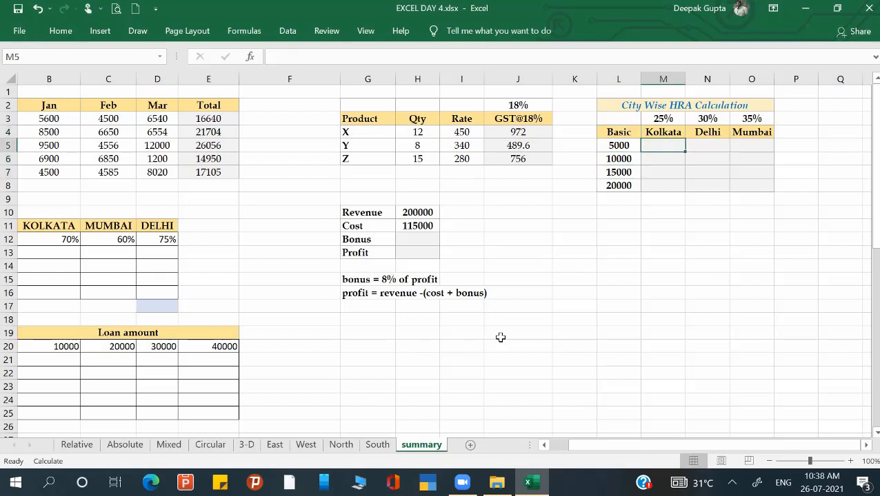
pyautogui.write('=')
pyautogui.press('Left')
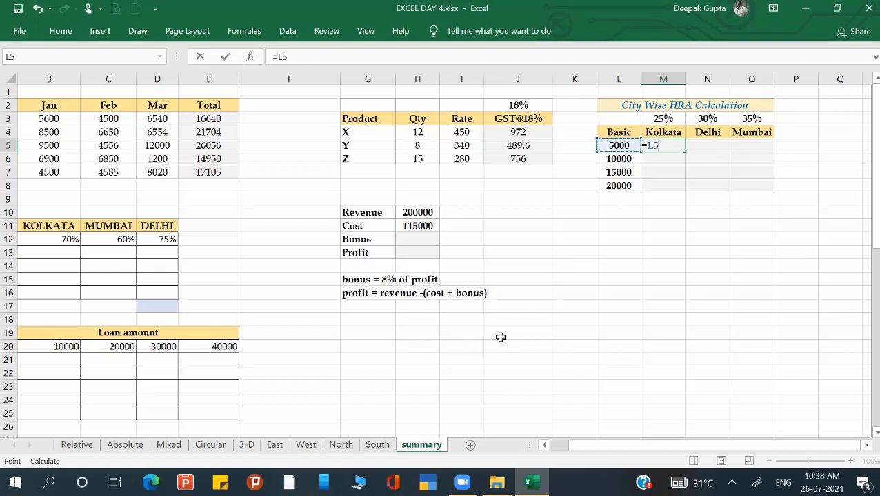
pyautogui.press('F4')
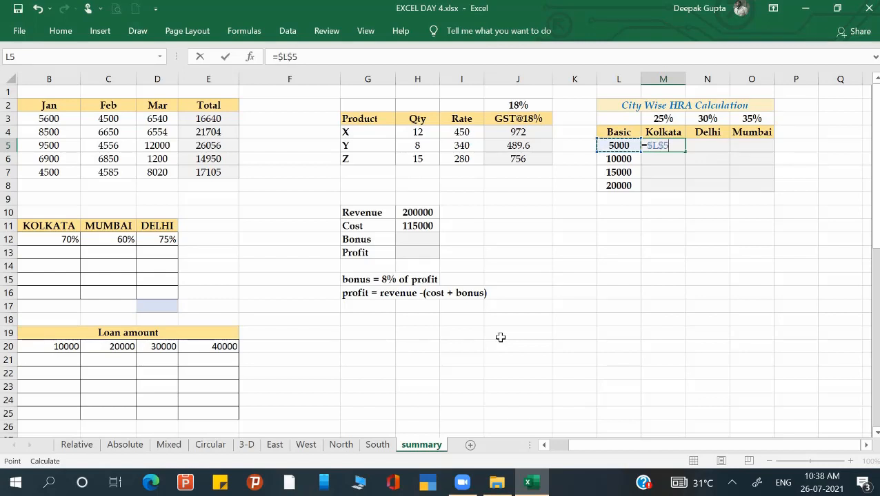
pyautogui.press('F4')
pyautogui.press('F4')
pyautogui.write('*')
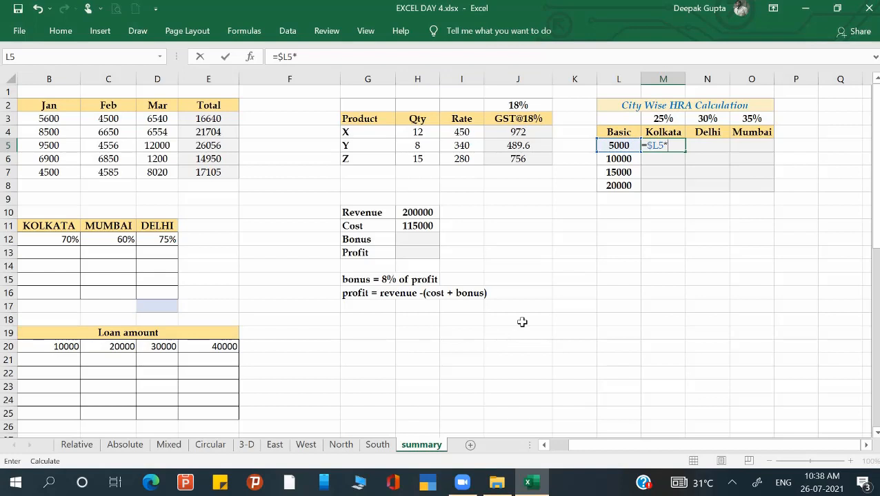
pyautogui.press('Up')
pyautogui.press('Up')
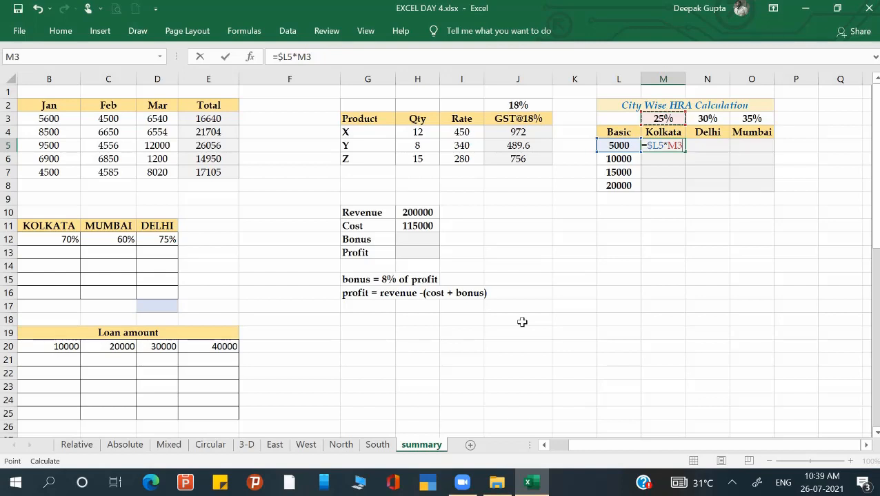
pyautogui.press('F4')
pyautogui.press('F4')
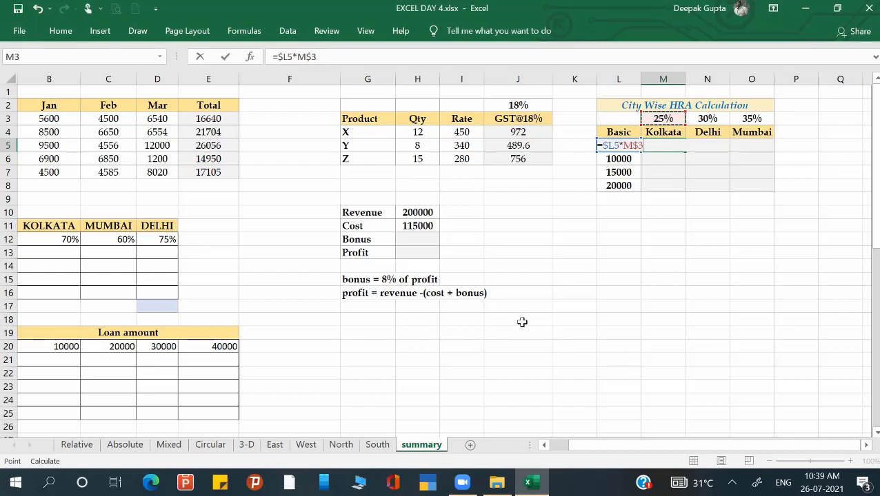
pyautogui.press('Return')
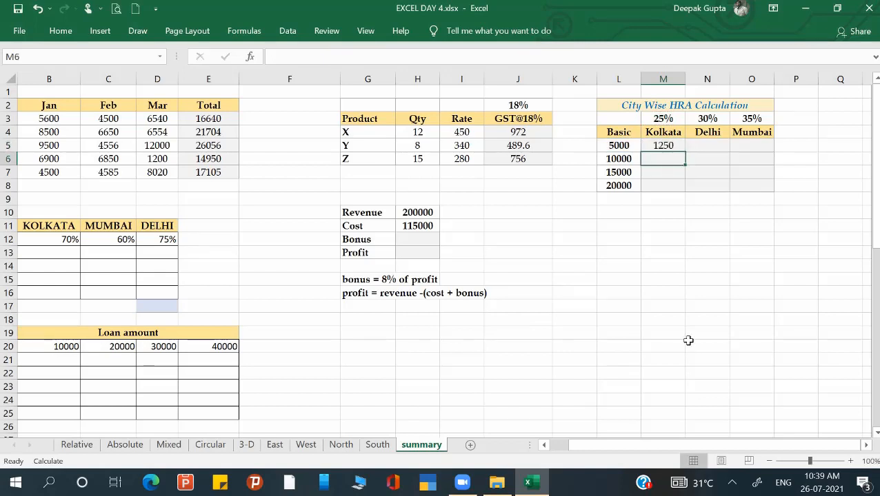
# Fill the HRA formula from M5 down and across to O8 for all basics and cities.
pyautogui.click(680, 149)
pyautogui.moveTo(686, 154); pyautogui.dragTo(775, 191)
pyautogui.click(463, 279)
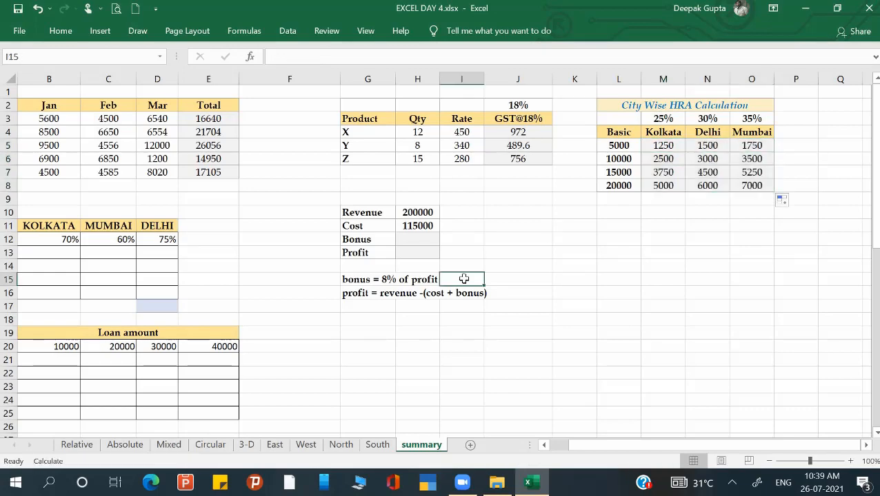
# Enter =$A13*B$12 in B13 to calculate Kolkata's percentage of the first basic salary with mixed references.
pyautogui.hscroll(-2, 464, 279)
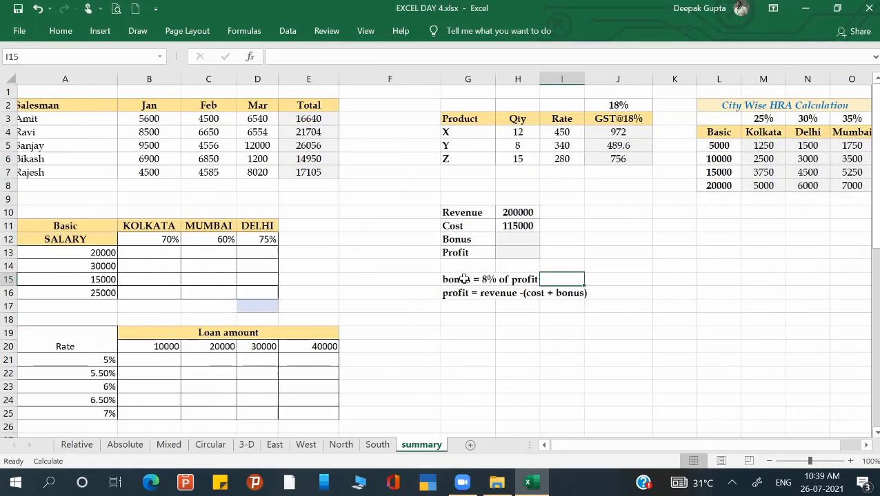
pyautogui.click(174, 253)
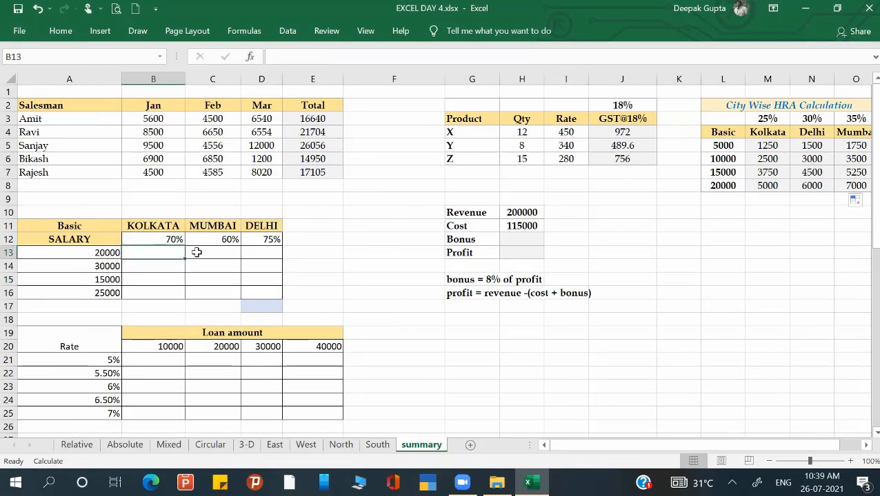
pyautogui.click(196, 252)
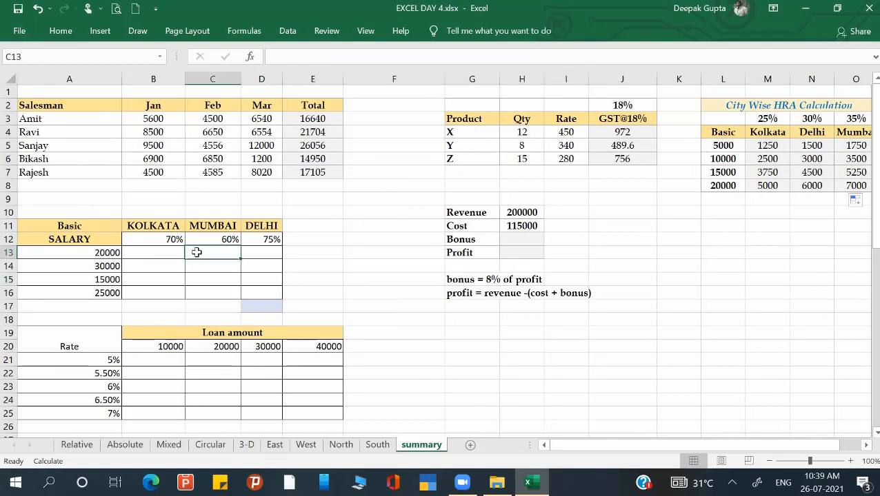
pyautogui.click(153, 250)
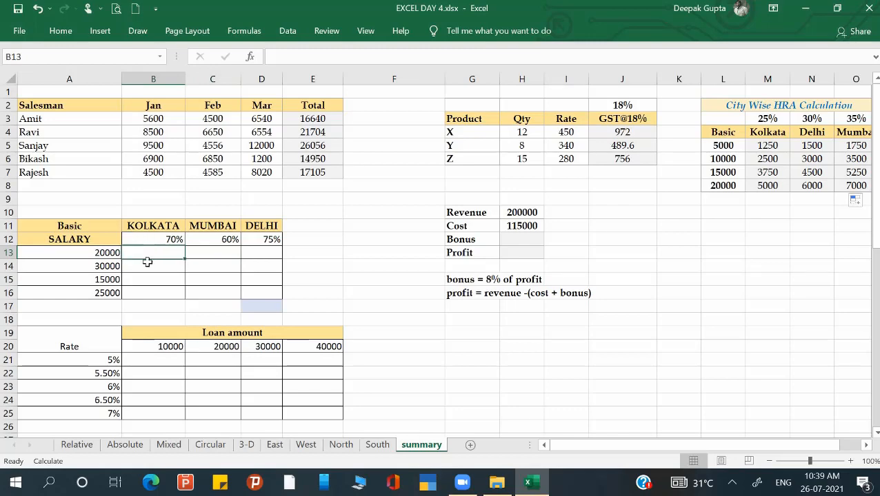
pyautogui.keyDown('ctrl'); pyautogui.scroll(3, 149, 262); pyautogui.keyUp('ctrl')
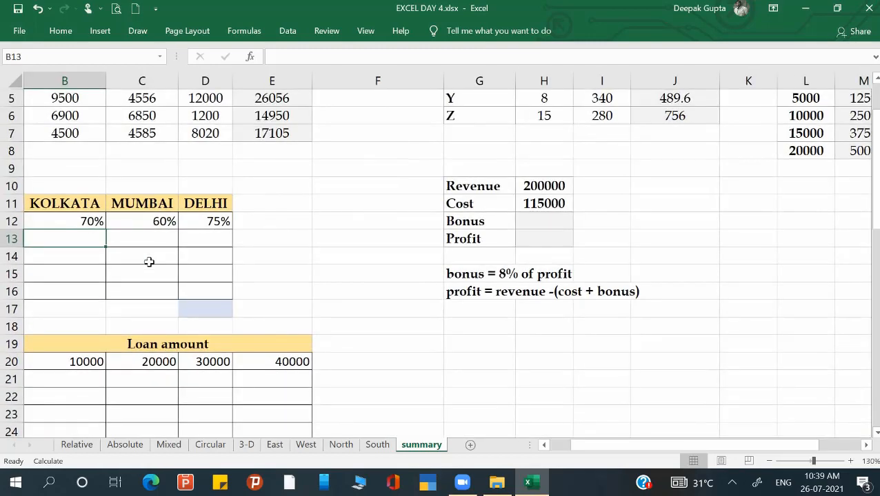
pyautogui.write('=')
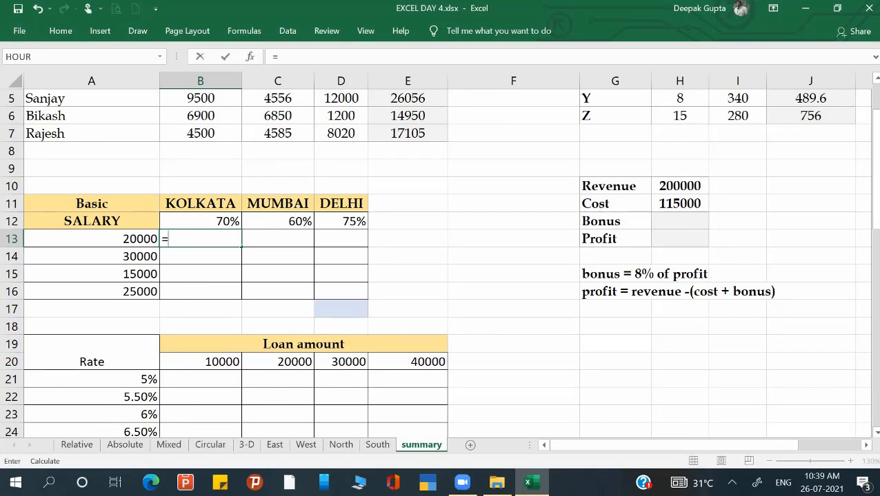
pyautogui.click(123, 239)
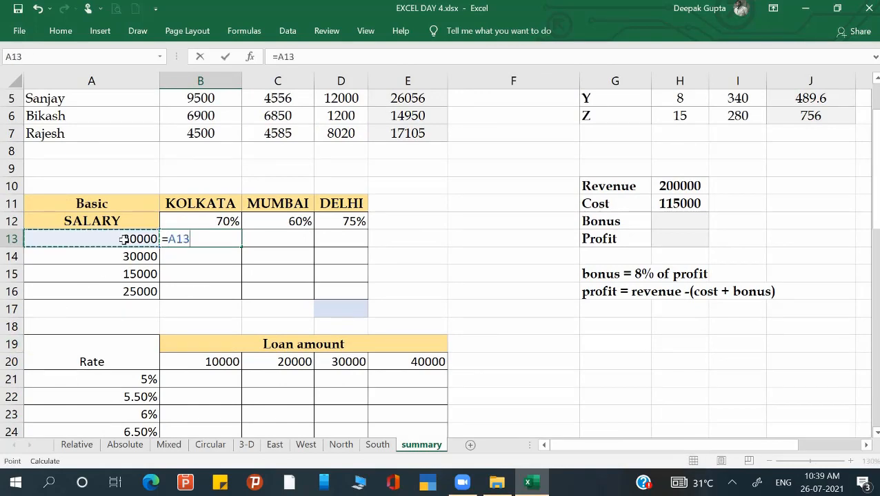
pyautogui.press('F4')
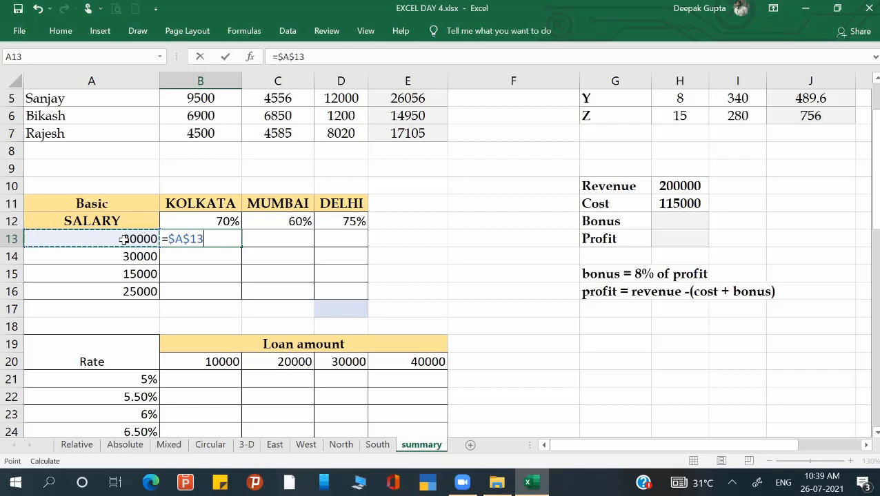
pyautogui.press('F4')
pyautogui.press('F4')
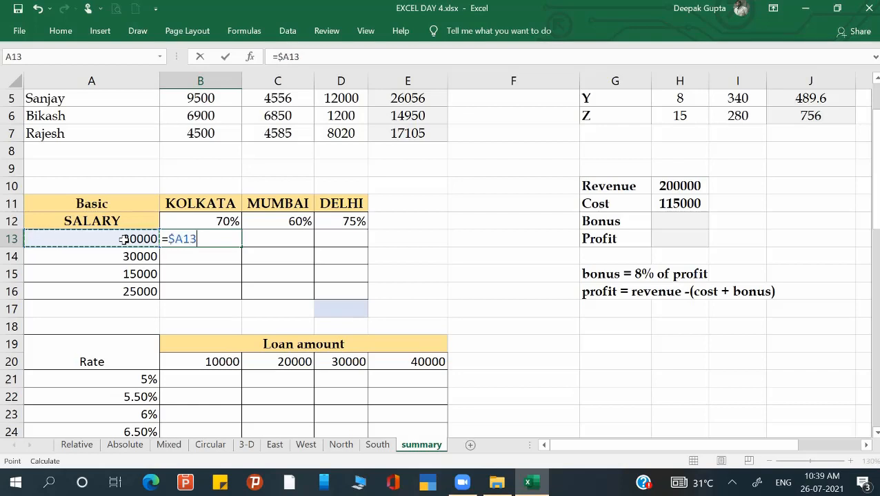
pyautogui.write('*')
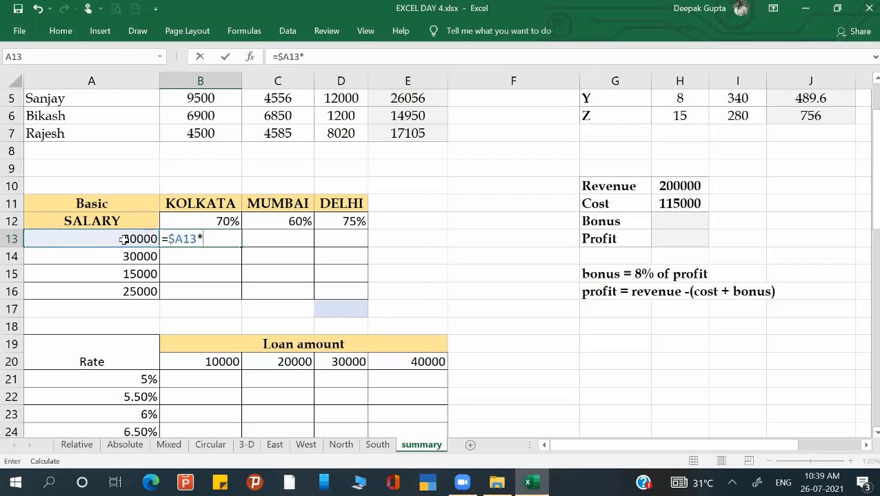
pyautogui.press('Up')
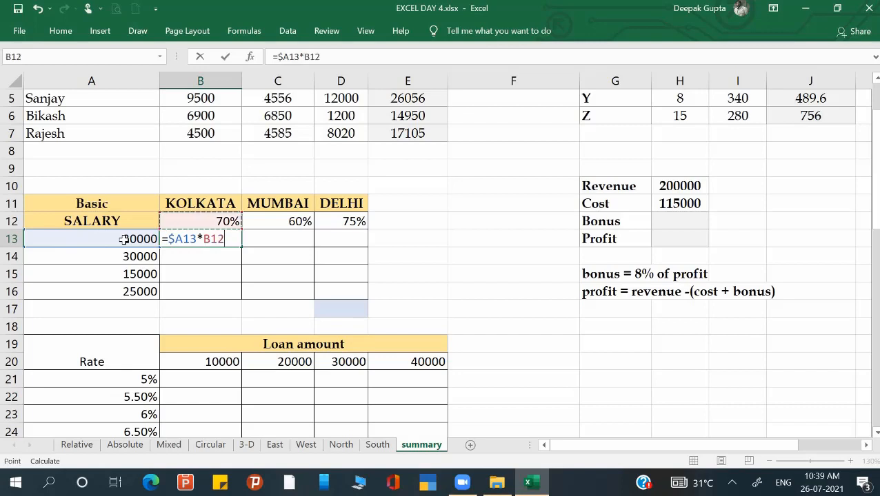
pyautogui.press('F4')
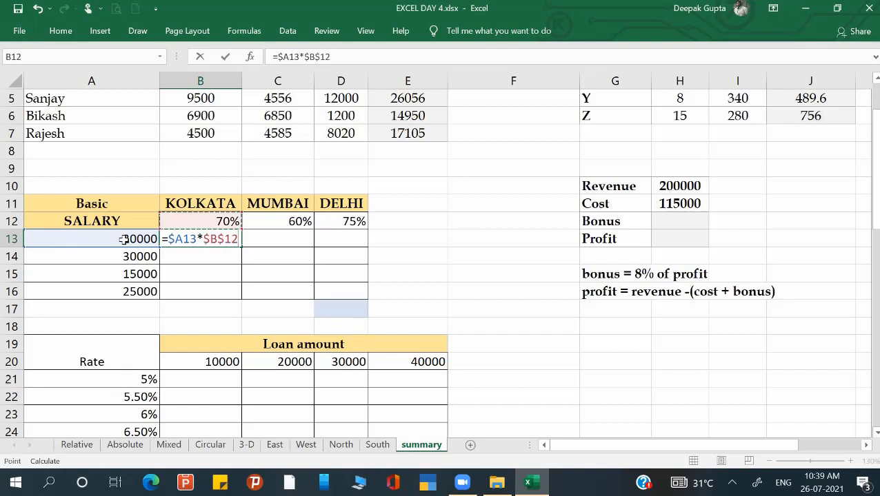
pyautogui.press('F4')
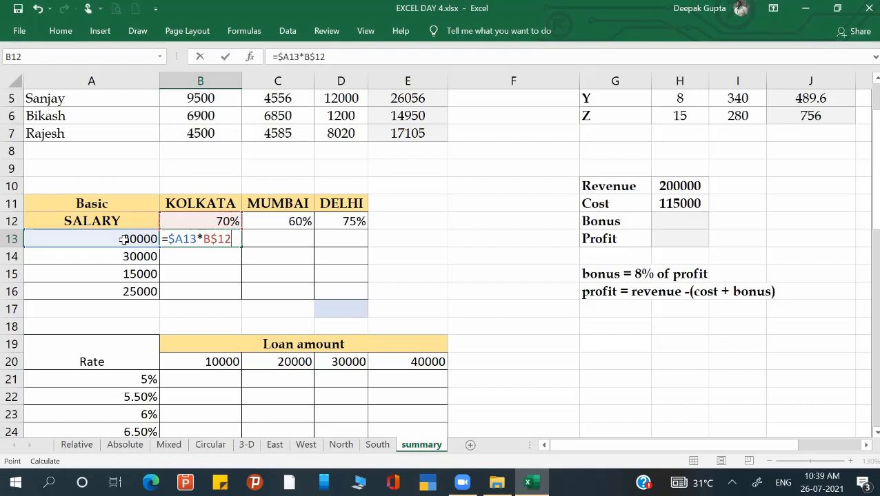
pyautogui.press('Return')
# Fill the salary percentage formula from B13 down and across to D16 for the remaining salaries and cities.
pyautogui.click(233, 239)
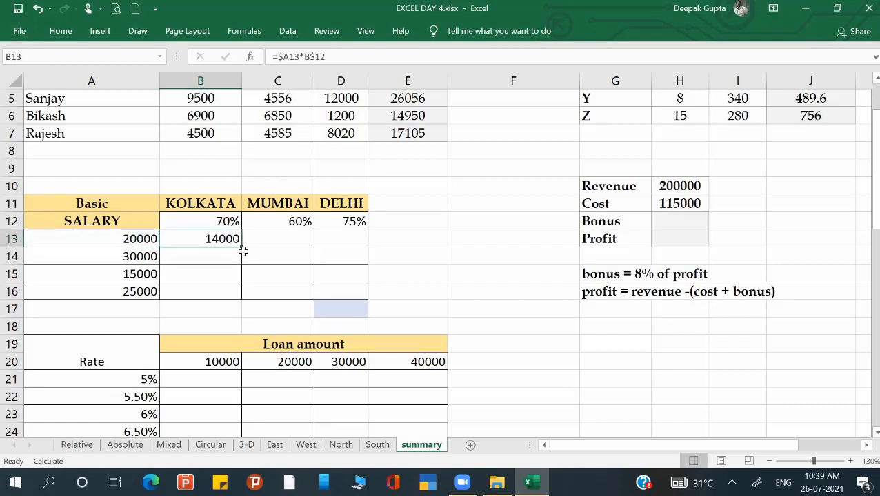
pyautogui.moveTo(243, 249); pyautogui.dragTo(368, 304)
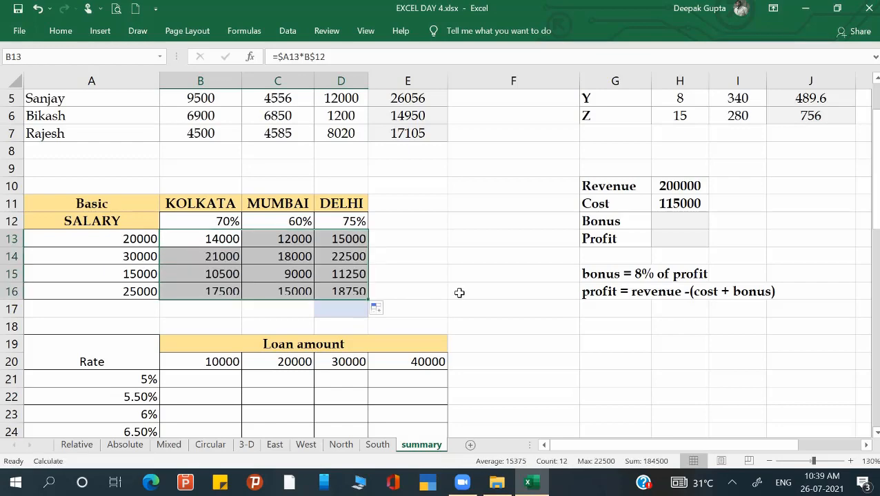
pyautogui.click(459, 293)
# Enter =H13*8% in H12 to calculate the bonus as a percentage of the profit cell.
pyautogui.hscroll(3, 593, 270)
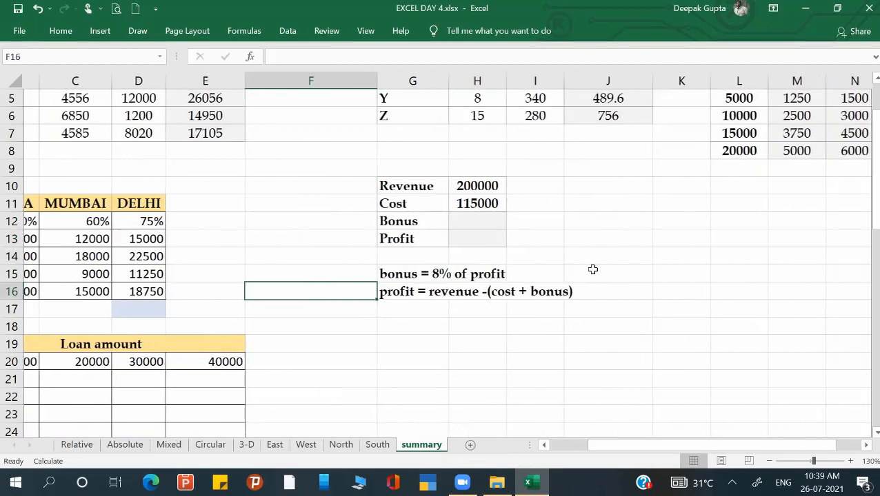
pyautogui.scroll(1, 505, 280)
pyautogui.scroll(1, 505, 280)
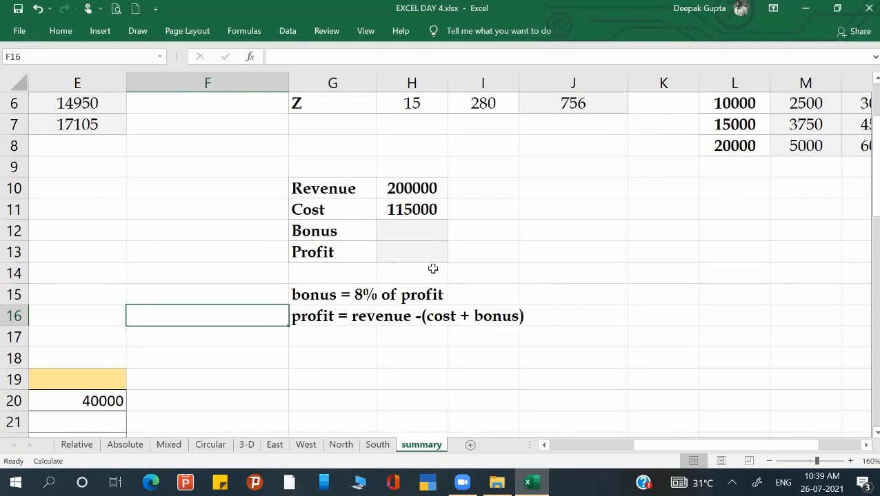
pyautogui.click(420, 239)
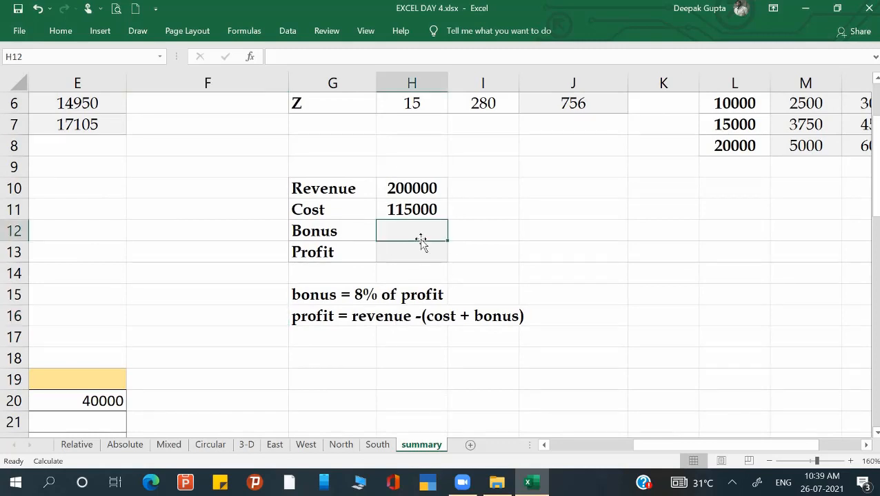
pyautogui.write('=')
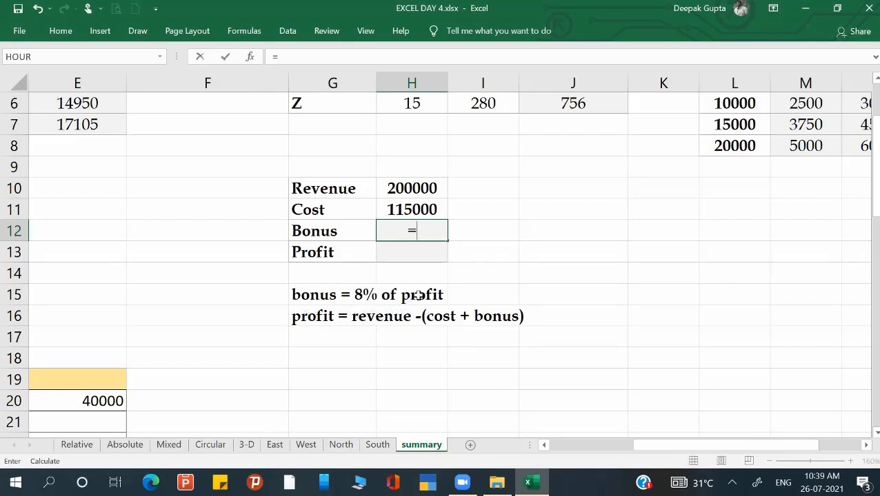
pyautogui.click(415, 258)
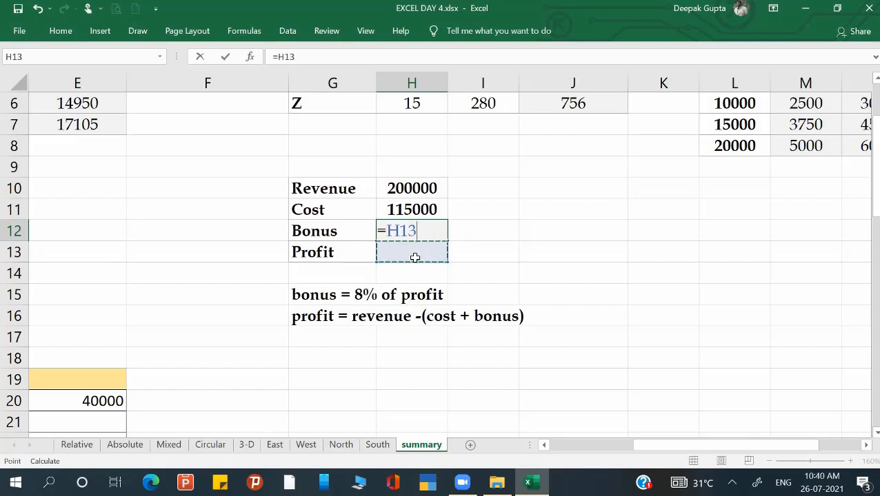
pyautogui.write('*8&')
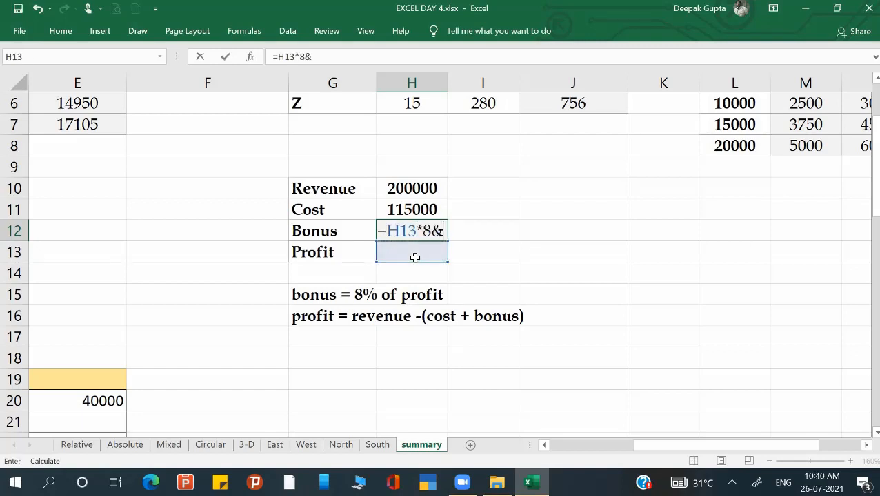
pyautogui.press('BackSpace')
pyautogui.write('%')
pyautogui.press('Return')
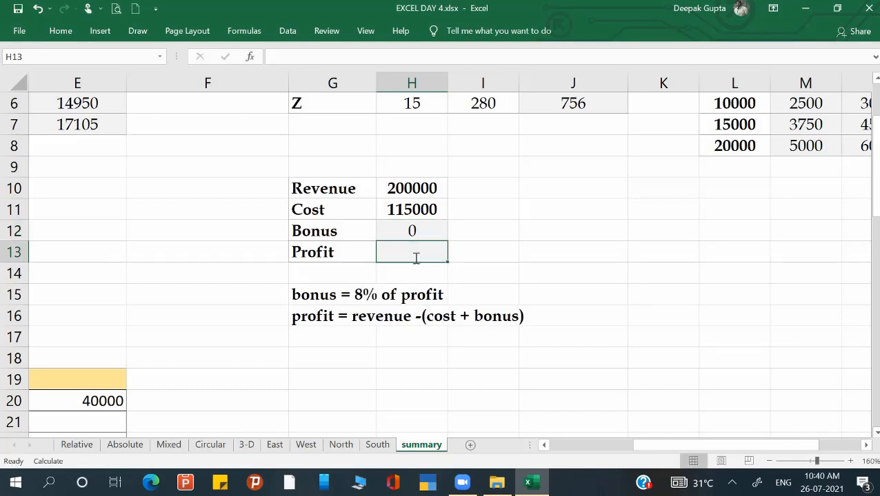
# Enter =H10-(H11+H12) in H13 to calculate profit from revenue, cost and bonus as a circular reference.
pyautogui.write('=')
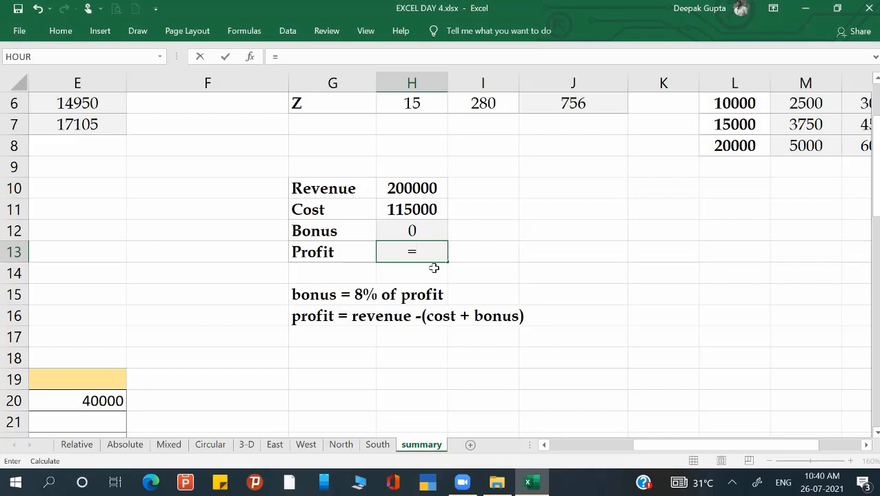
pyautogui.click(423, 186)
pyautogui.write('-')
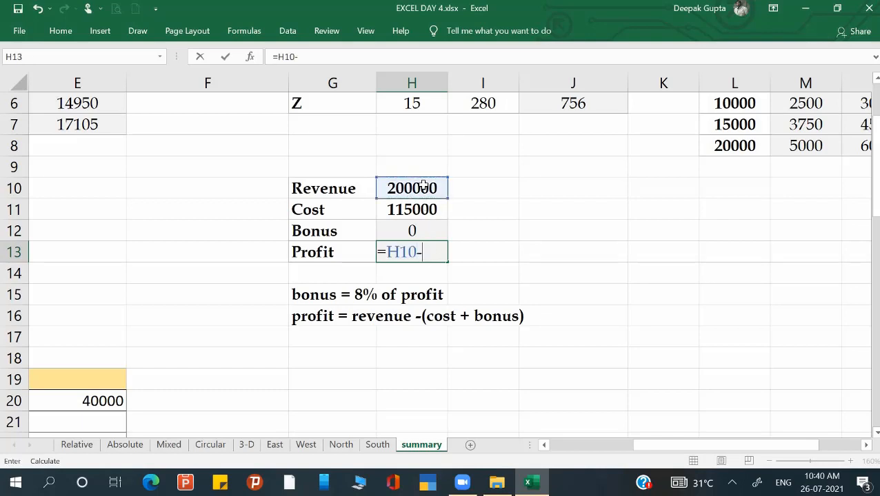
pyautogui.click(416, 211)
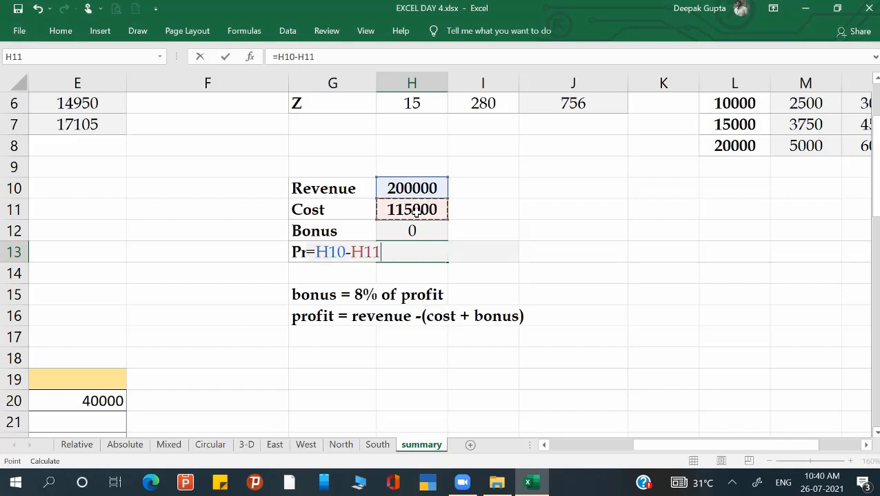
pyautogui.press('BackSpace')
pyautogui.press('BackSpace')
pyautogui.press('BackSpace')
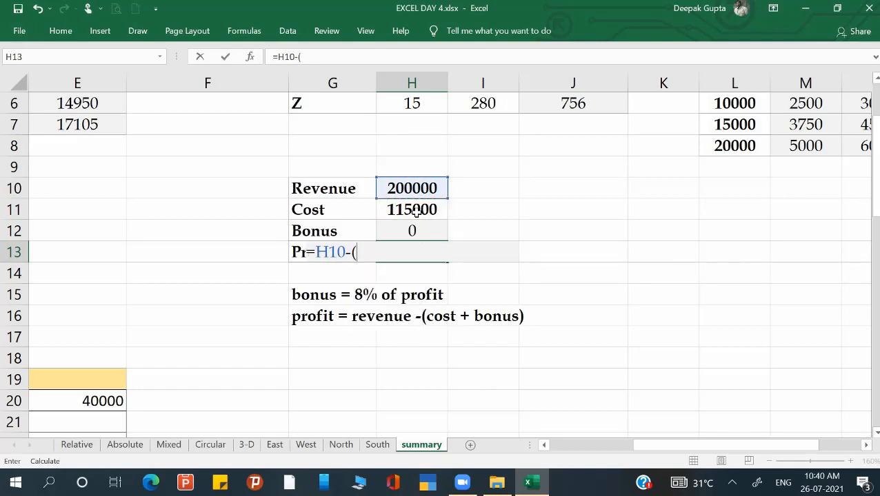
pyautogui.click(416, 214)
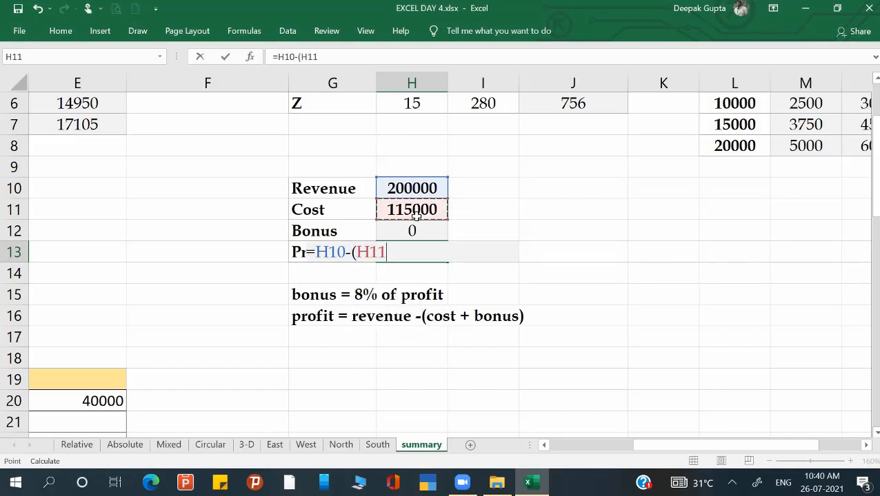
pyautogui.write('+')
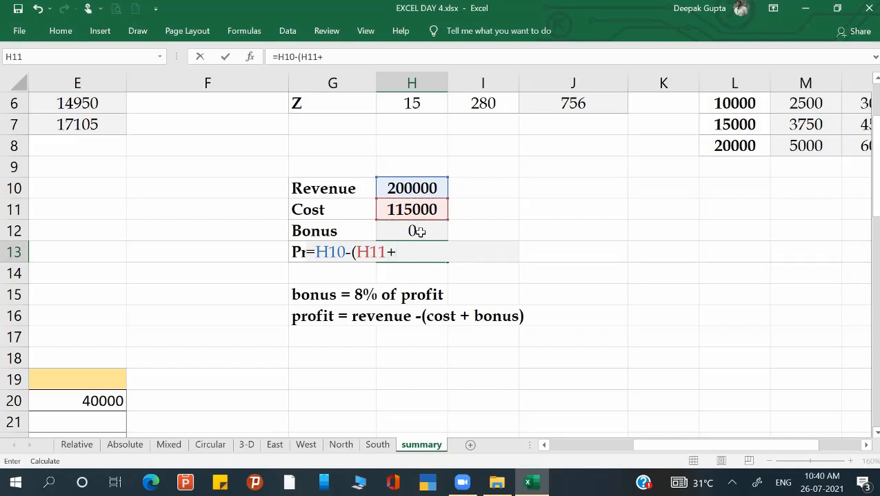
pyautogui.click(419, 232)
pyautogui.write(')')
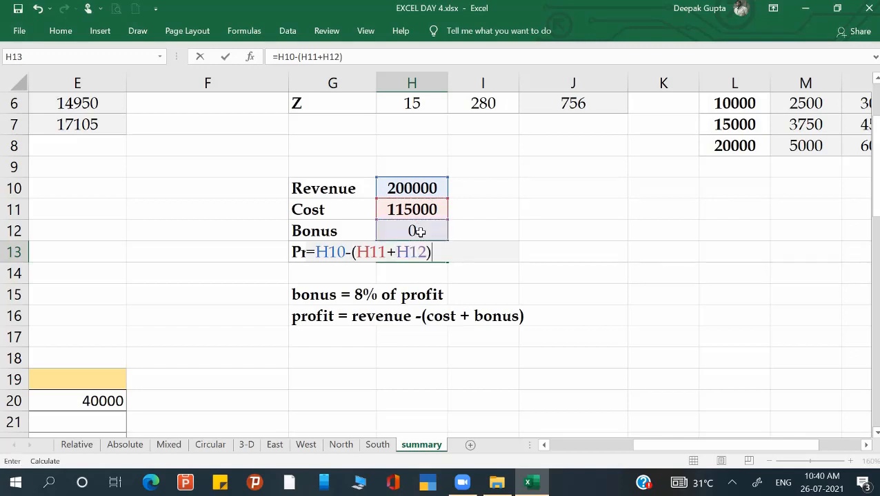
pyautogui.press('Return')
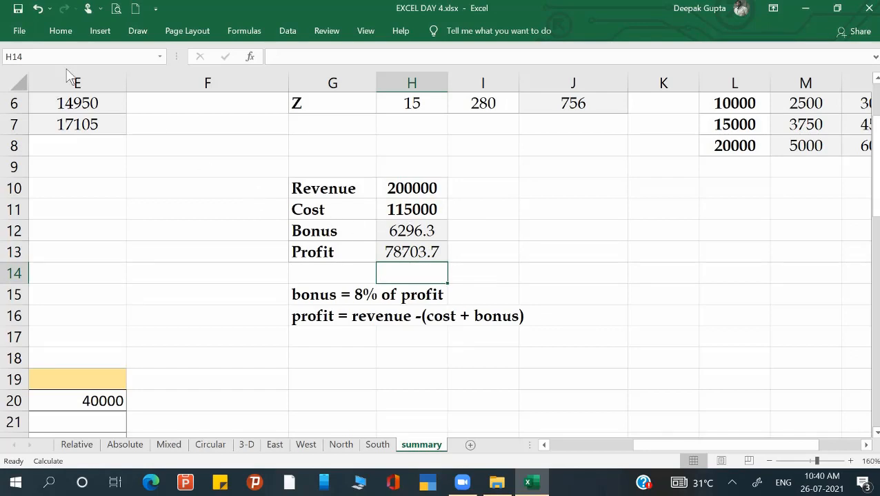
# Check the iterative calculation setting in the program's formula calculation options, then close the options.
pyautogui.click(19, 33)
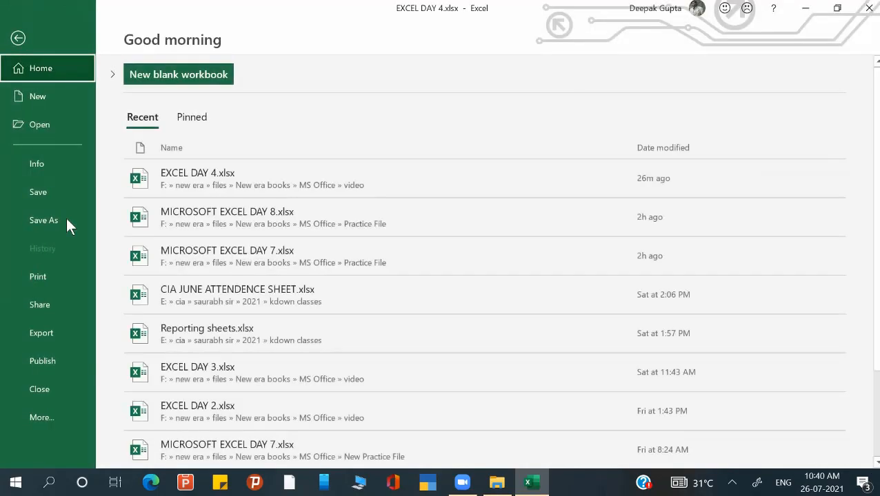
pyautogui.click(66, 418)
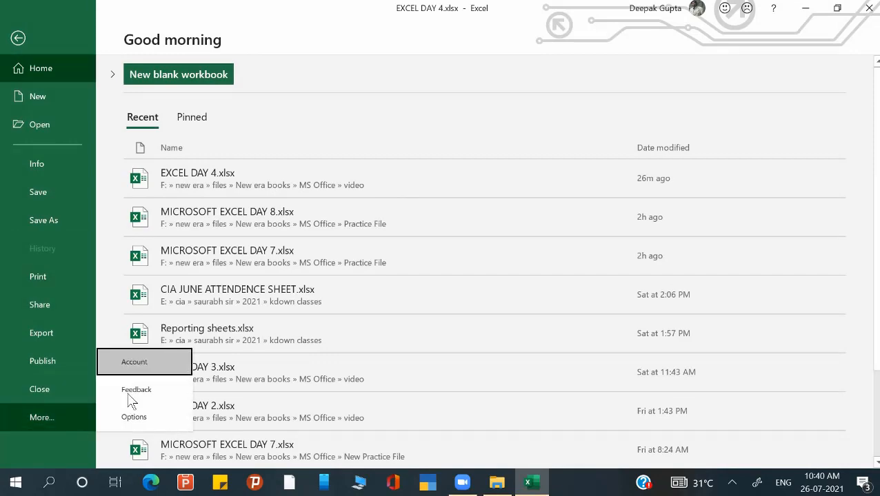
pyautogui.click(162, 418)
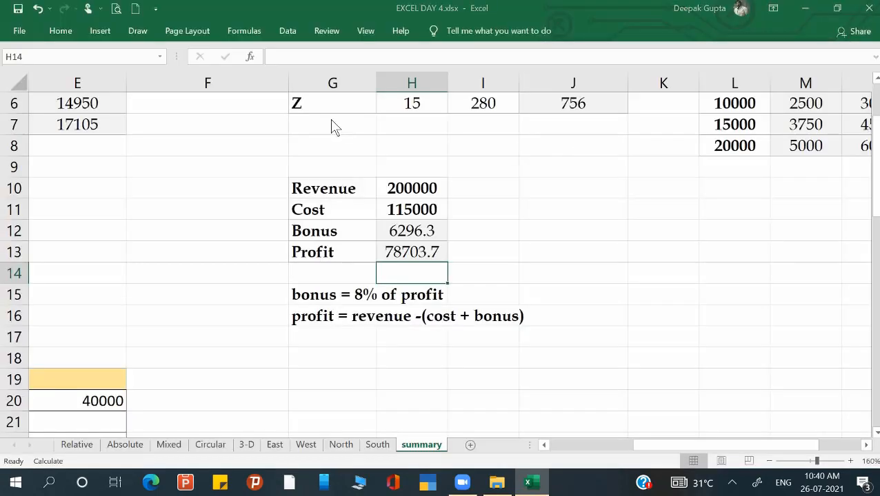
pyautogui.click(206, 53)
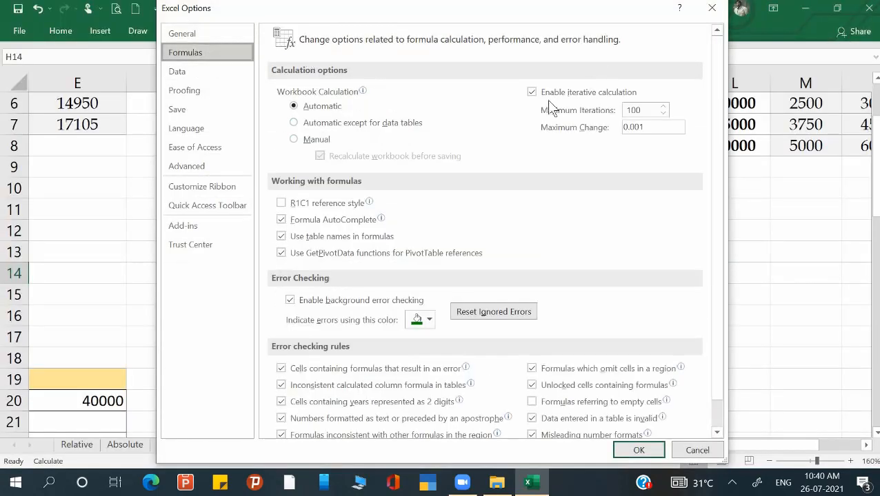
pyautogui.click(639, 450)
# Enter =$A21*B$20 in B21 to calculate interest on the first loan amount at the first rate with mixed references.
pyautogui.hscroll(-3, 467, 343)
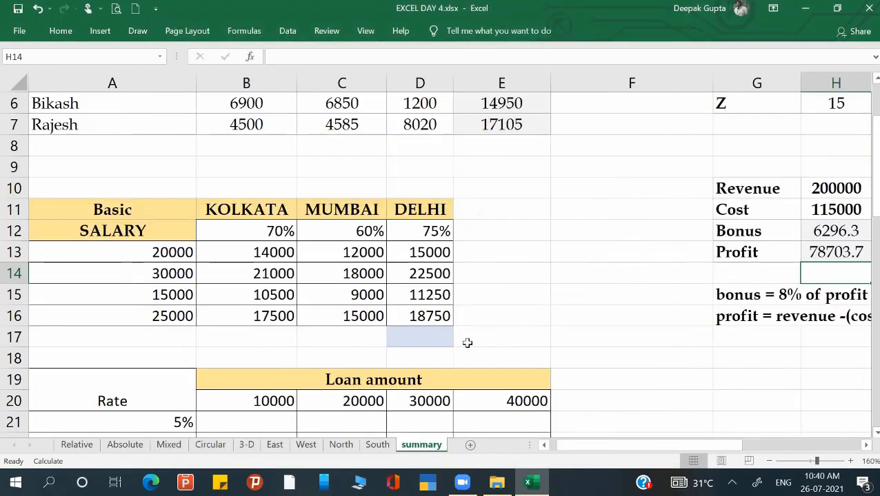
pyautogui.scroll(-2, 467, 343)
pyautogui.scroll(-2, 467, 343)
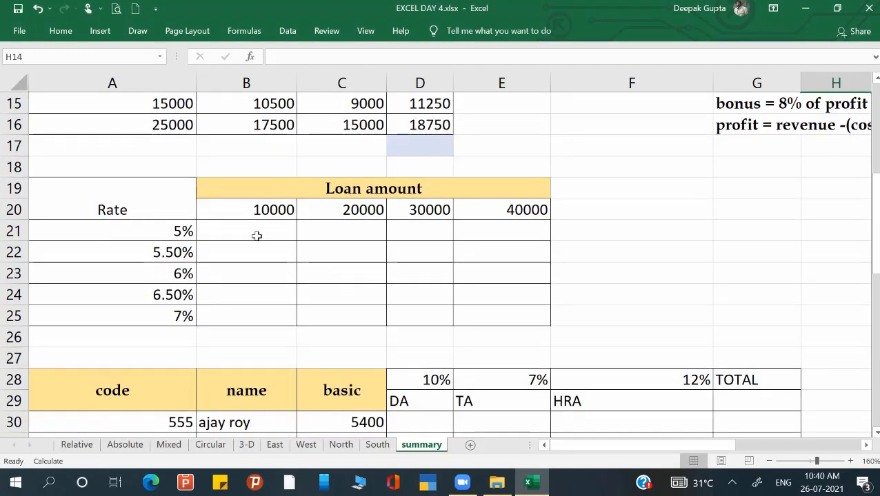
pyautogui.click(213, 230)
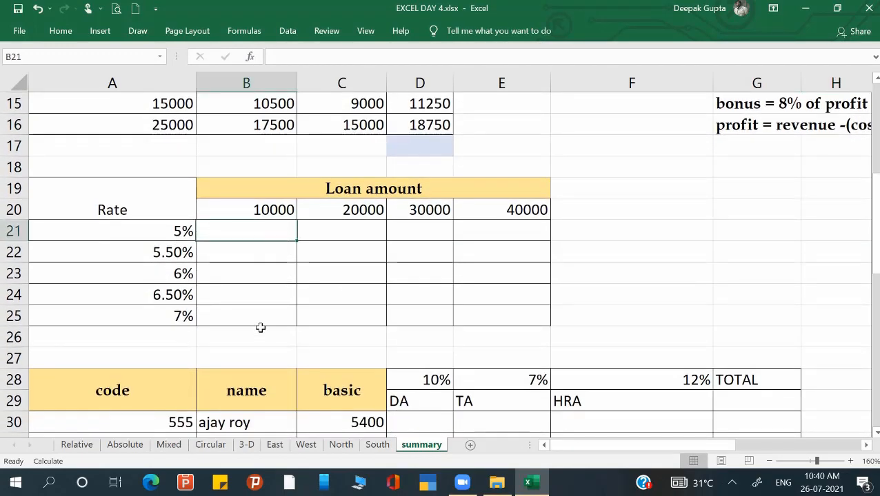
pyautogui.scroll(-1, 303, 377)
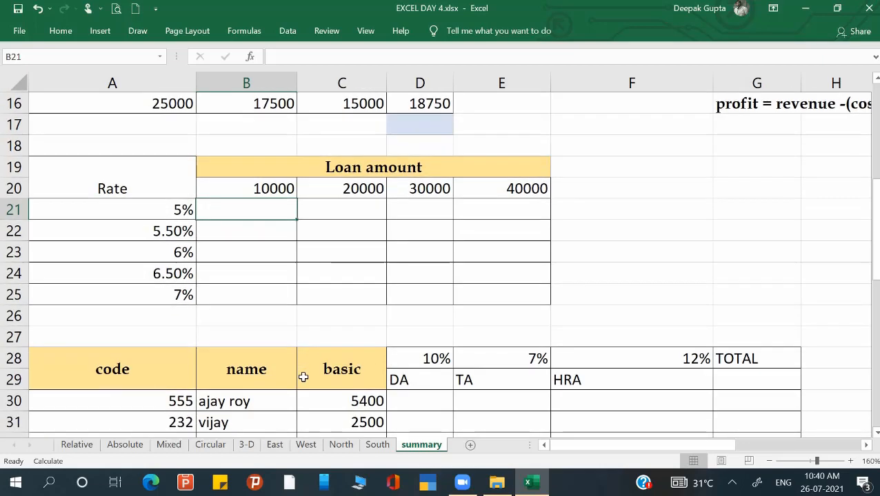
pyautogui.write('=')
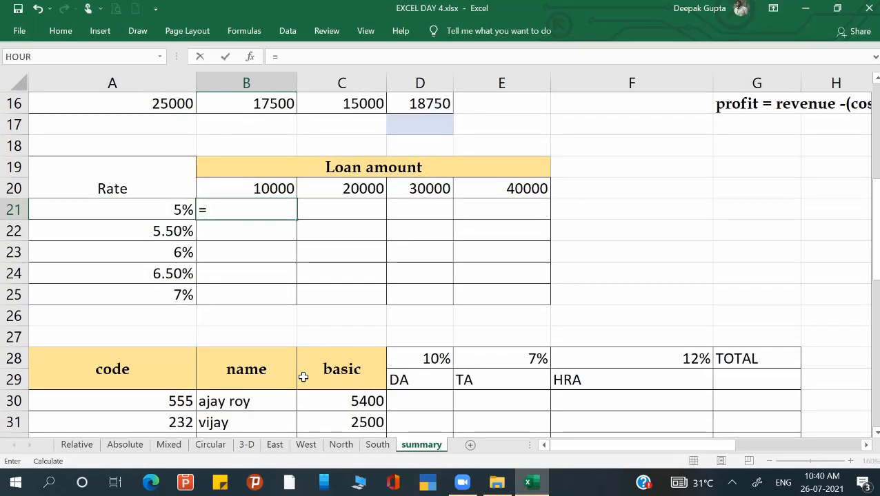
pyautogui.press('Left')
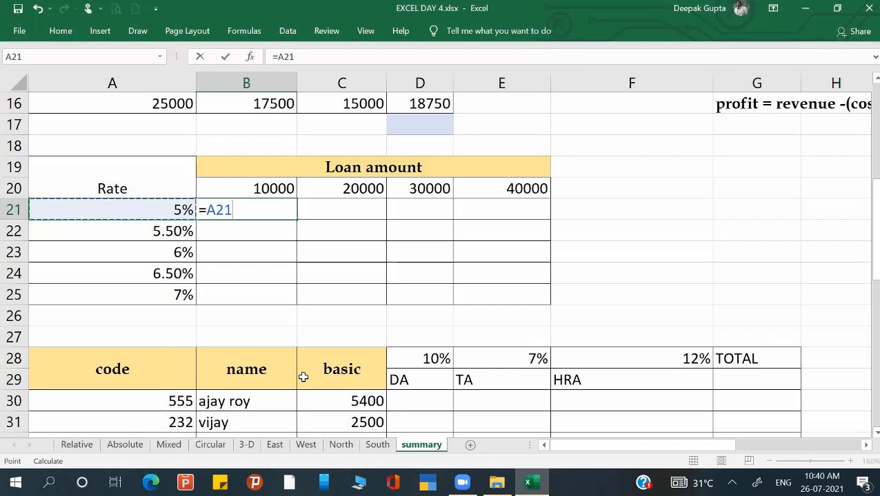
pyautogui.press('F4')
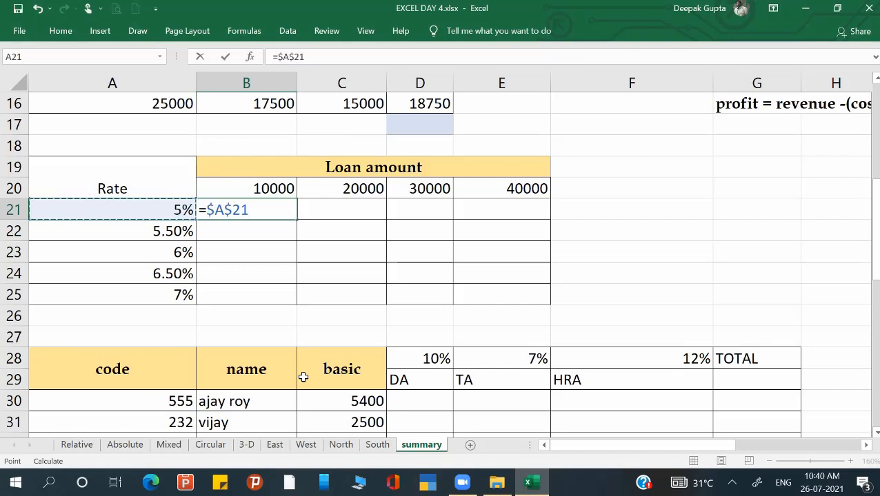
pyautogui.press('F4')
pyautogui.press('F4')
pyautogui.write('*')
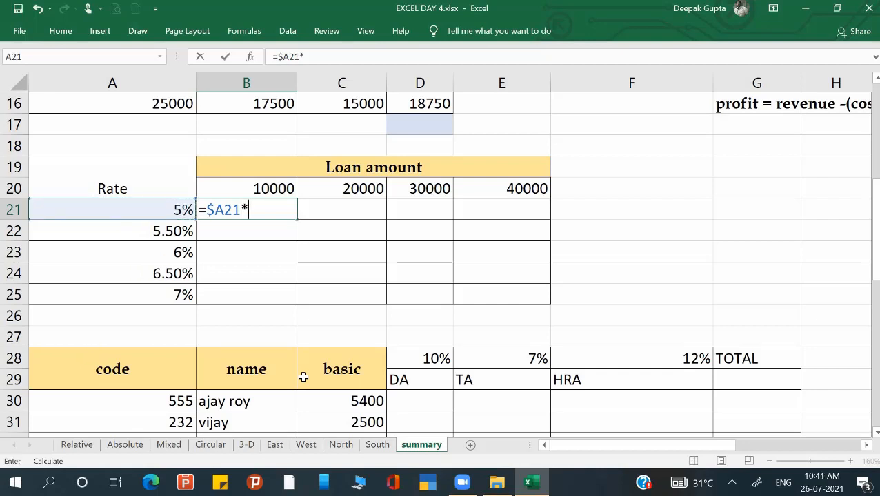
pyautogui.press('Up')
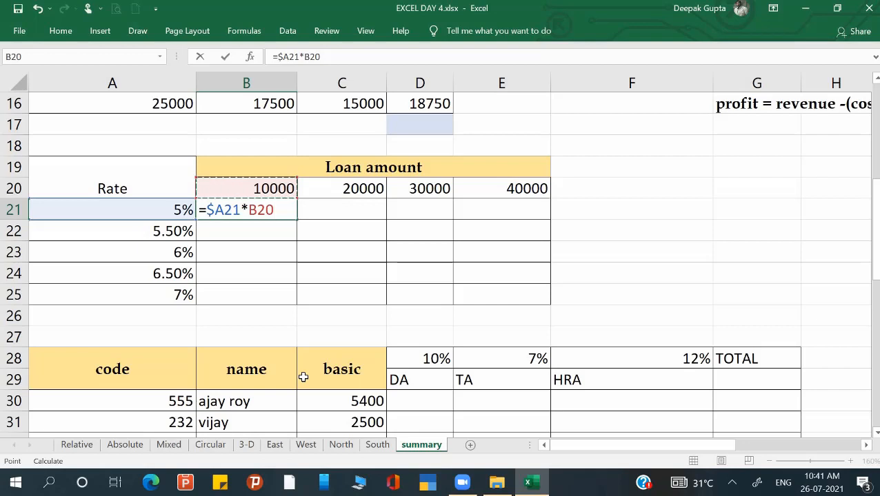
pyautogui.press('F4')
pyautogui.press('F4')
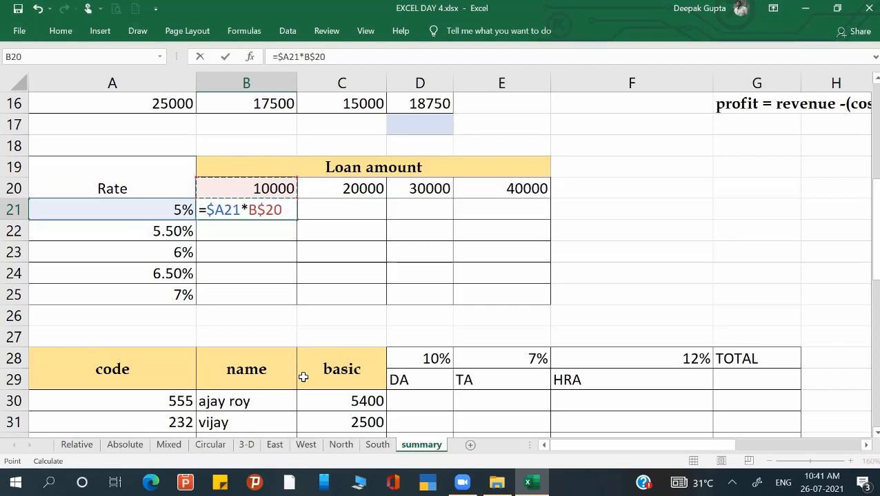
pyautogui.press('Return')
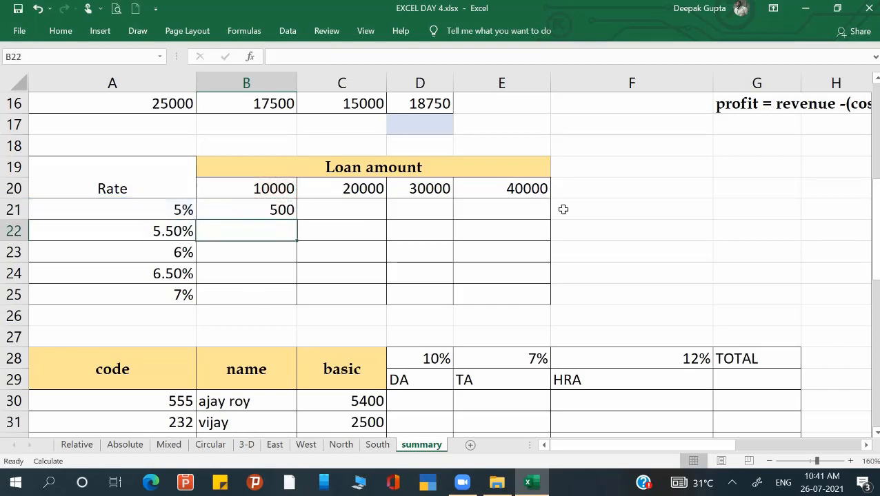
# Fill the loan interest formula from B21 down and across to E25 for all rates and loan amounts.
pyautogui.press('Up')
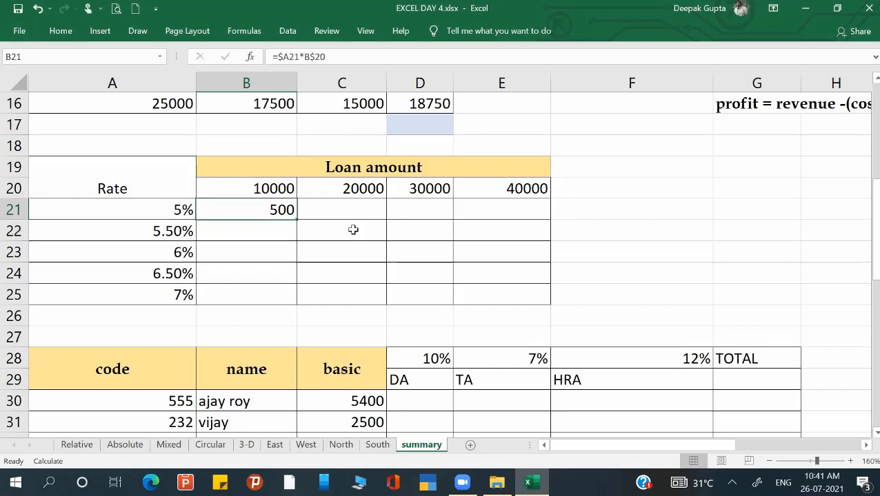
pyautogui.moveTo(297, 220); pyautogui.dragTo(549, 302)
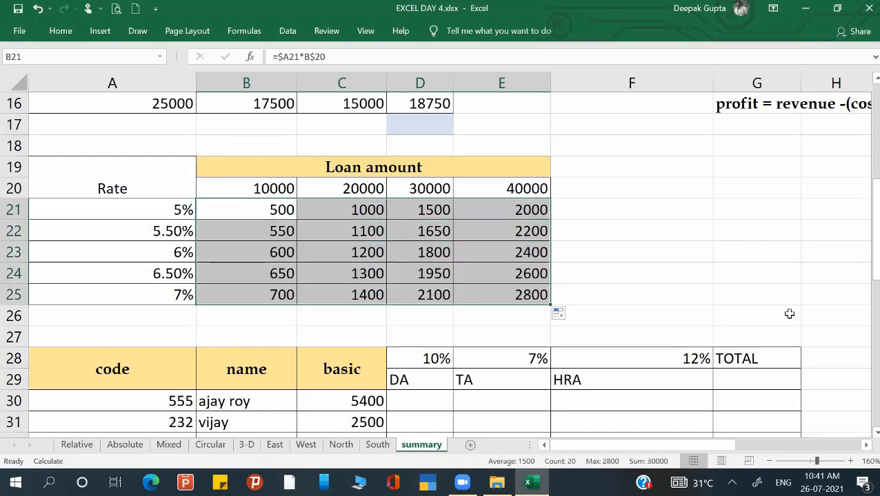
# Examine the salary table's DA, TA, HRA and TOTAL columns together with their percentage rates in row 28.
pyautogui.hscroll(6, 789, 313)
pyautogui.scroll(-1, 789, 314)
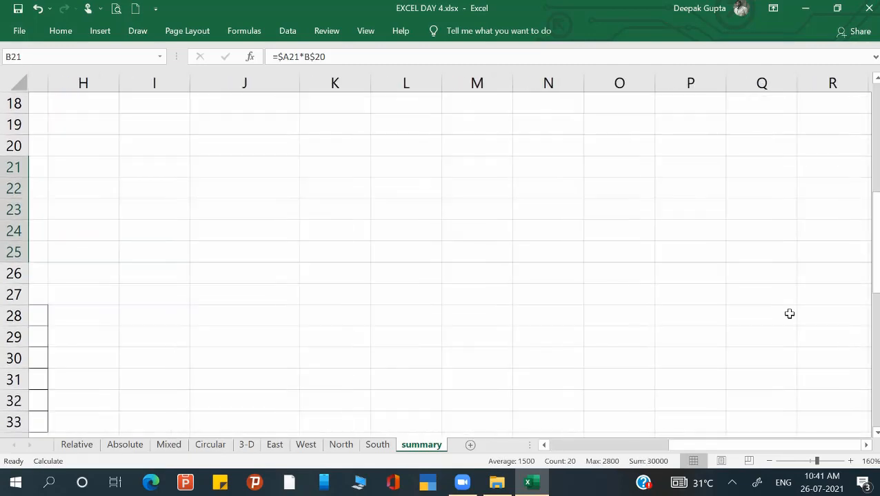
pyautogui.hscroll(-6, 789, 314)
pyautogui.scroll(-3, 728, 265)
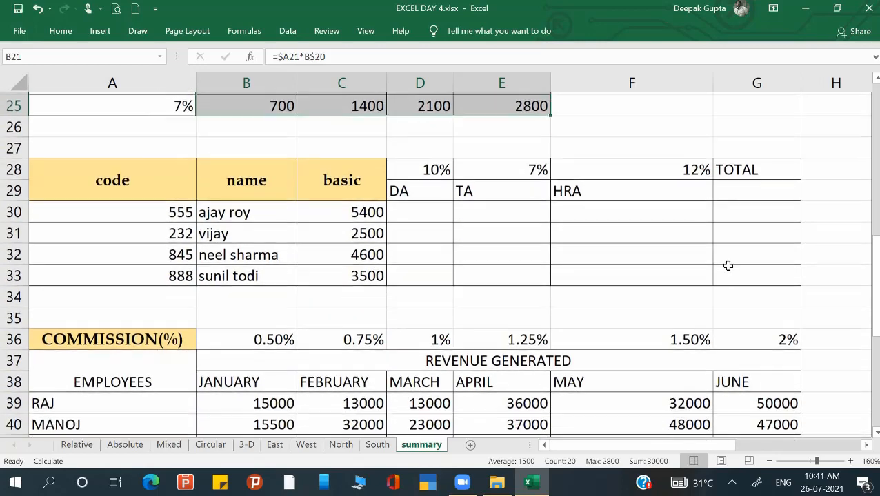
pyautogui.click(433, 210)
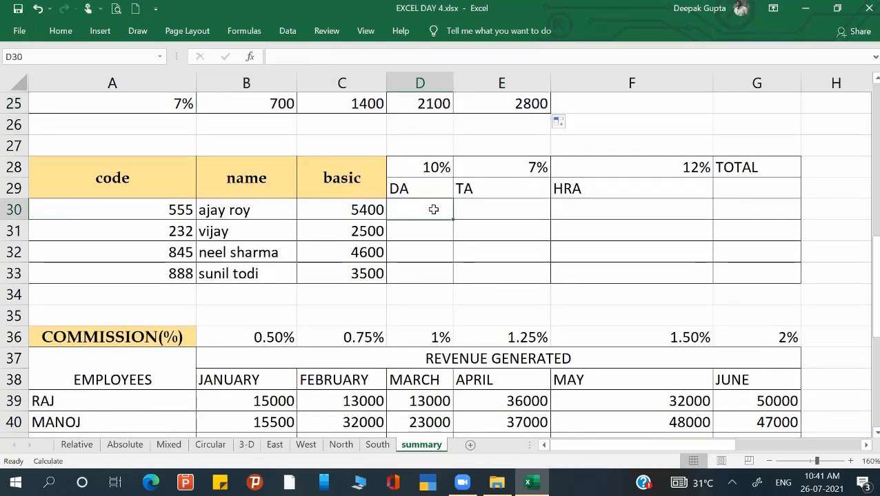
pyautogui.click(512, 206)
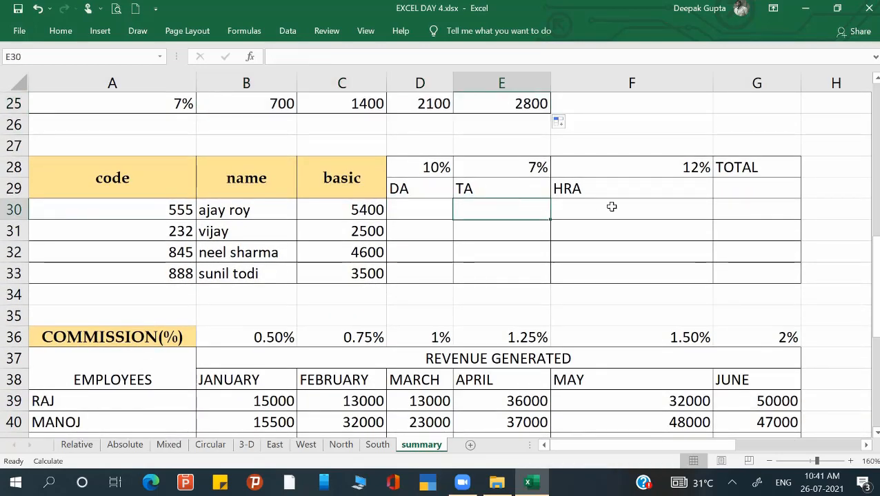
pyautogui.click(612, 205)
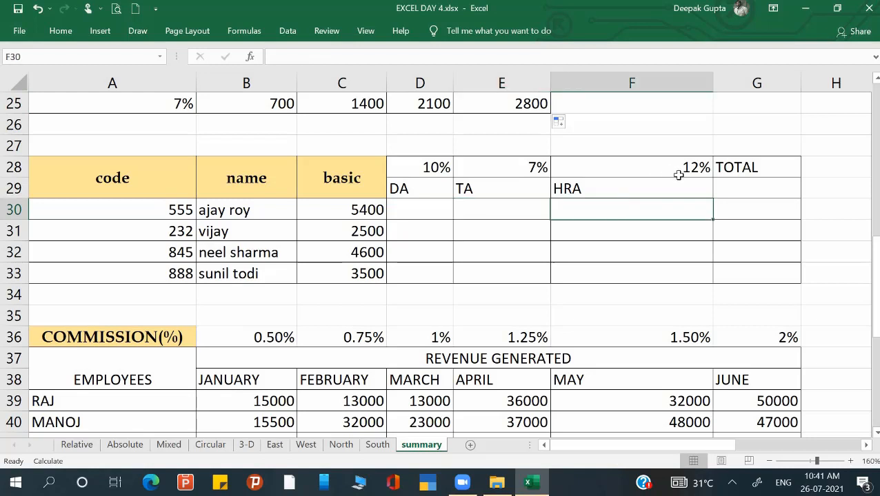
pyautogui.click(748, 214)
# Enter =C30*$D$28 in D30 to calculate the first employee's DA with an absolute reference to the rate.
pyautogui.click(425, 219)
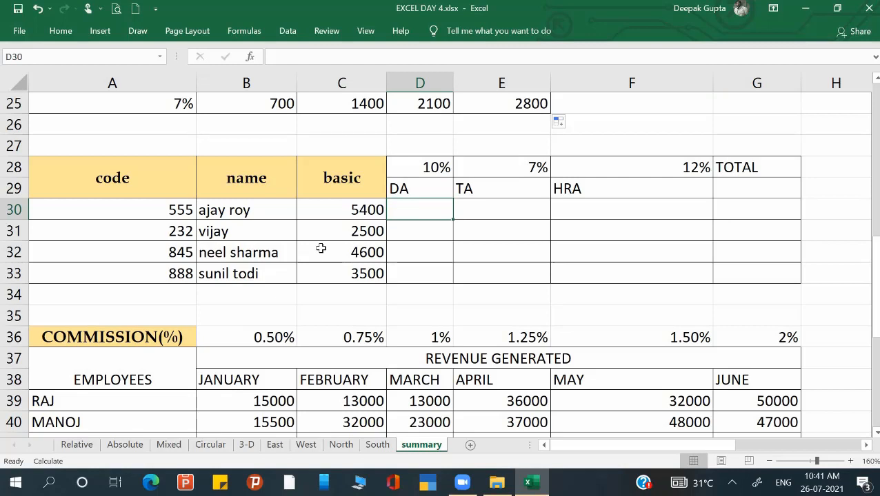
pyautogui.write('=')
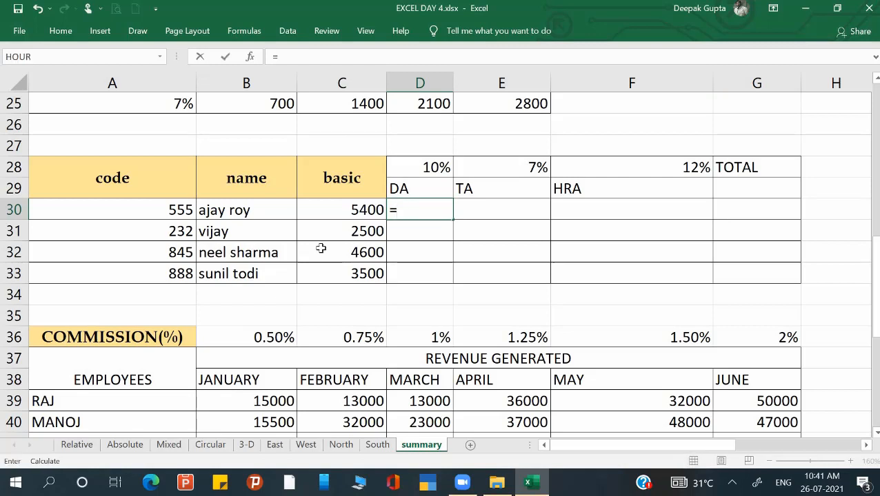
pyautogui.press('Left')
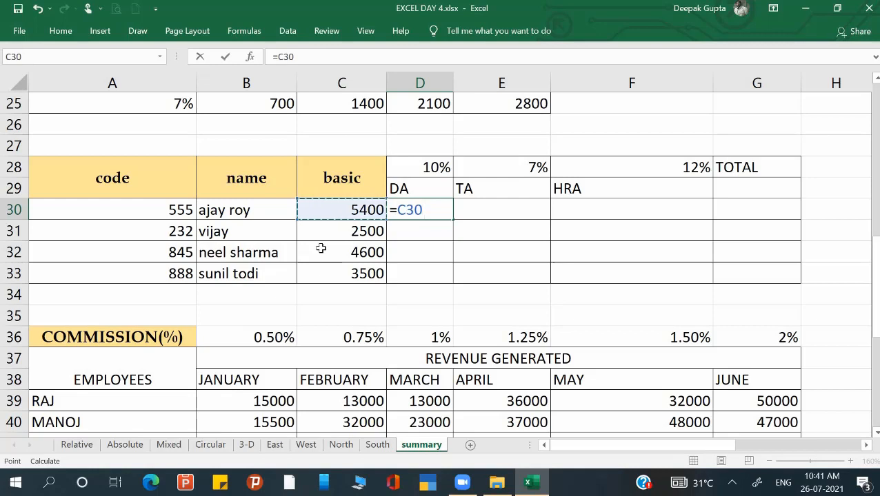
pyautogui.write('*')
pyautogui.press('Up')
pyautogui.press('Up')
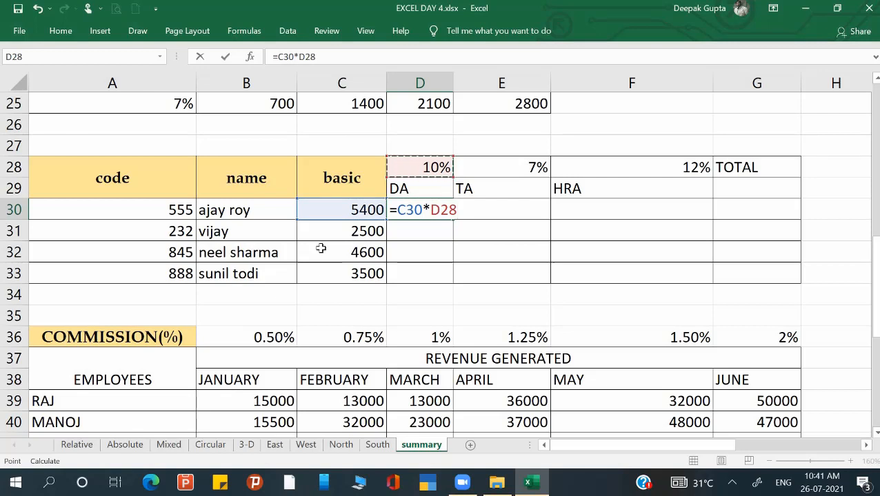
pyautogui.press('F4')
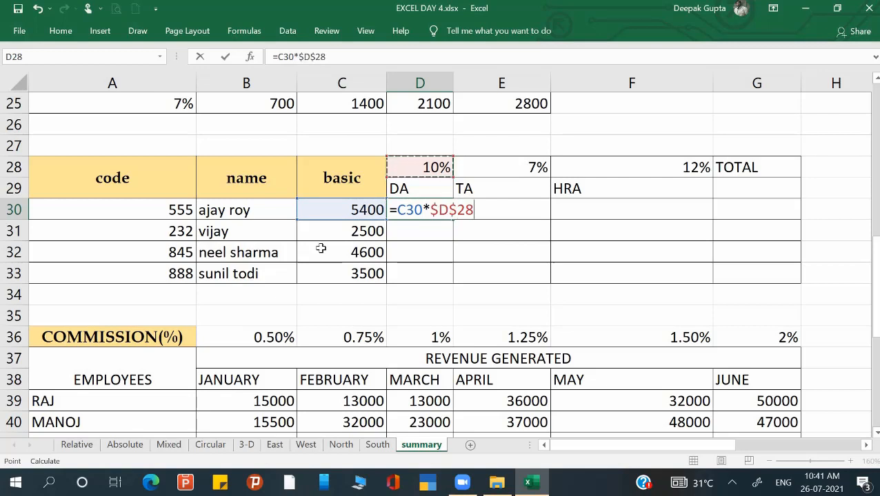
pyautogui.hotkey('ctrl', 'Return')
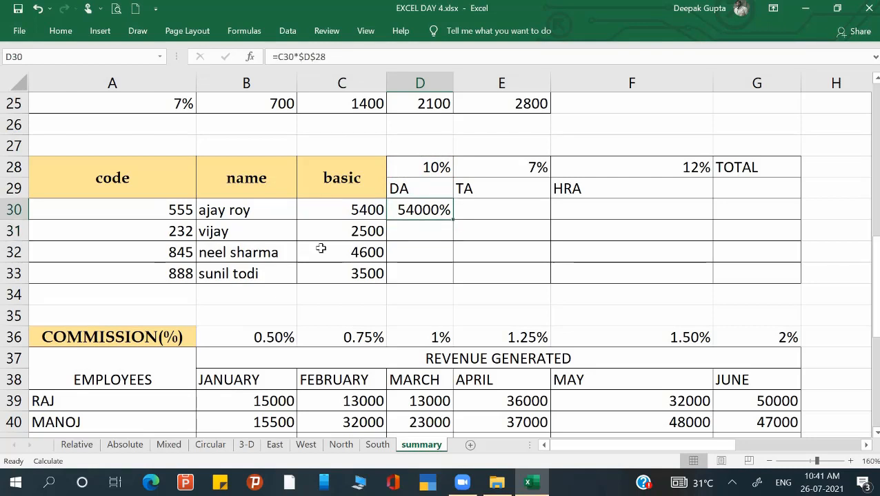
# Format D30:D33 as Number with 0 decimal places and copy the DA formula down to D33.
pyautogui.hotkey('shift', 'Down')
pyautogui.hotkey('shift', 'Down')
pyautogui.hotkey('shift', 'Down')
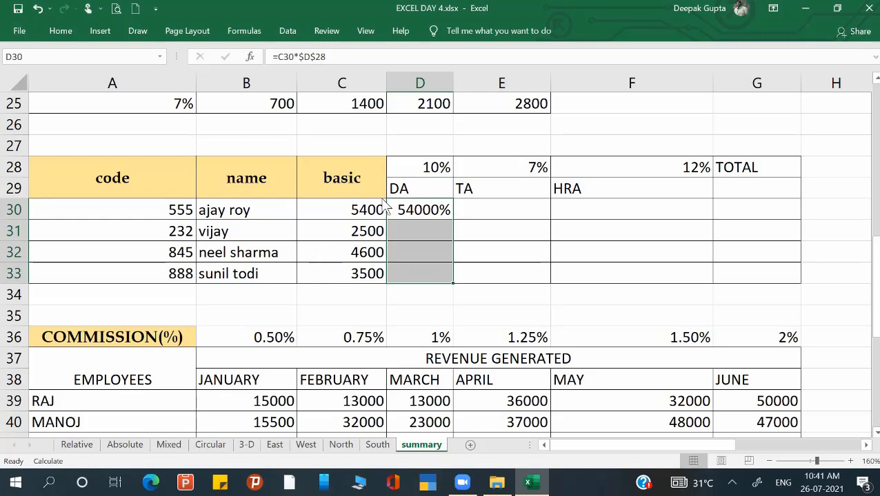
pyautogui.hotkey('ctrl', '1')
pyautogui.click(421, 175)
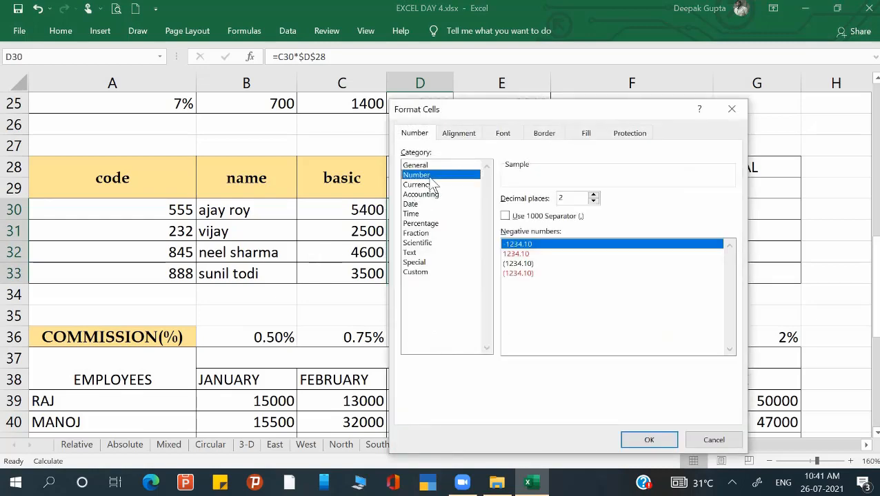
pyautogui.doubleClick(593, 202)
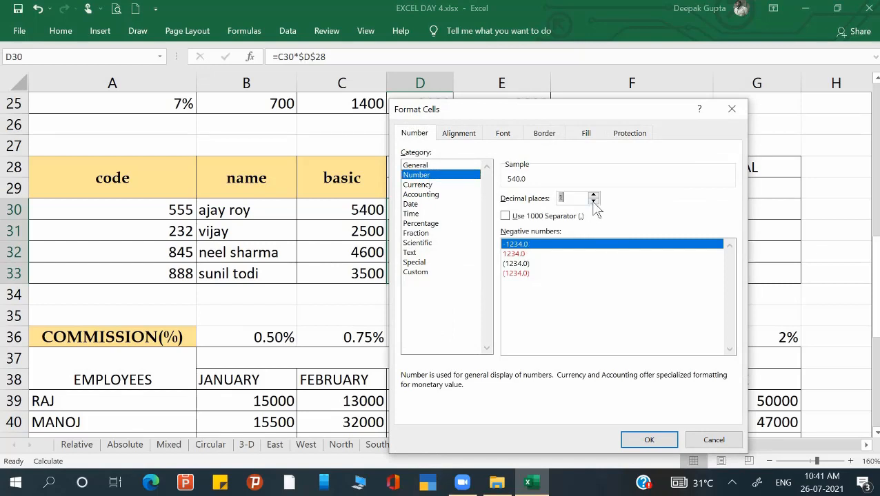
pyautogui.click(648, 442)
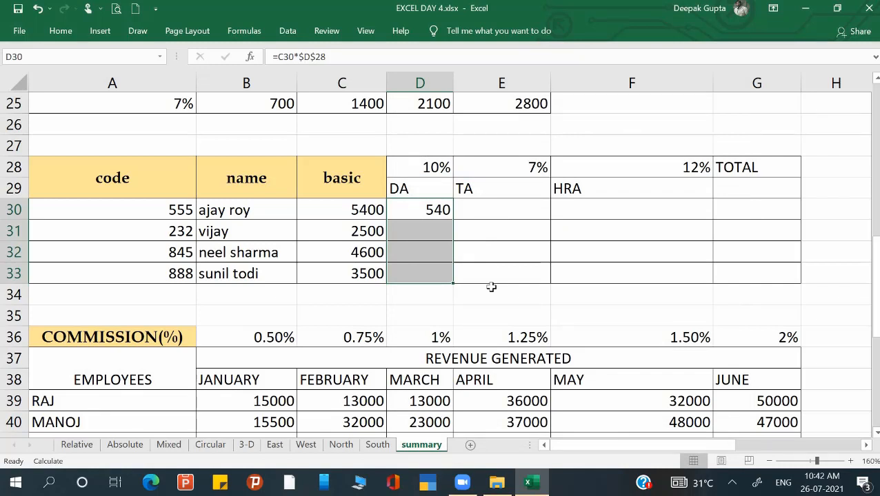
pyautogui.hotkey('ctrl', 'v')
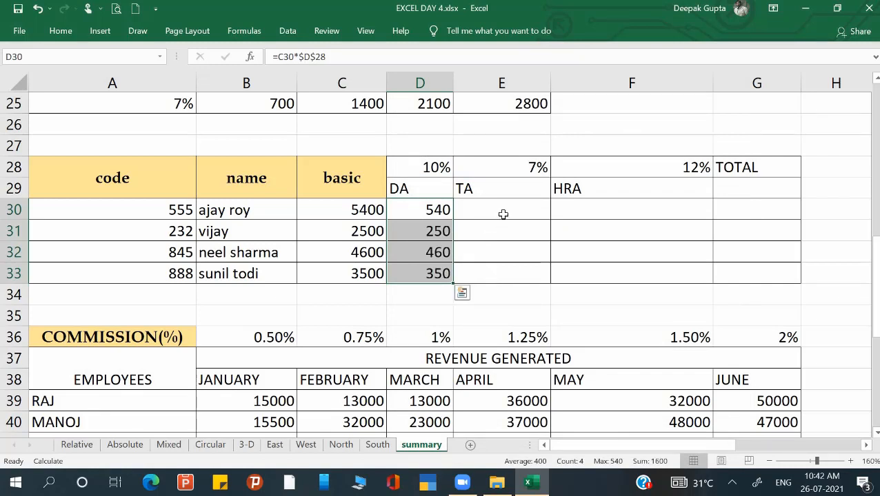
# Enter =C30*$E$28 in E30 to calculate the first employee's TA with an absolute reference to the rate.
pyautogui.click(506, 213)
pyautogui.write('=')
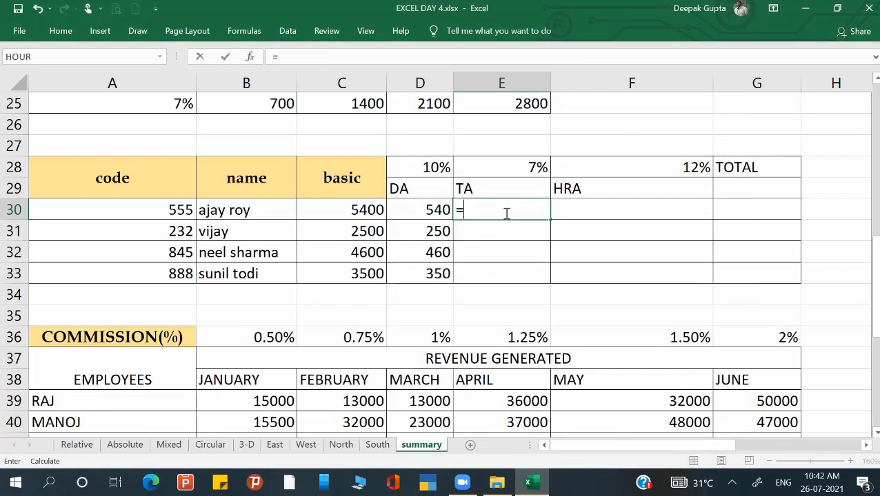
pyautogui.press('Left')
pyautogui.press('Left')
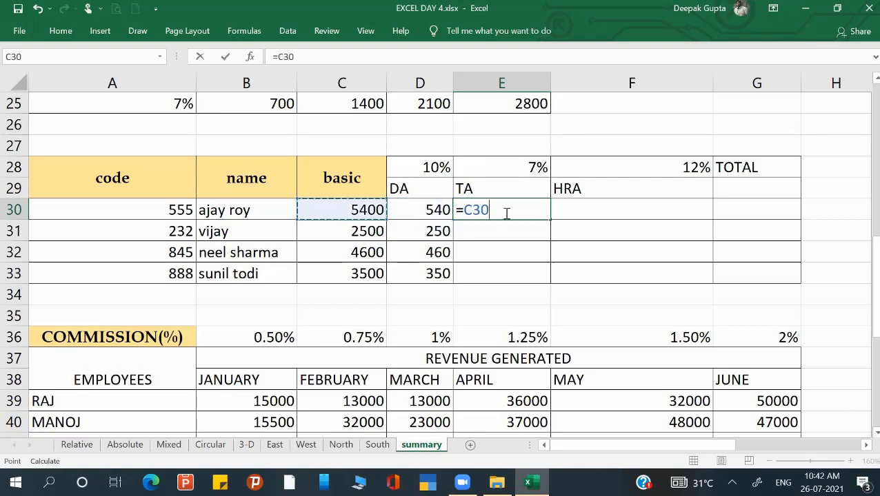
pyautogui.write('*')
pyautogui.press('Up')
pyautogui.press('Up')
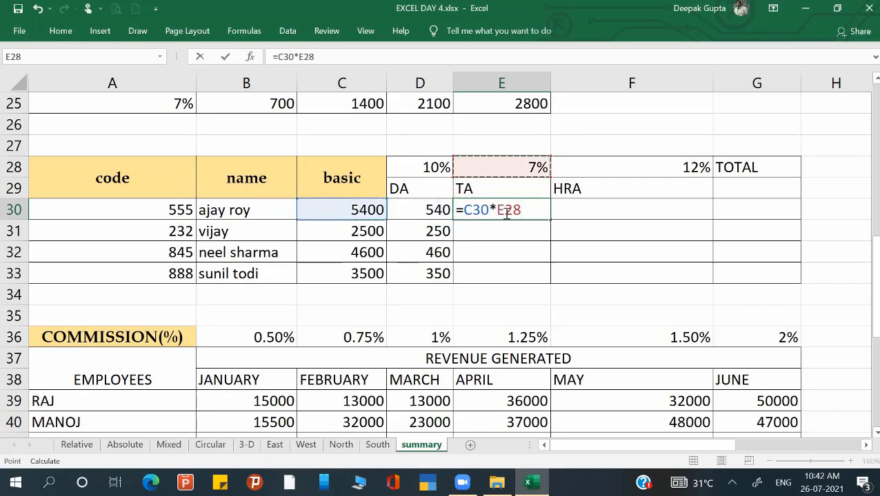
pyautogui.press('F4')
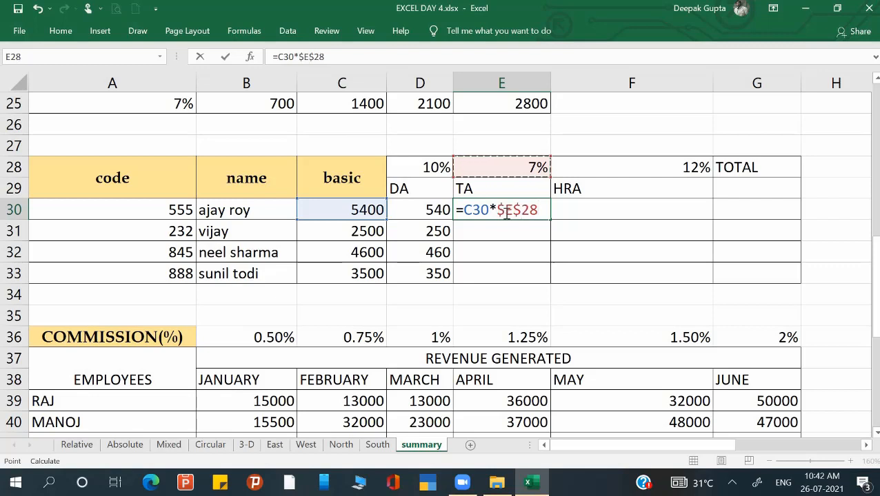
pyautogui.press('Return')
# Fill the TA formula from E30 down to E33 for the remaining employees.
pyautogui.press('Up')
pyautogui.hotkey('shift', 'Down')
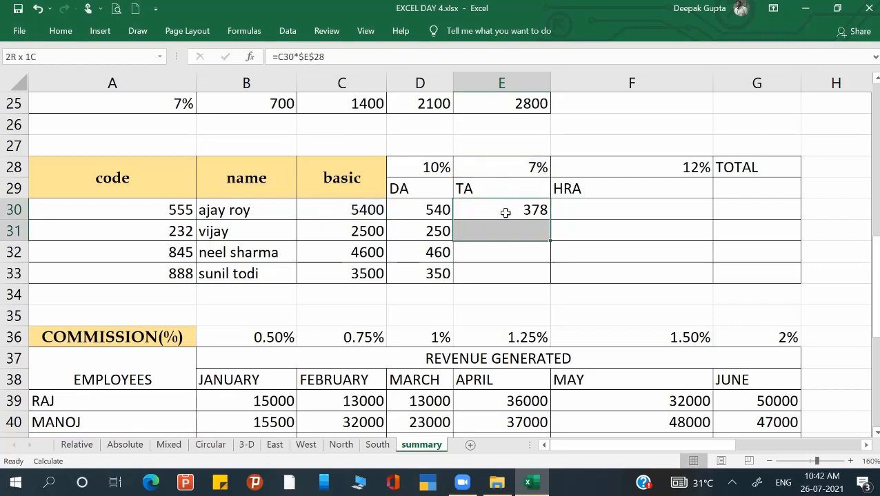
pyautogui.hotkey('shift', 'Down')
pyautogui.hotkey('shift', 'Down')
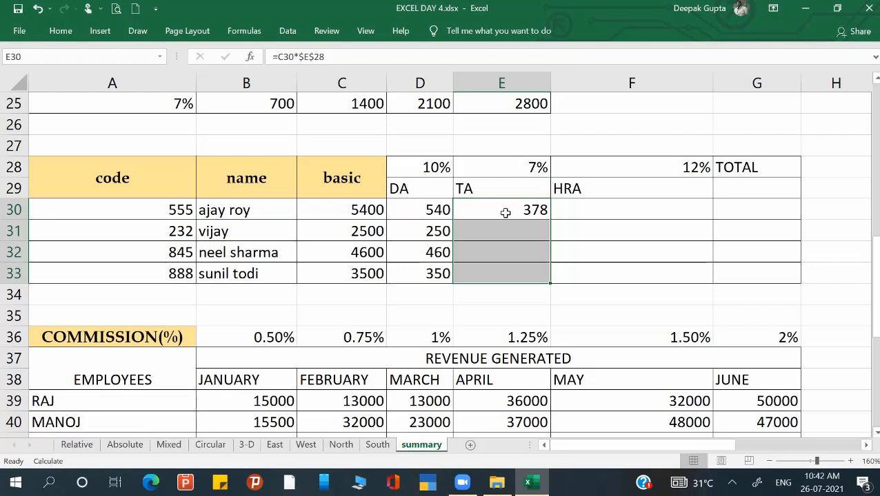
pyautogui.hotkey('ctrl', 'd')
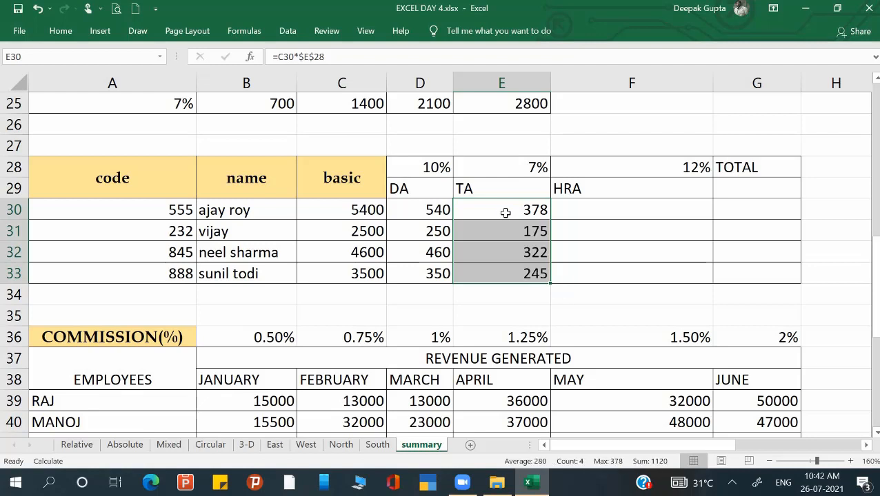
pyautogui.press('Right')
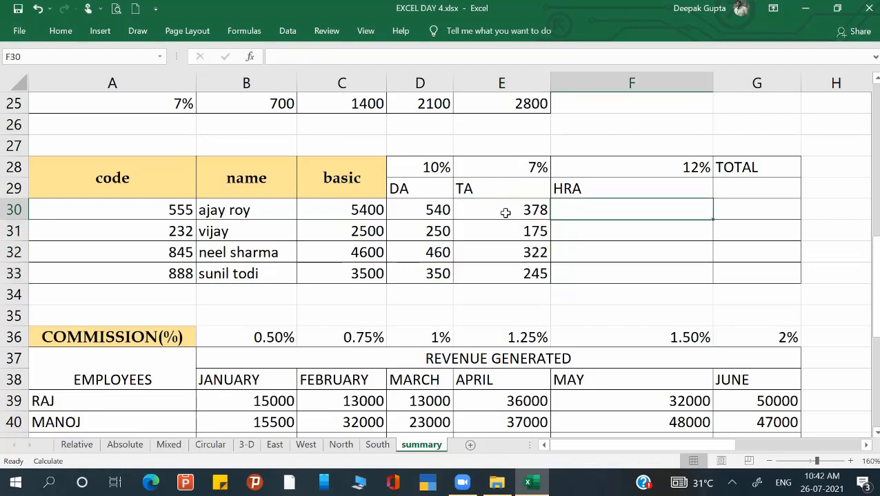
pyautogui.click(525, 218)
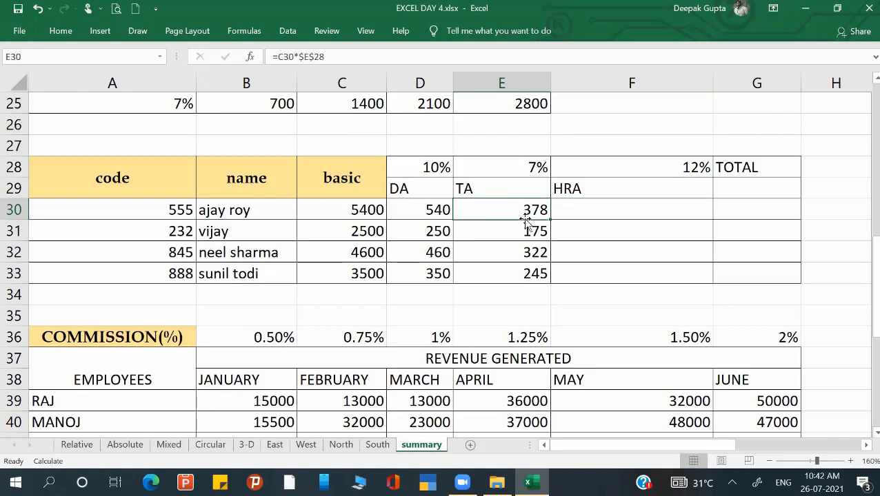
pyautogui.click(572, 218)
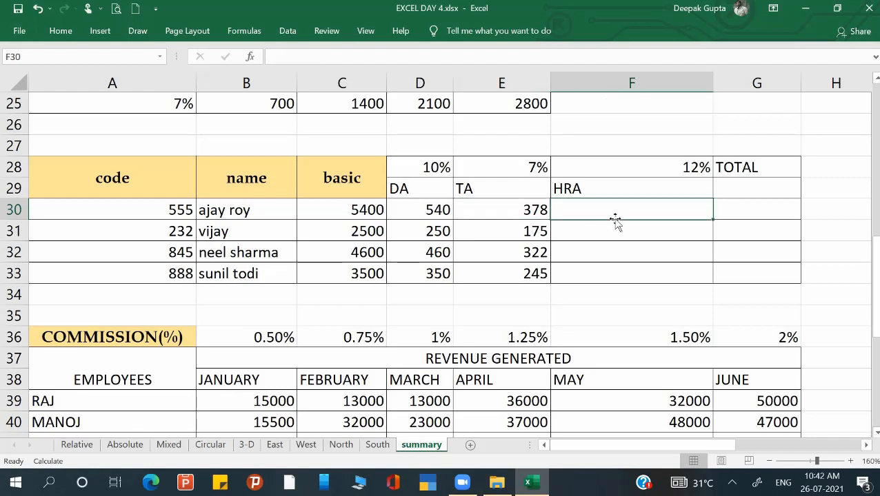
pyautogui.click(536, 210)
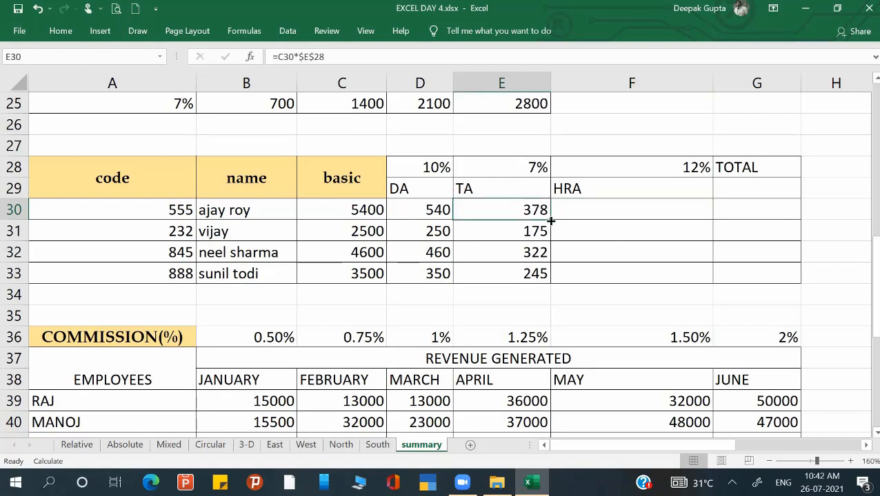
pyautogui.moveTo(550, 220); pyautogui.dragTo(600, 225)
# Enter =C30*$F$28 in F30 to calculate the first employee's HRA with an absolute reference to the rate.
pyautogui.click(622, 216)
pyautogui.write('=')
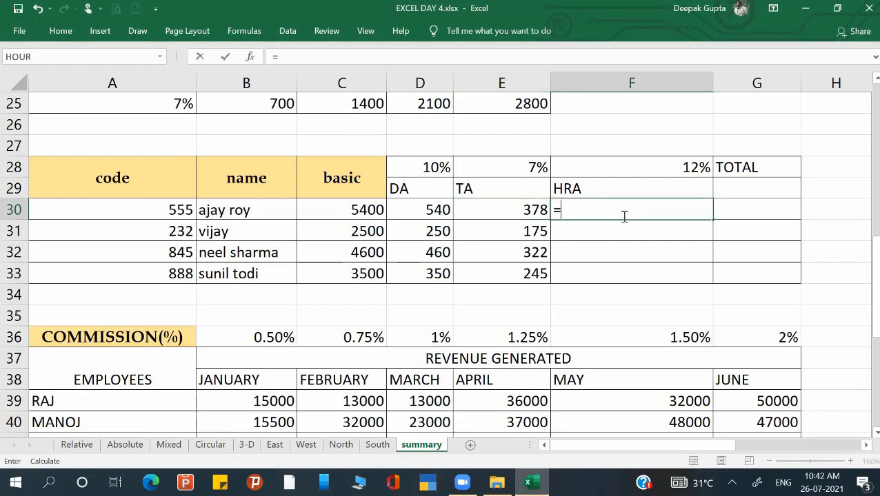
pyautogui.press('Left')
pyautogui.press('Left')
pyautogui.press('Left')
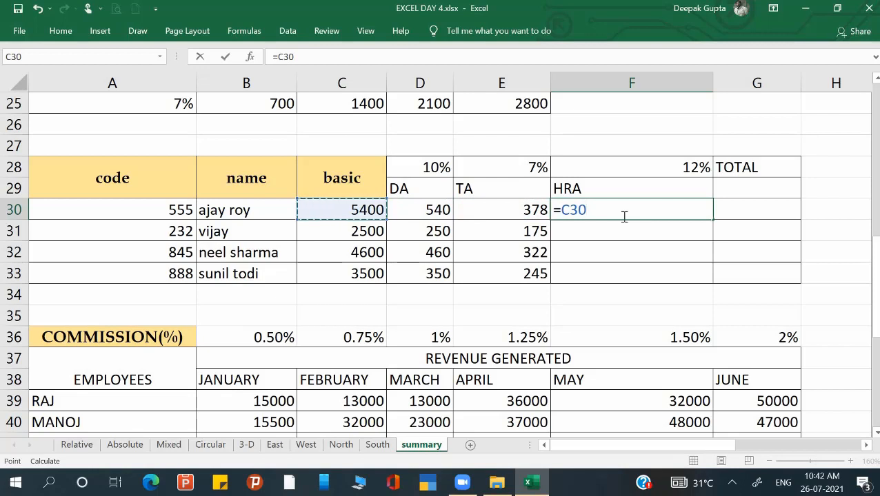
pyautogui.write('*')
pyautogui.click(663, 171)
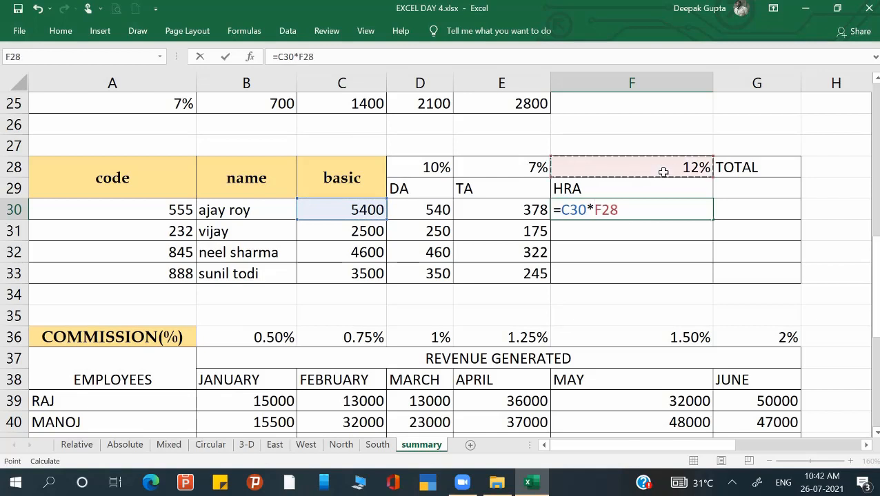
pyautogui.press('F4')
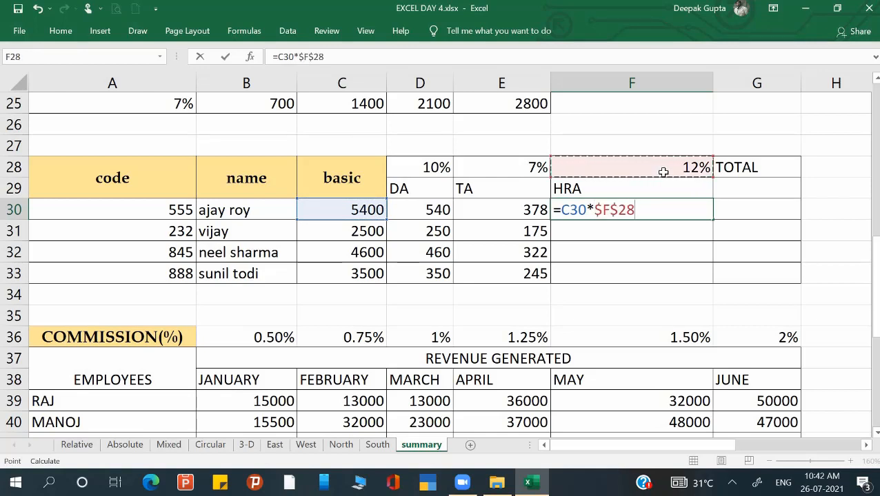
pyautogui.hotkey('ctrl', 'Return')
# Fill the HRA formula from F30 down to F33 for the remaining employees.
pyautogui.hotkey('shift', 'Down')
pyautogui.hotkey('shift', 'Down')
pyautogui.hotkey('shift', 'Down')
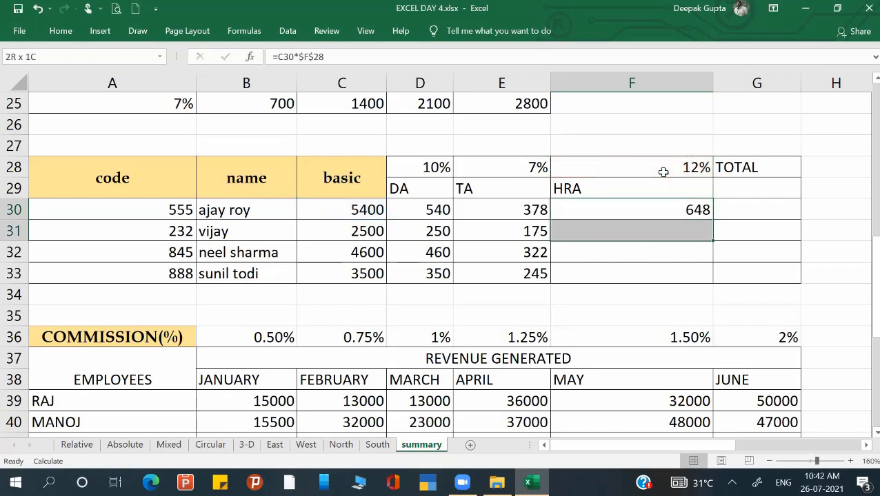
pyautogui.hotkey('ctrl', 'd')
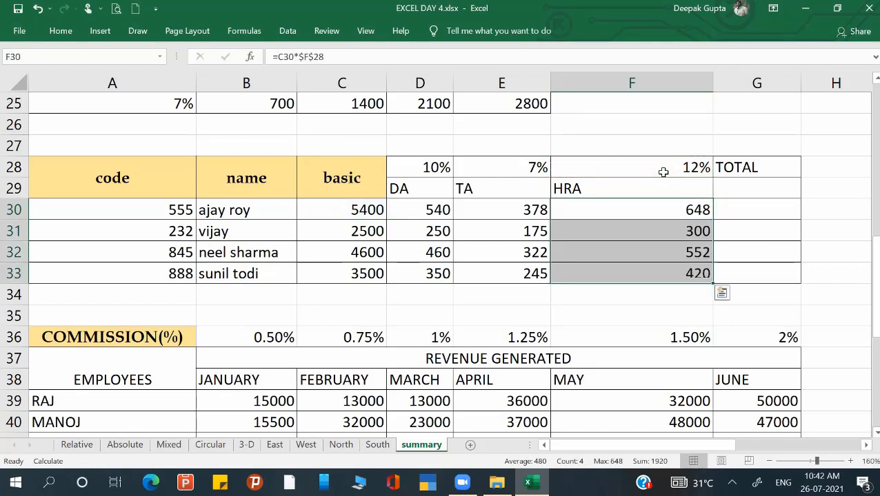
# Enter =C30+D30+E30+F30 in G30 to total the first employee's basic salary and allowances.
pyautogui.press('Right')
pyautogui.write('=')
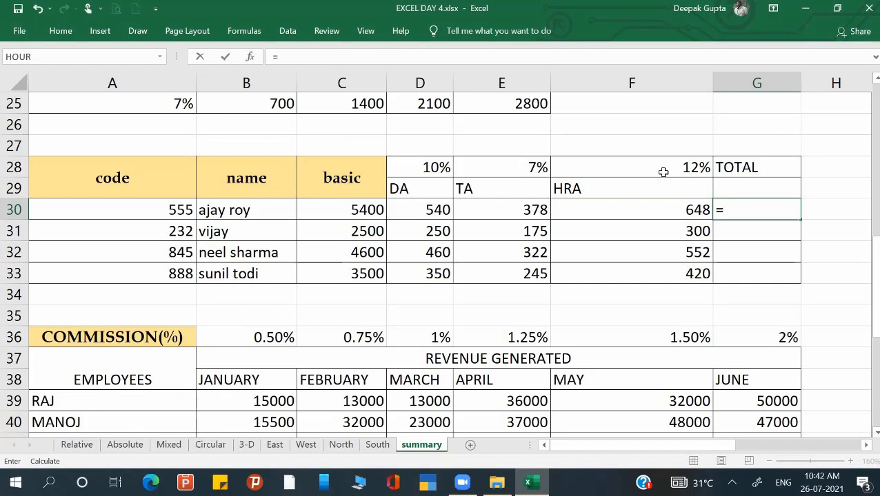
pyautogui.press('Left')
pyautogui.press('Left')
pyautogui.press('Left')
pyautogui.press('Left')
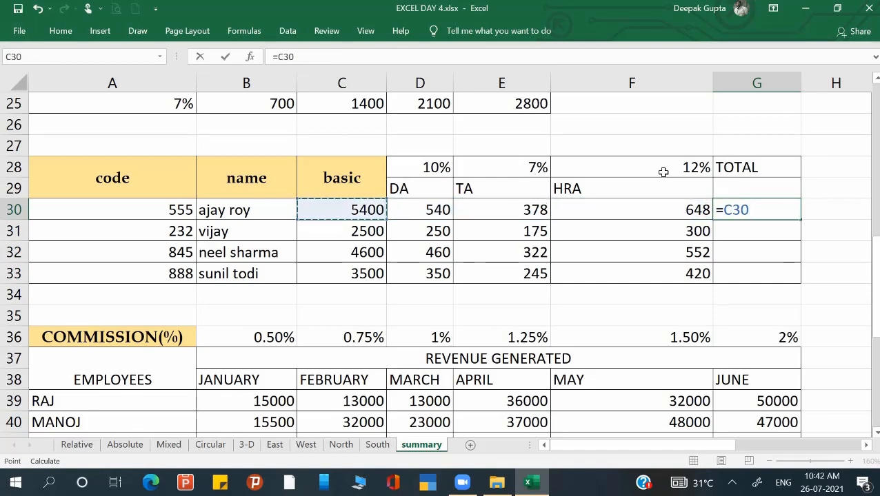
pyautogui.write('+')
pyautogui.press('Left')
pyautogui.press('Left')
pyautogui.press('Left')
pyautogui.write('+')
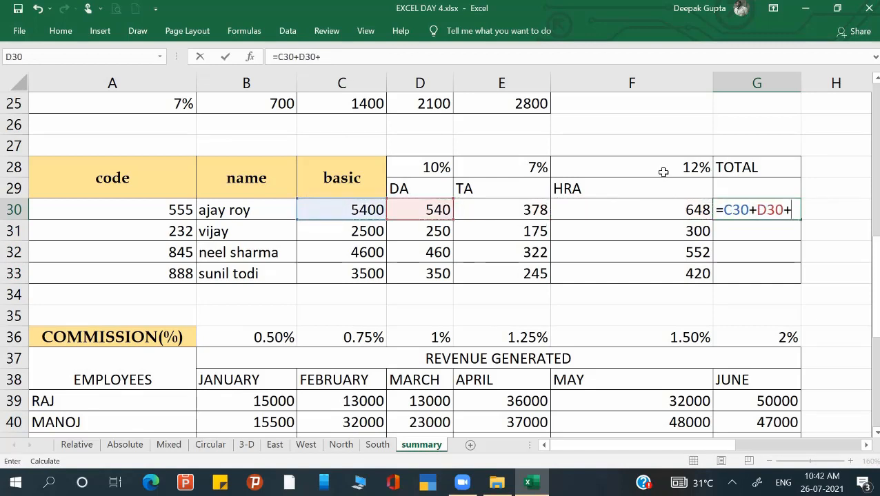
pyautogui.press('Left')
pyautogui.press('Left')
pyautogui.write('+')
pyautogui.press('Left')
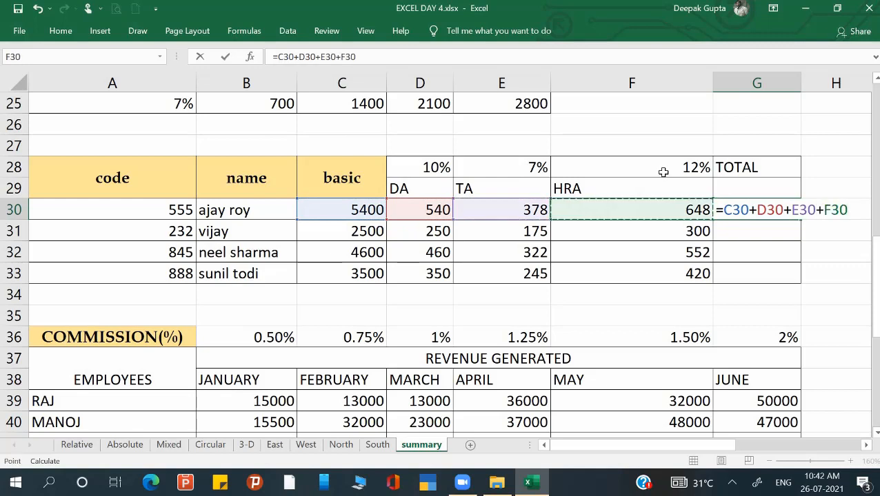
pyautogui.press('Return')
# Fill the total formula from G30 down to G33 for the remaining employees.
pyautogui.hotkey('shift', 'Down')
pyautogui.hotkey('shift', 'Down')
pyautogui.hotkey('shift', 'Down')
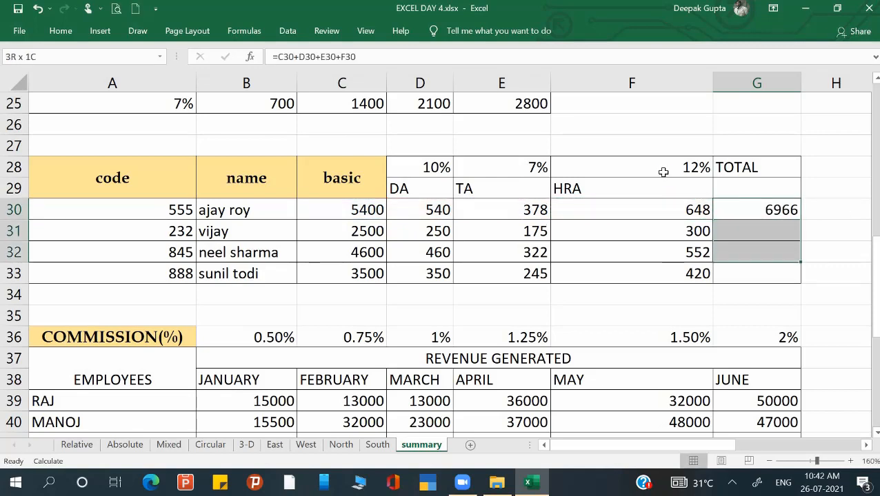
pyautogui.hotkey('ctrl', 'd')
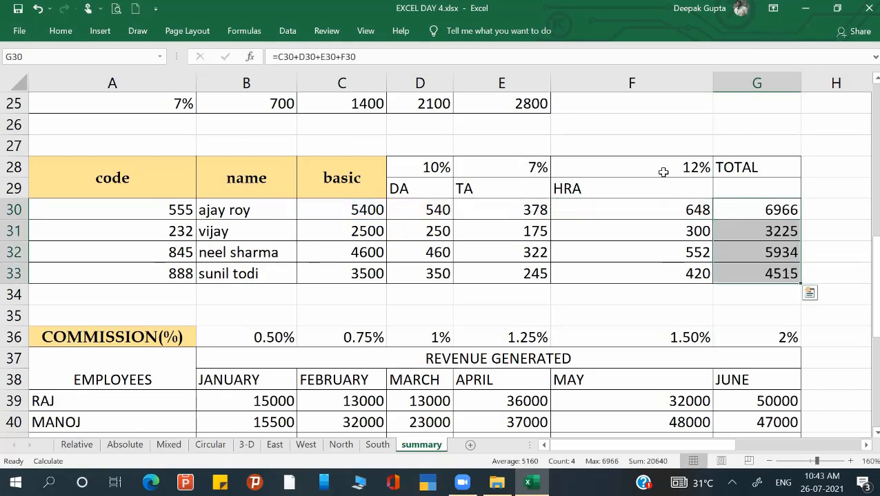
# Examine the commission rates, the monthly revenue table and the empty incentive table of the mixed cell reference exercise.
pyautogui.press('Down')
pyautogui.press('Down')
pyautogui.press('Down')
pyautogui.press('Down')
pyautogui.press('Down')
pyautogui.press('Down')
pyautogui.press('Down')
pyautogui.press('Down')
pyautogui.press('Down')
pyautogui.press('Down')
pyautogui.press('Down')
pyautogui.press('Down')
pyautogui.press('Down')
pyautogui.press('Down')
pyautogui.press('Down')
pyautogui.press('Down')
pyautogui.press('Down')
pyautogui.press('Down')
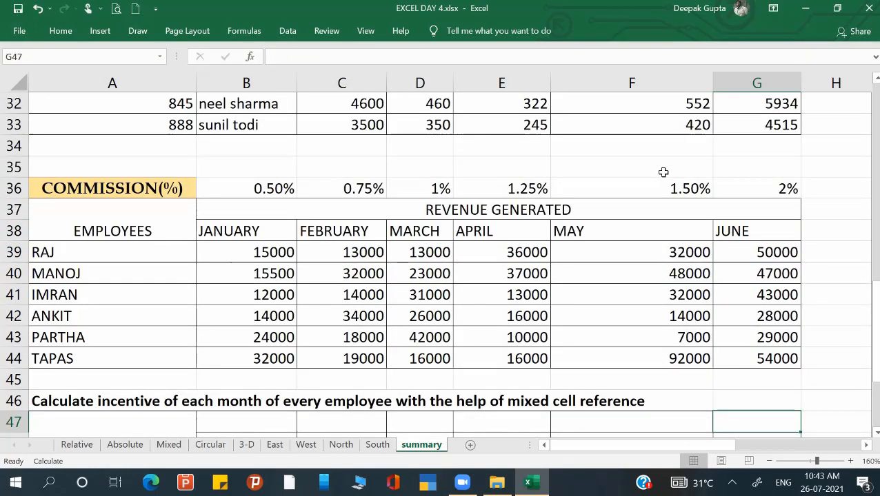
pyautogui.press('Down')
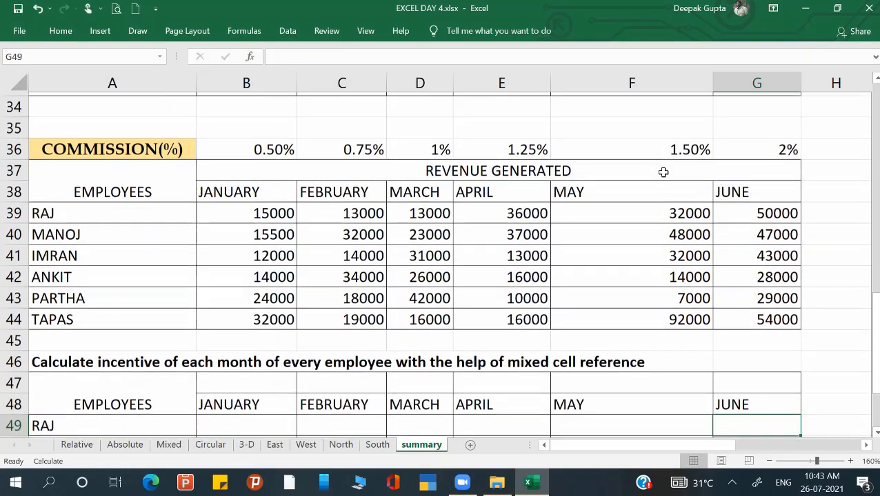
pyautogui.click(436, 170)
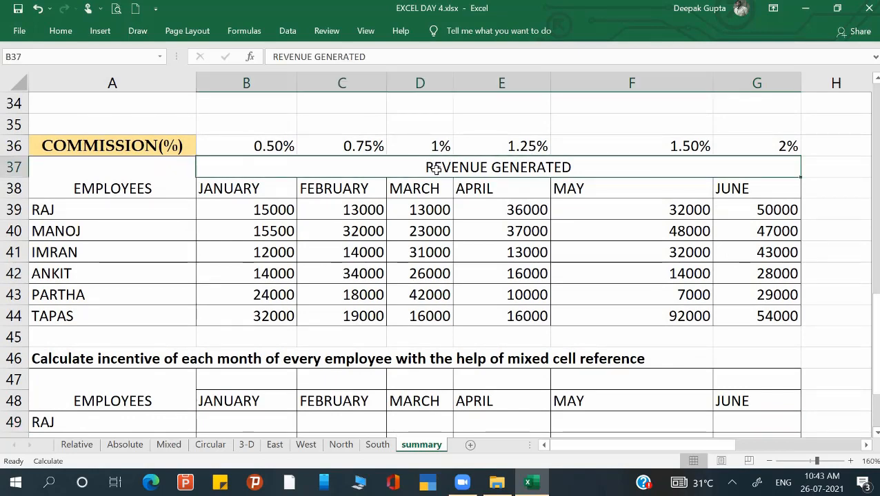
pyautogui.scroll(-1, 432, 269)
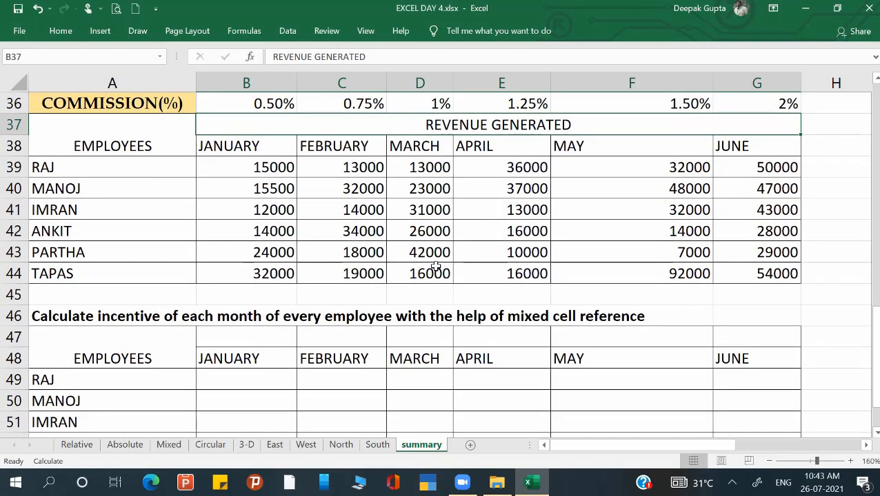
pyautogui.scroll(-1, 234, 304)
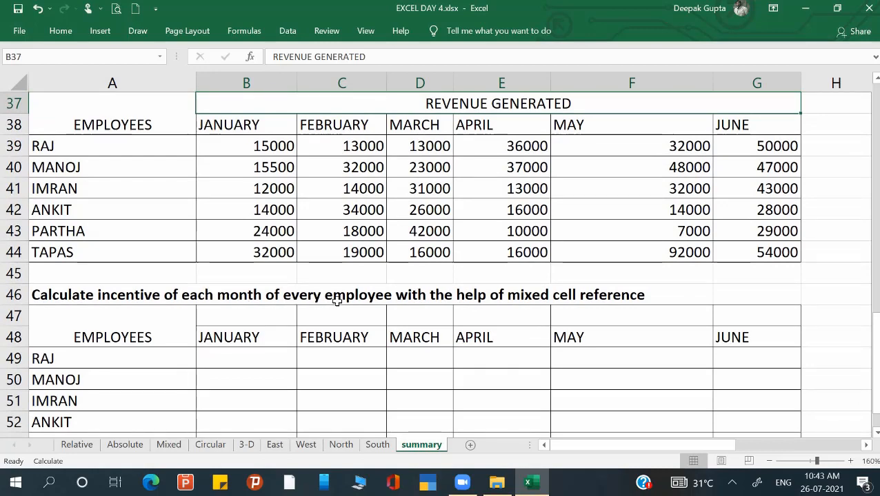
pyautogui.scroll(2, 337, 302)
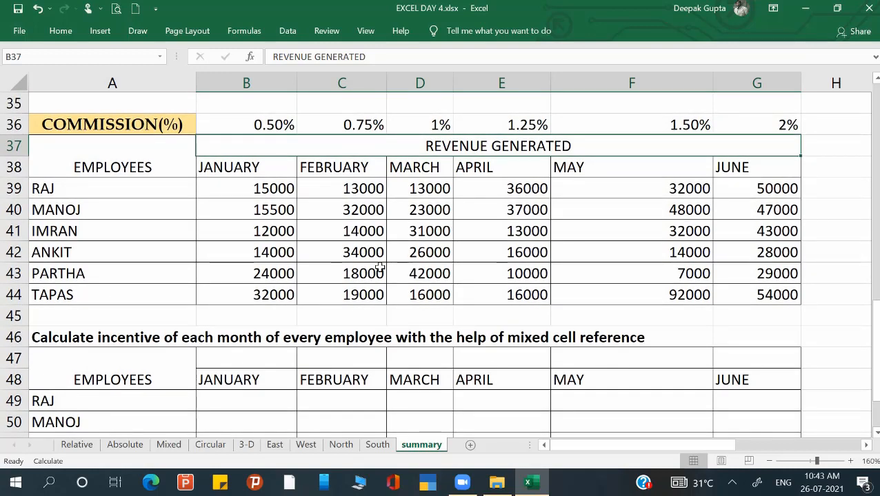
pyautogui.scroll(-1, 380, 269)
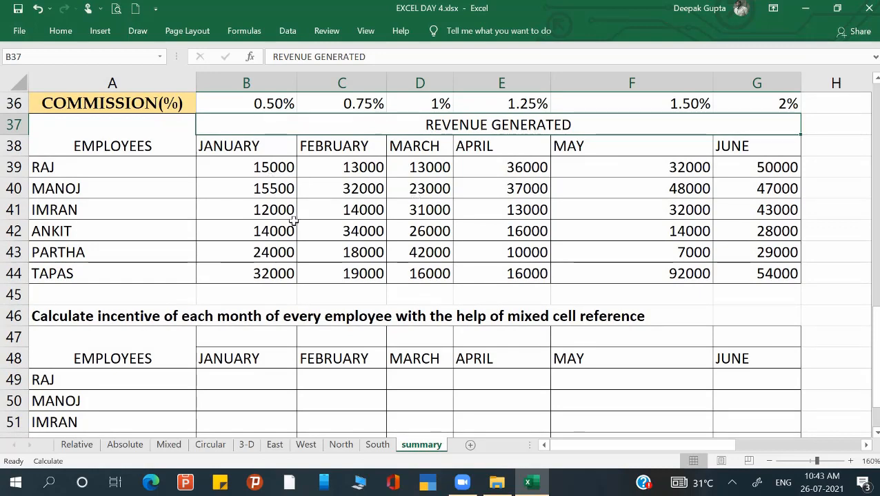
pyautogui.scroll(-1, 410, 264)
pyautogui.scroll(2, 410, 266)
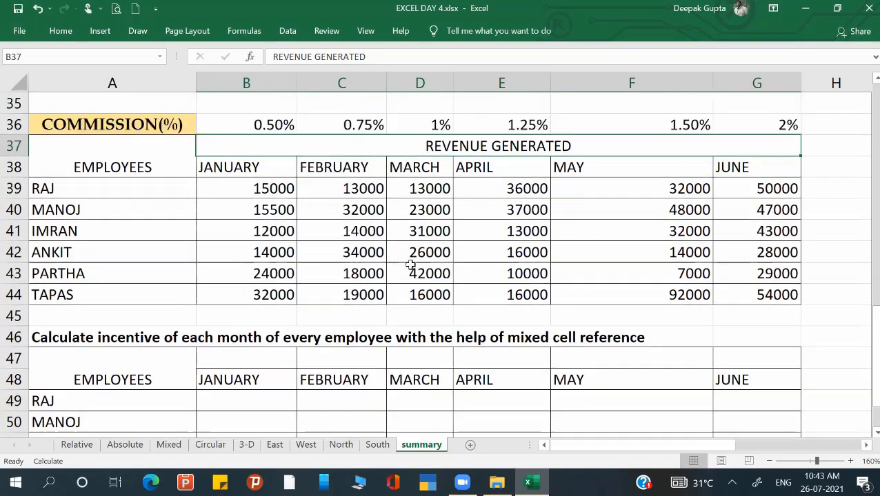
pyautogui.scroll(1, 410, 264)
pyautogui.scroll(-4, 302, 252)
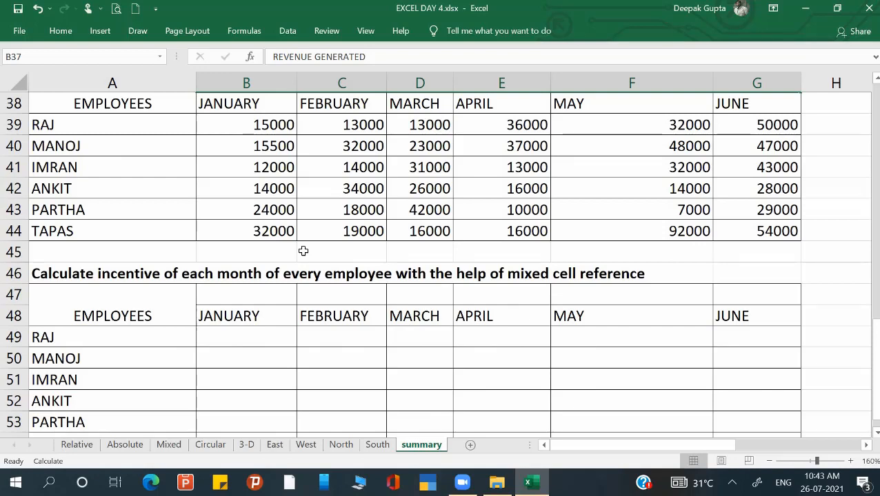
pyautogui.scroll(1, 302, 252)
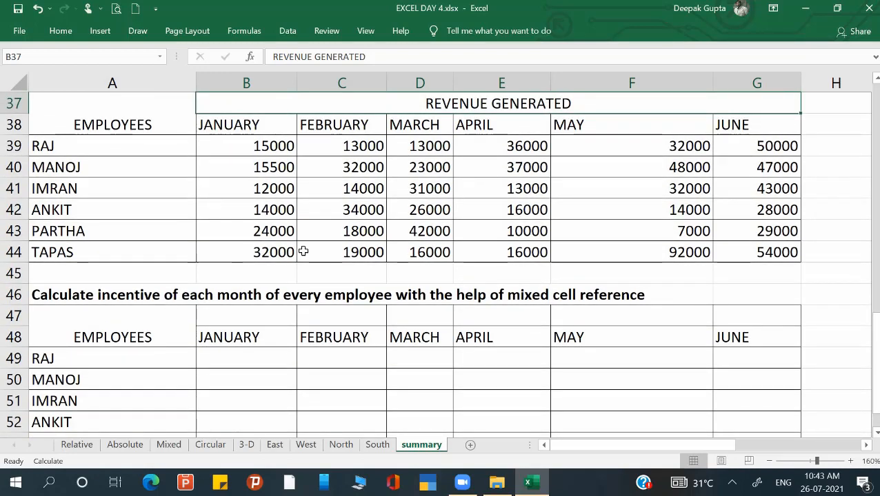
pyautogui.scroll(-11, 302, 251)
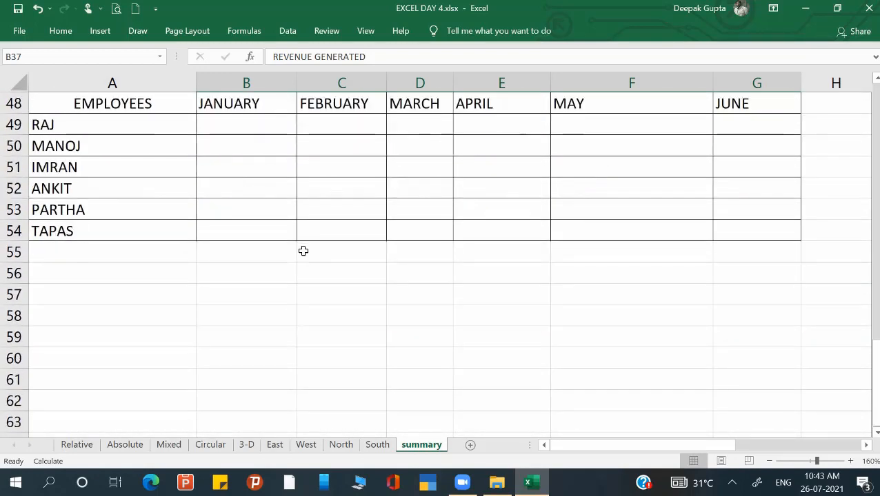
pyautogui.scroll(6, 303, 252)
pyautogui.scroll(8, 302, 251)
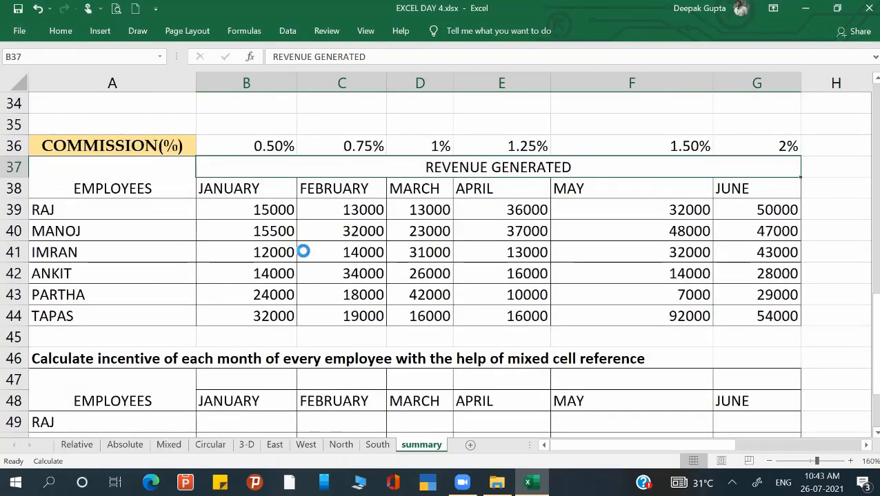
pyautogui.scroll(-3, 303, 251)
pyautogui.scroll(-1, 304, 252)
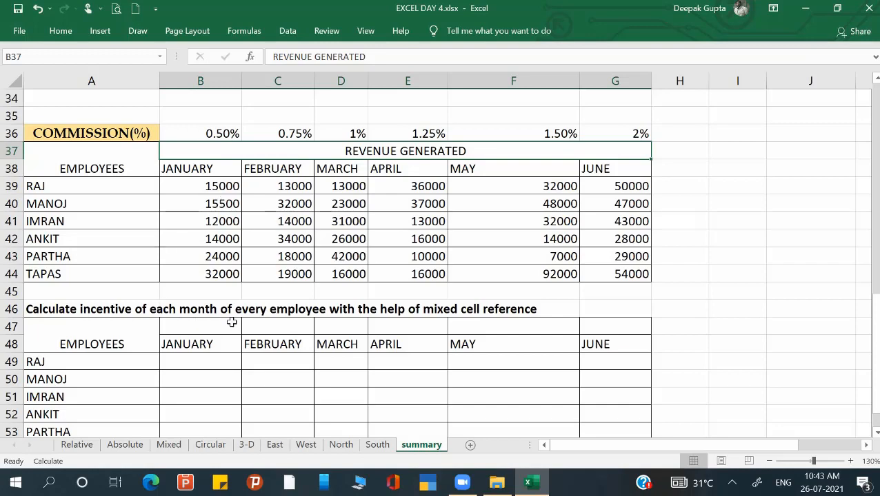
pyautogui.scroll(-1, 232, 322)
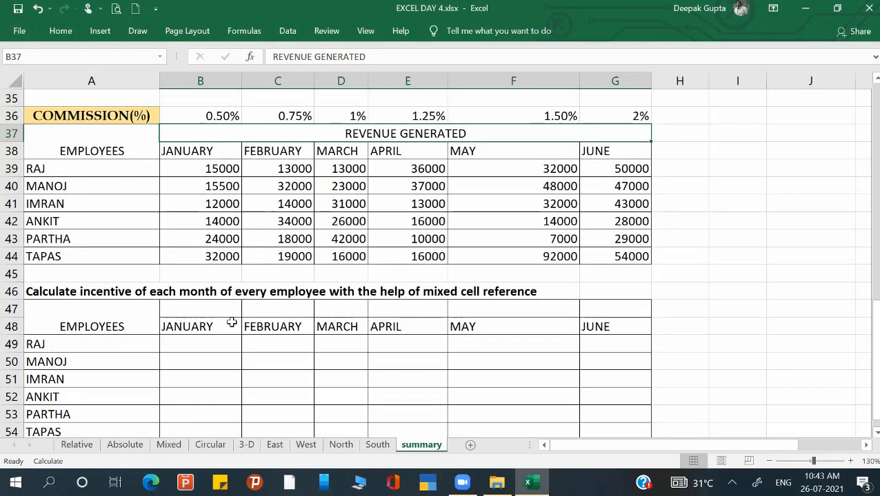
pyautogui.click(231, 322)
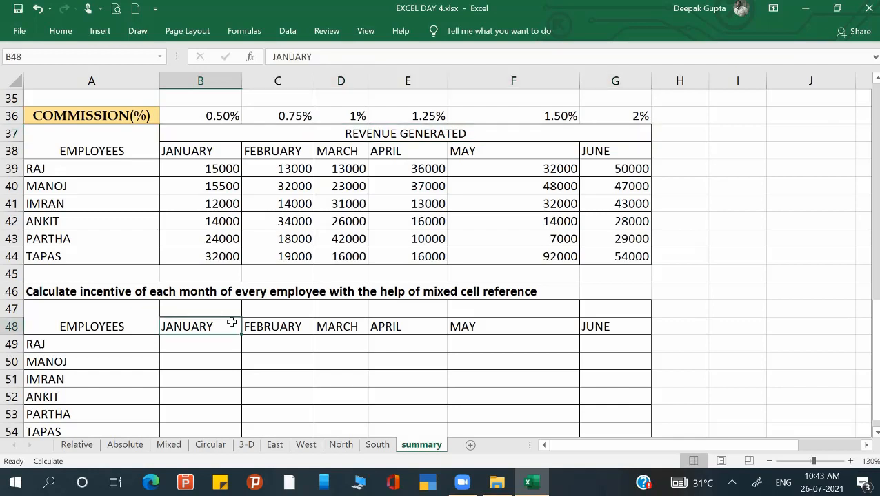
pyautogui.click(291, 407)
pyautogui.click(267, 395)
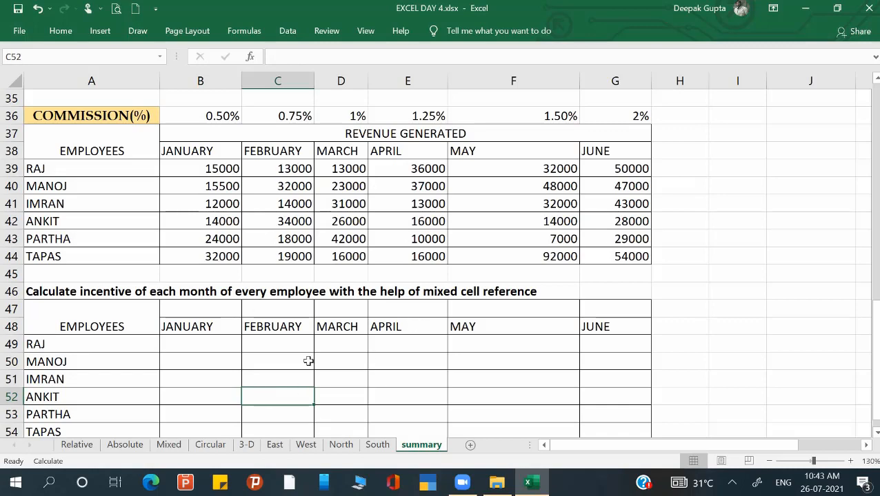
# Review the solved practice tables at the beginning of the summary sheet.
pyautogui.scroll(7, 389, 315)
pyautogui.scroll(5, 388, 314)
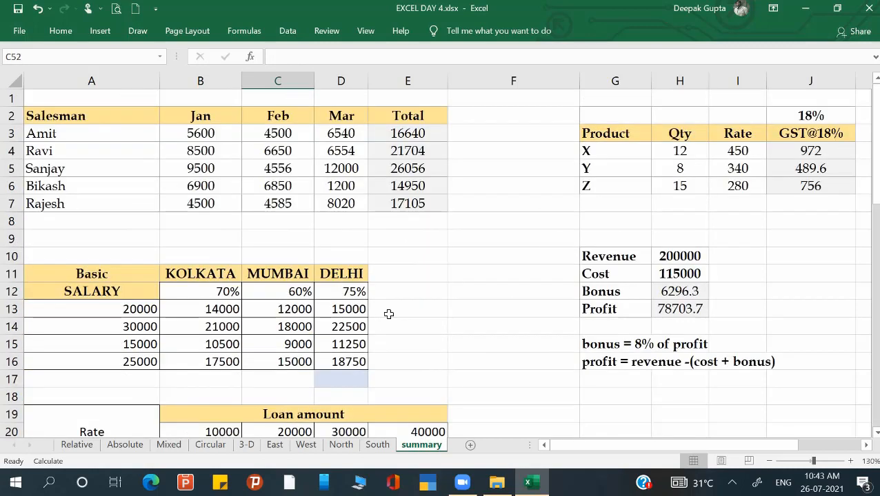